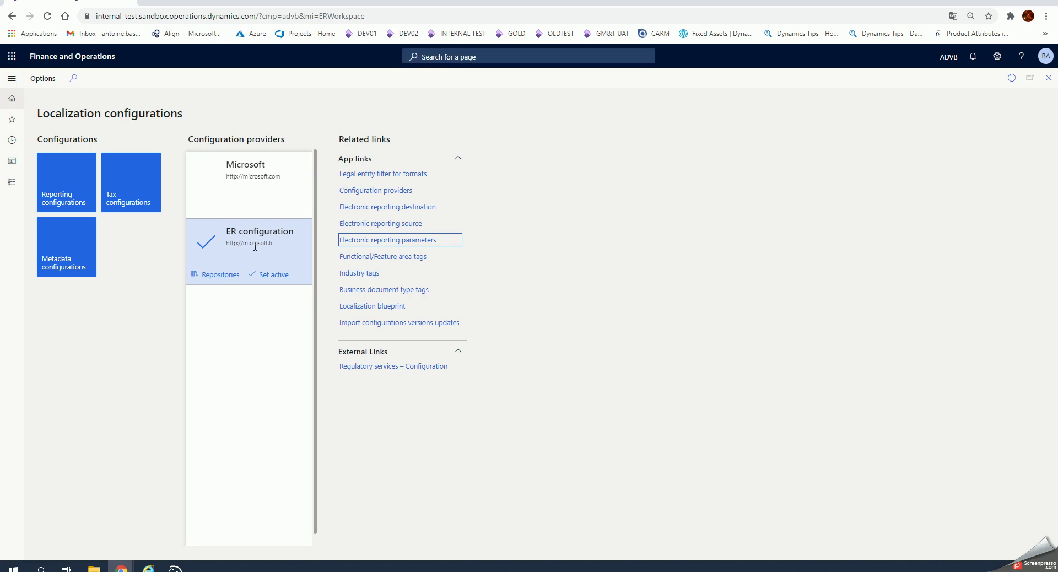
Review the configuration provider table and return to the Localization configurations workspace.
left_click(370, 197)
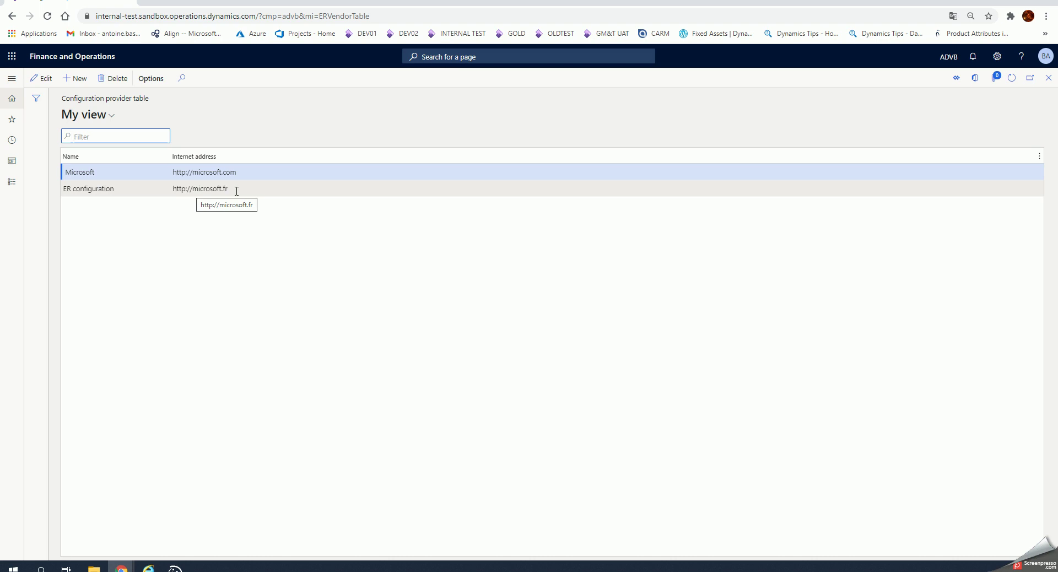
left_click(1049, 78)
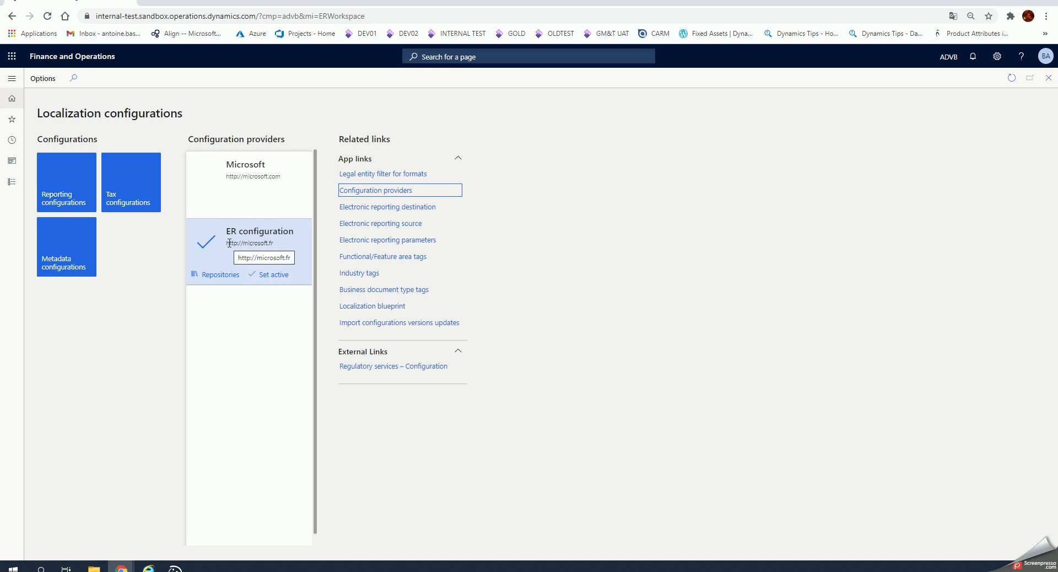
Expand and select Spend report in the reporting configurations, and view the options for creating a configuration without creating one.
left_click(61, 182)
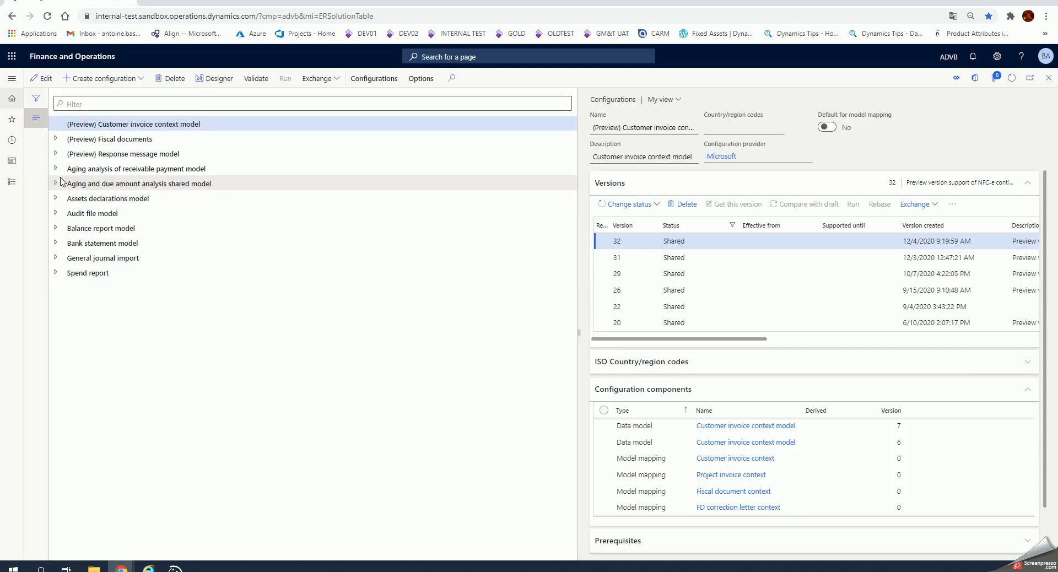
left_click(55, 272)
left_click(87, 274)
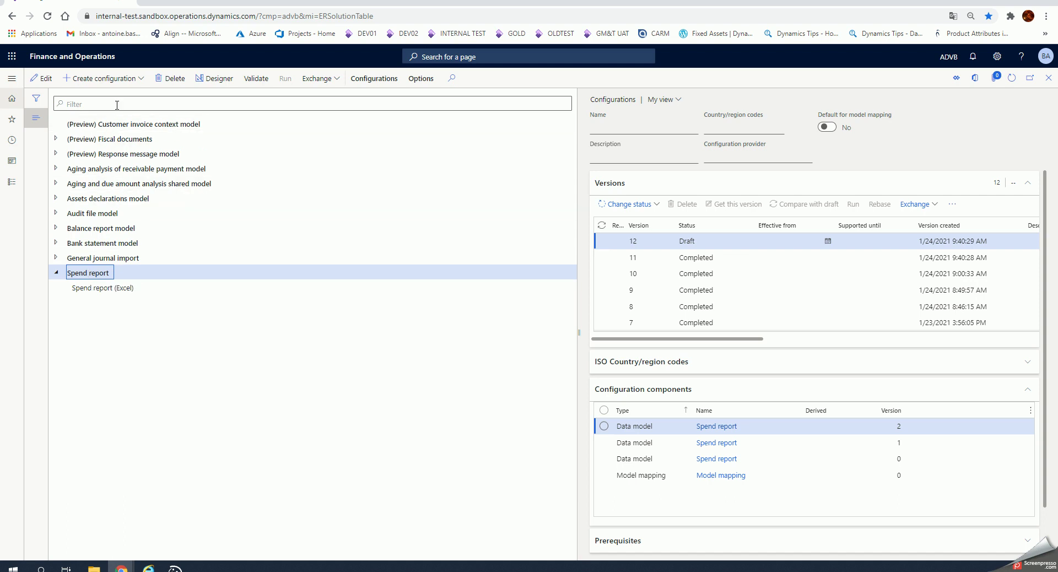
left_click(123, 79)
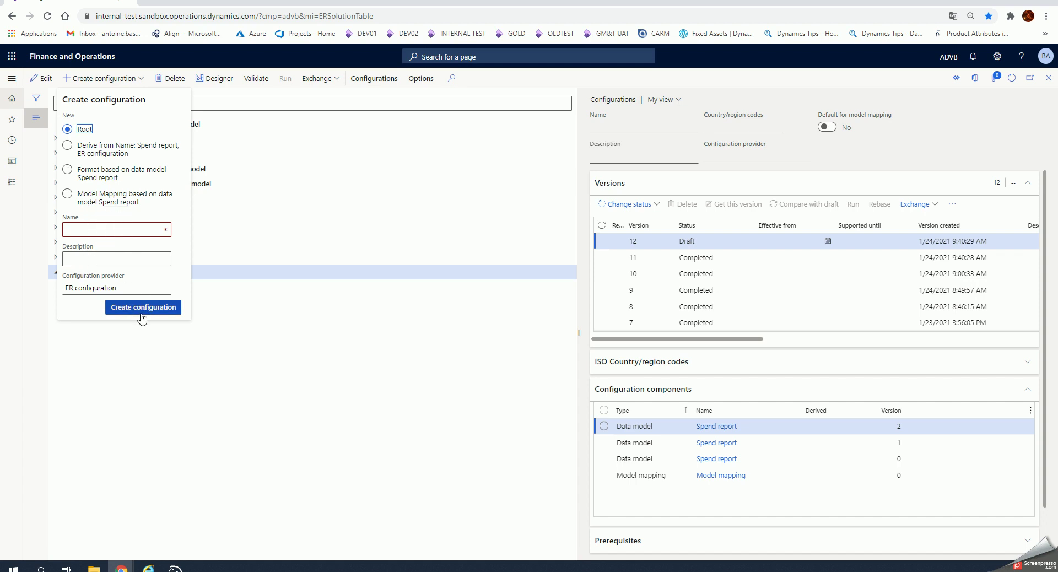
left_click(158, 383)
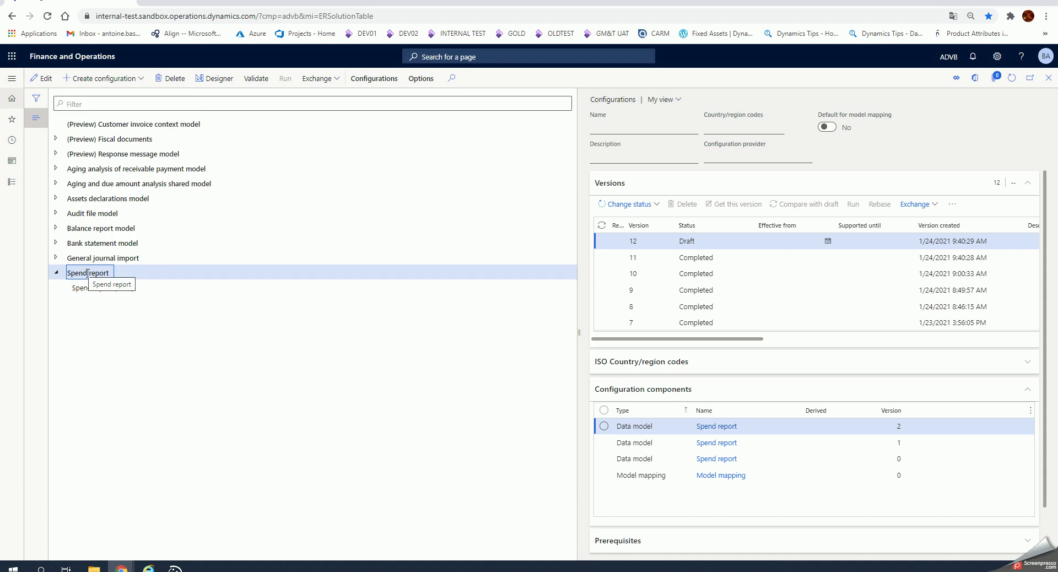
Open the Spend report data model in the designer and expand its Spend report root with the Report header and Vendor invoices nodes.
left_click(219, 79)
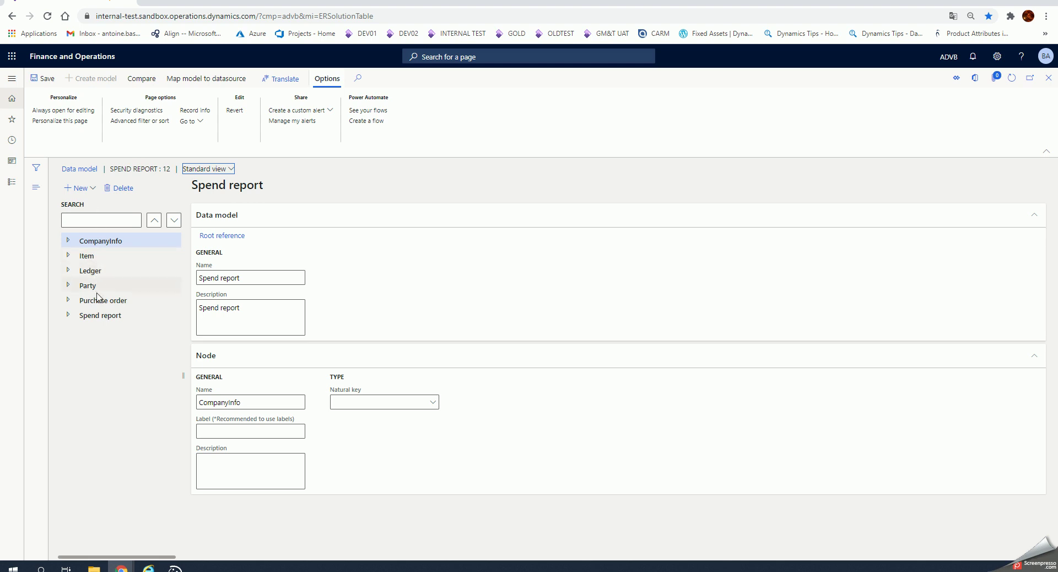
left_click(67, 318)
left_click(73, 330)
left_click(73, 375)
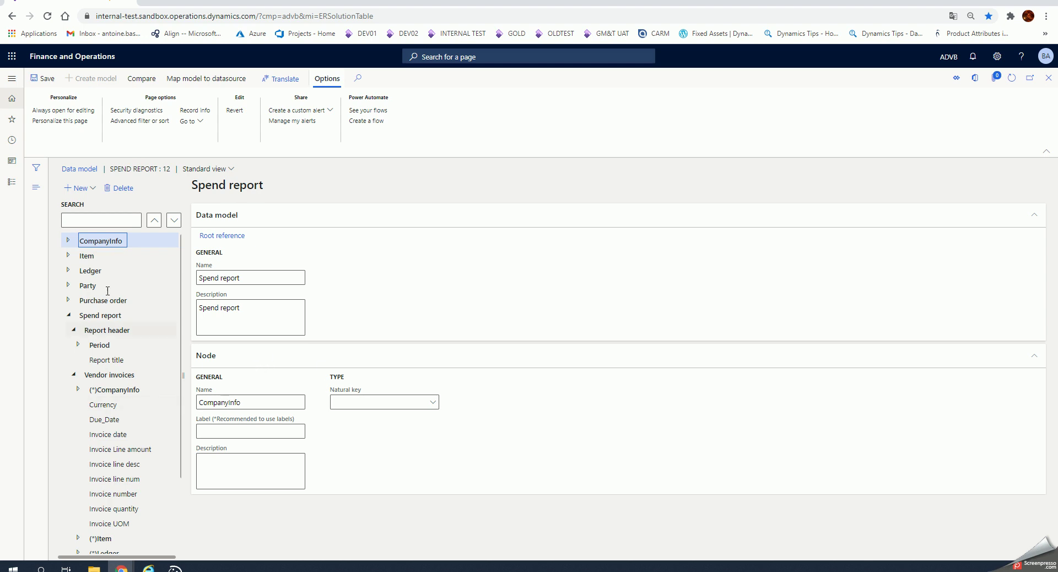
Expand the CompanyInfo root node and inspect the properties of its Company code and Company name fields.
left_click(69, 241)
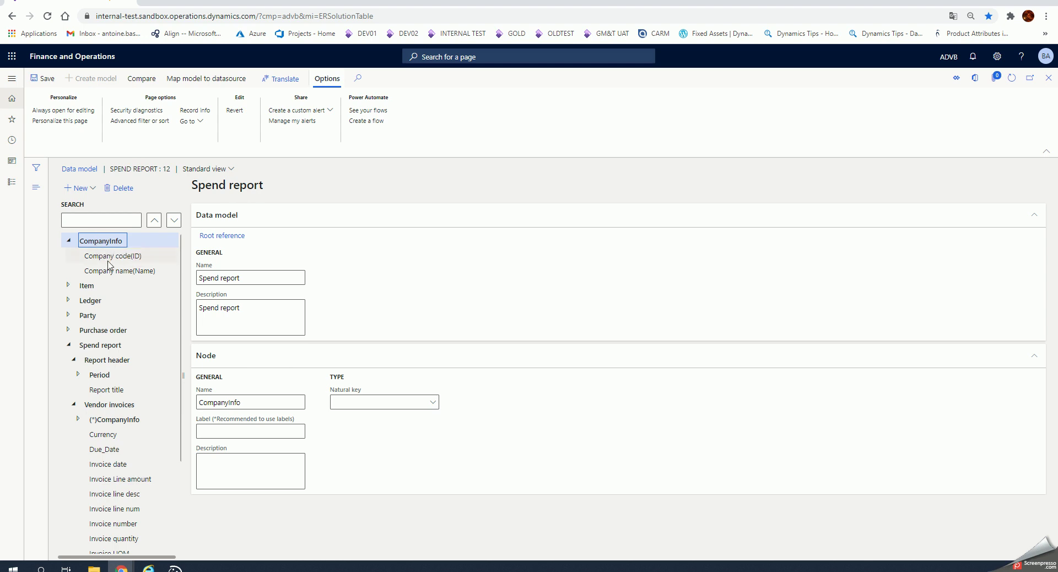
left_click(112, 256)
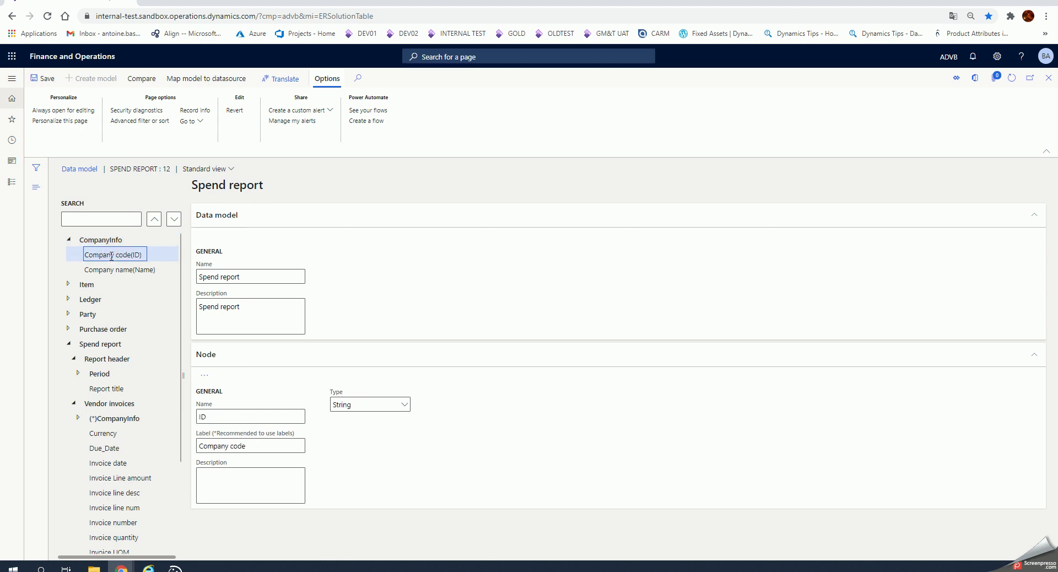
left_click(125, 272)
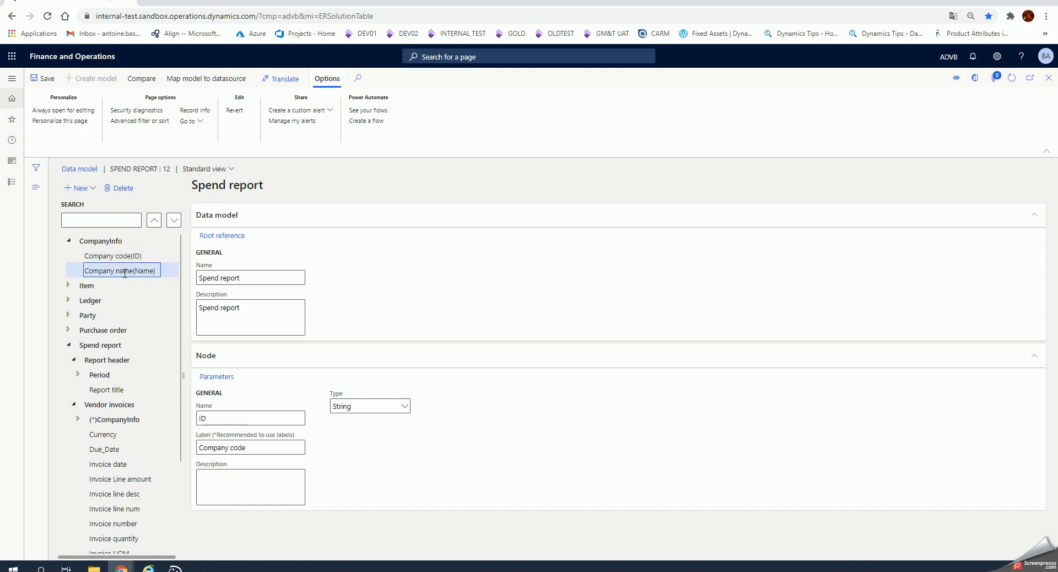
left_click(100, 241)
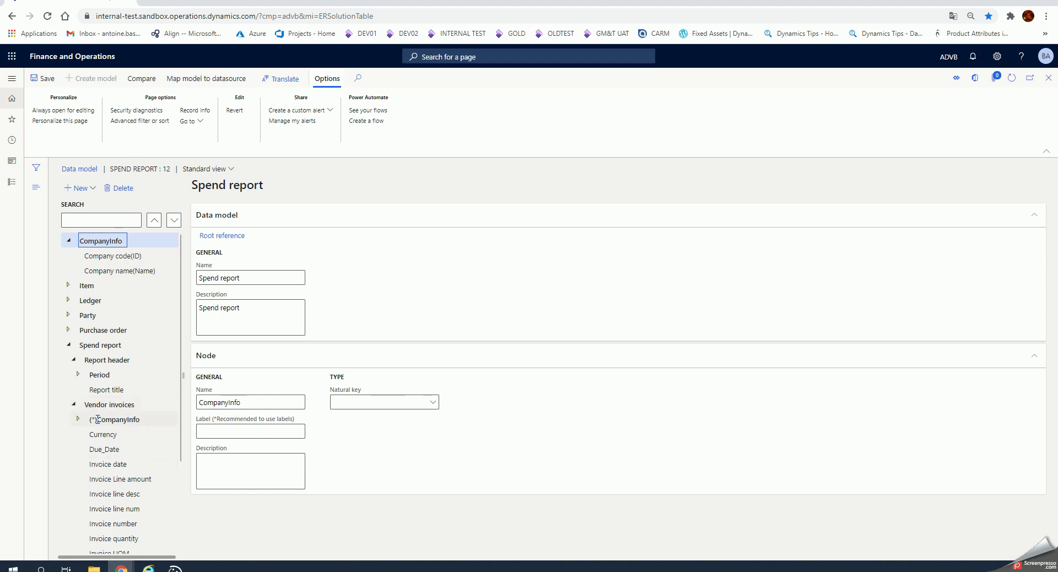
Inspect the CompanyInfo reference and its Company code field under Vendor invoices, and go to the referenced item.
left_click(77, 420)
left_click(116, 419)
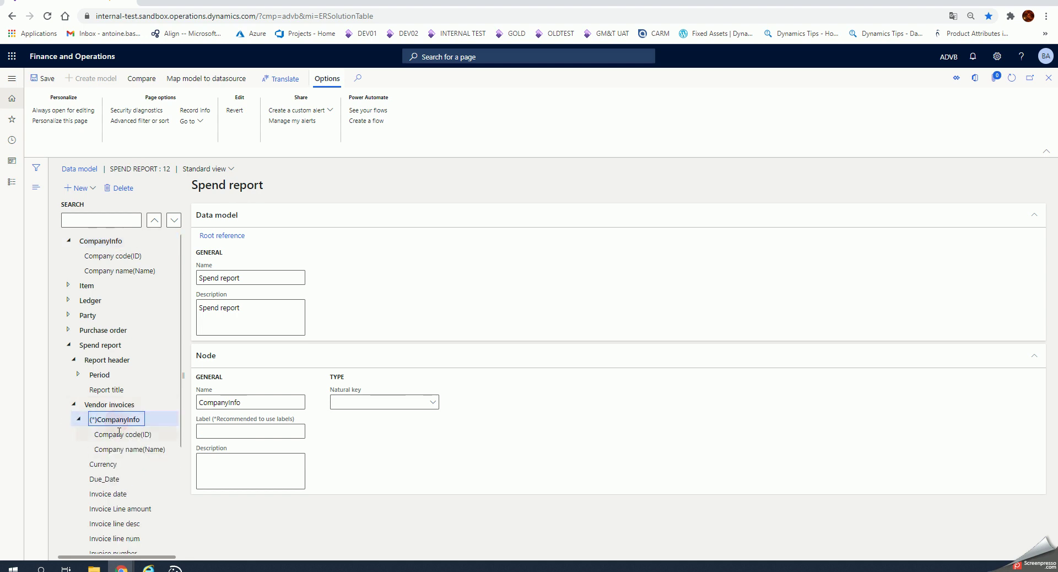
left_click(118, 434)
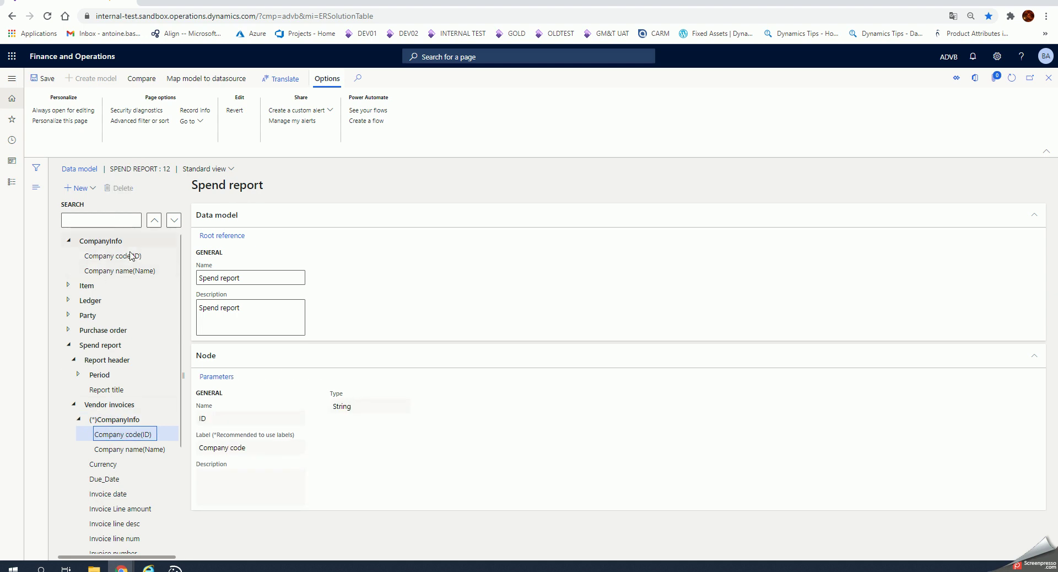
left_click(114, 420)
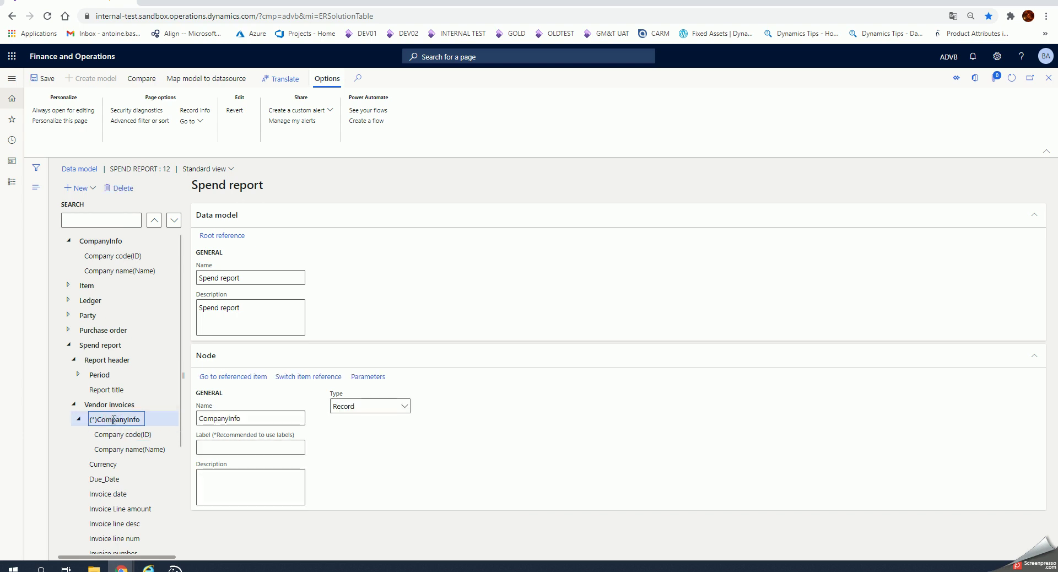
left_click(241, 380)
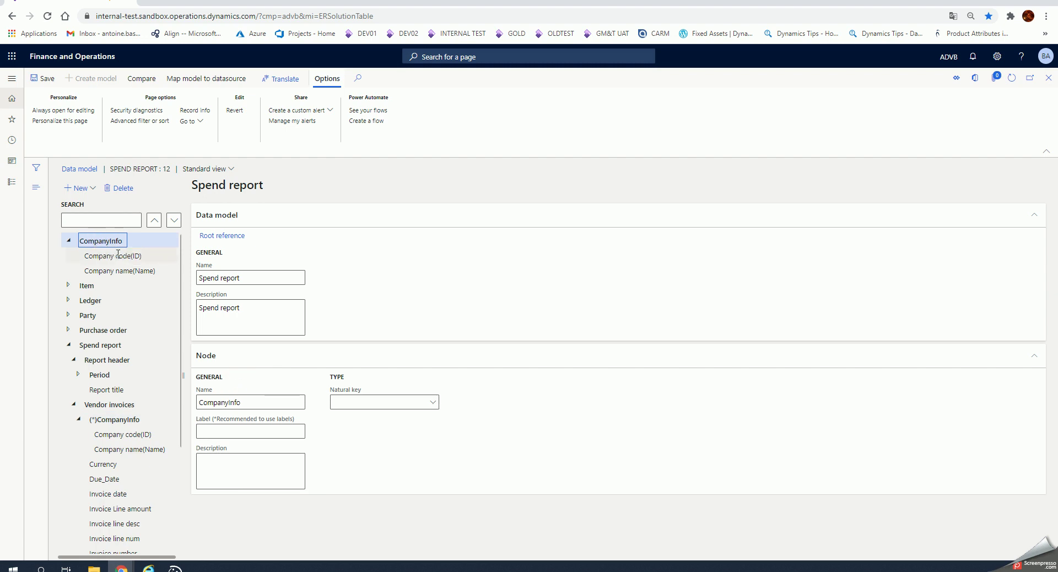
Collapse CompanyInfo and Vendor invoices, expand the Report header's Period, and examine the FromDate, ToDate and Report title nodes.
left_click(70, 243)
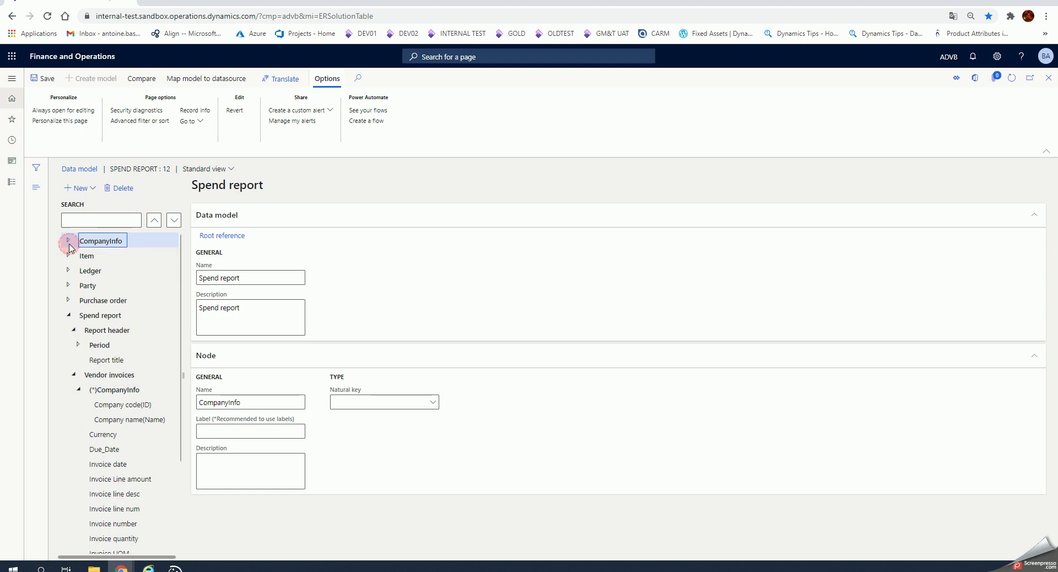
left_click(74, 330)
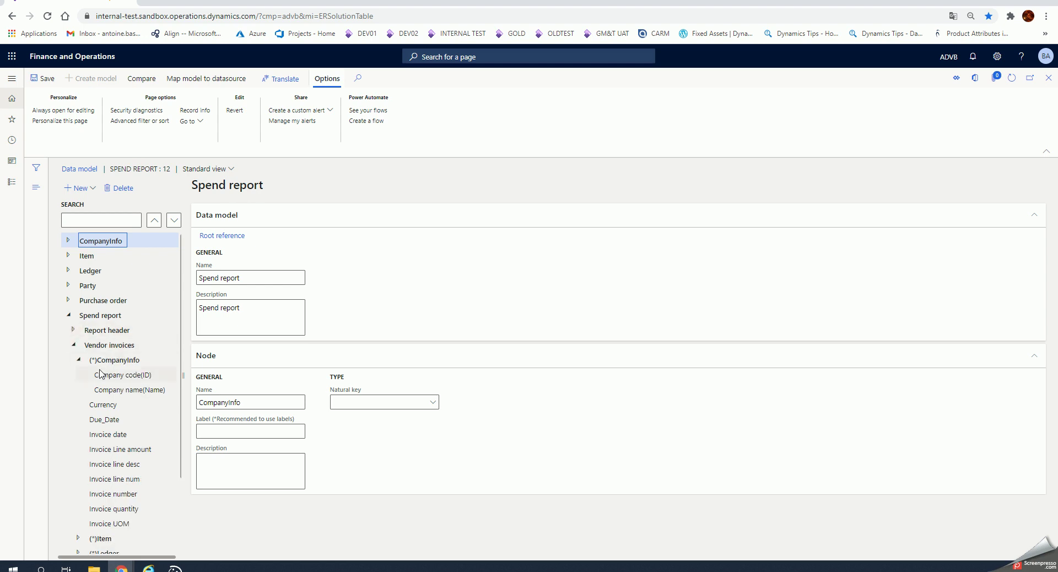
left_click(73, 345)
left_click(73, 331)
left_click(79, 346)
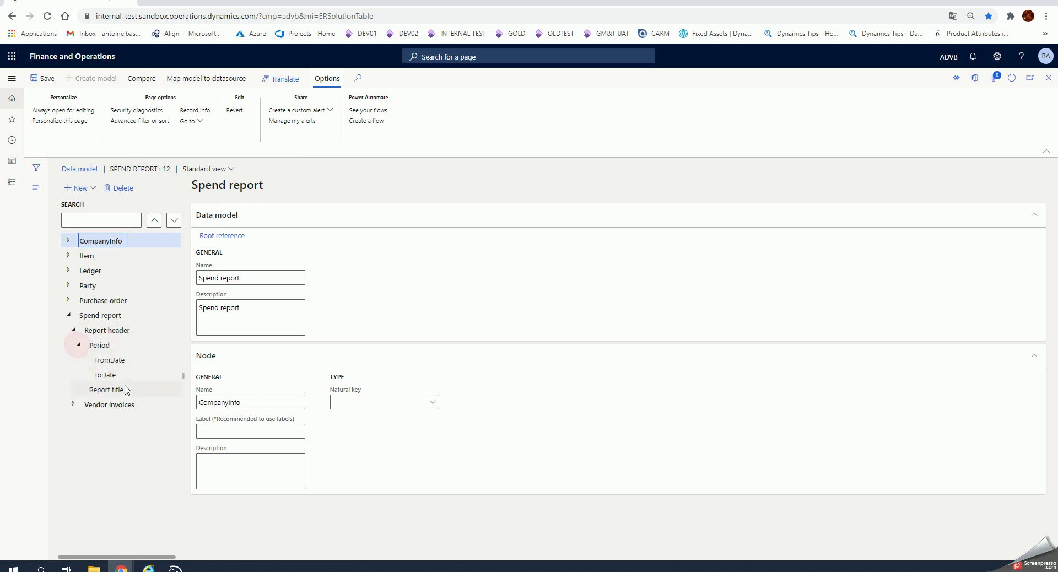
left_click(109, 361)
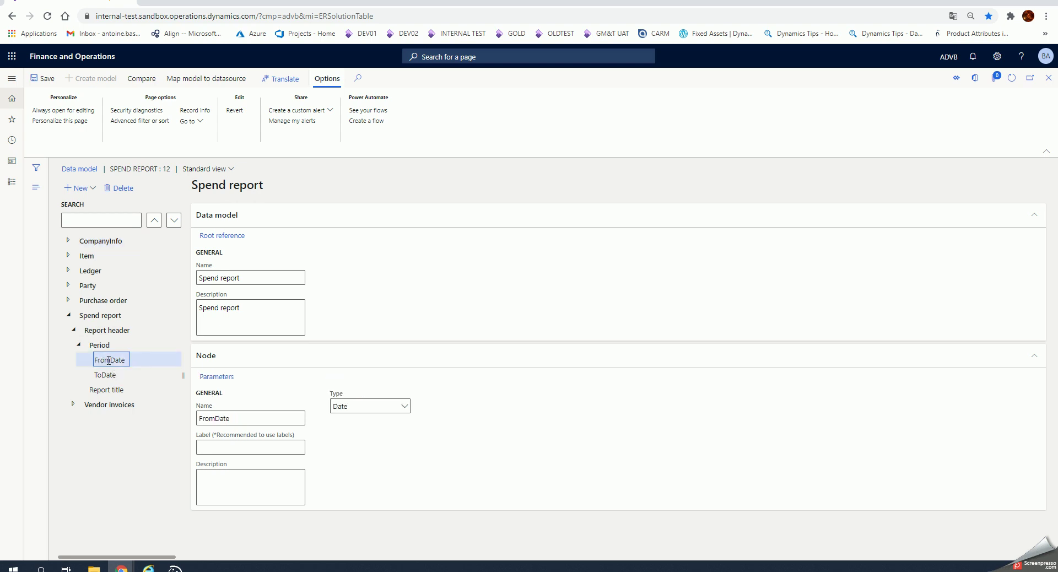
left_click(109, 375)
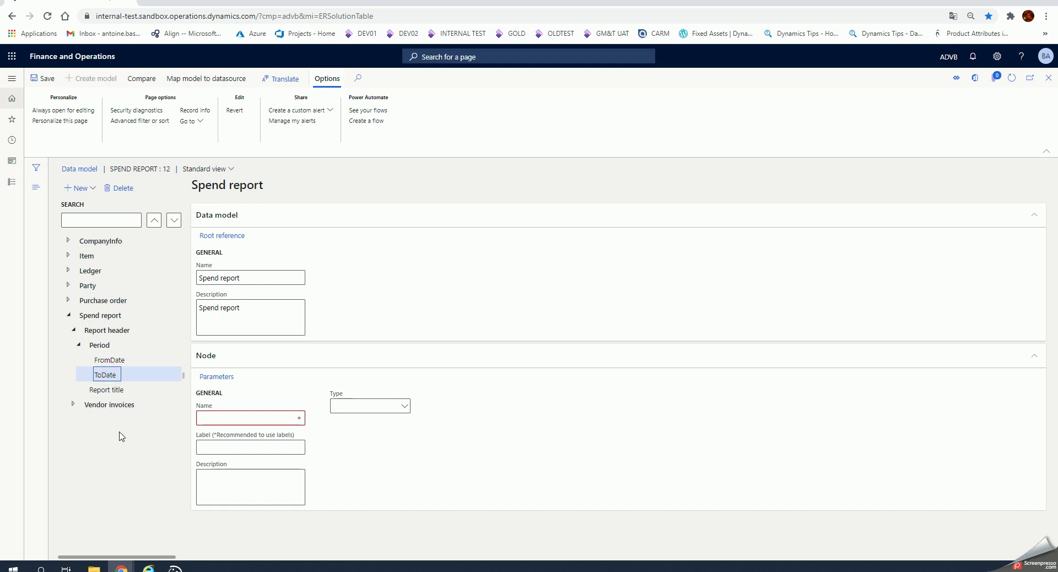
left_click(109, 390)
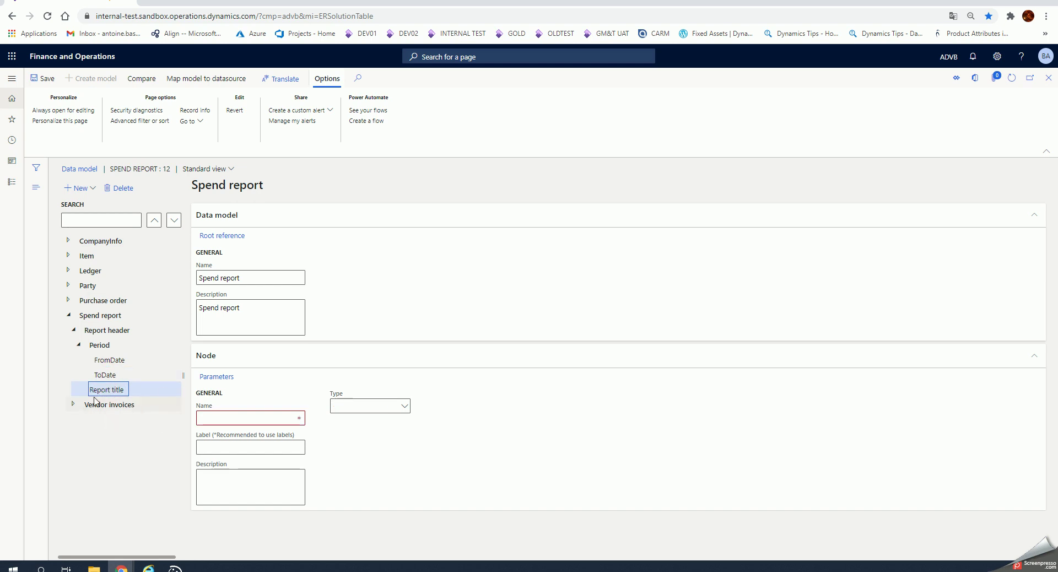
Expand Vendor invoices to examine its invoice fields and the fields of its Purchase order reference, collapsing that reference again.
left_click(73, 404)
scroll(104, 408, "down", 1)
left_click(78, 365)
scroll(91, 425, "down", 3)
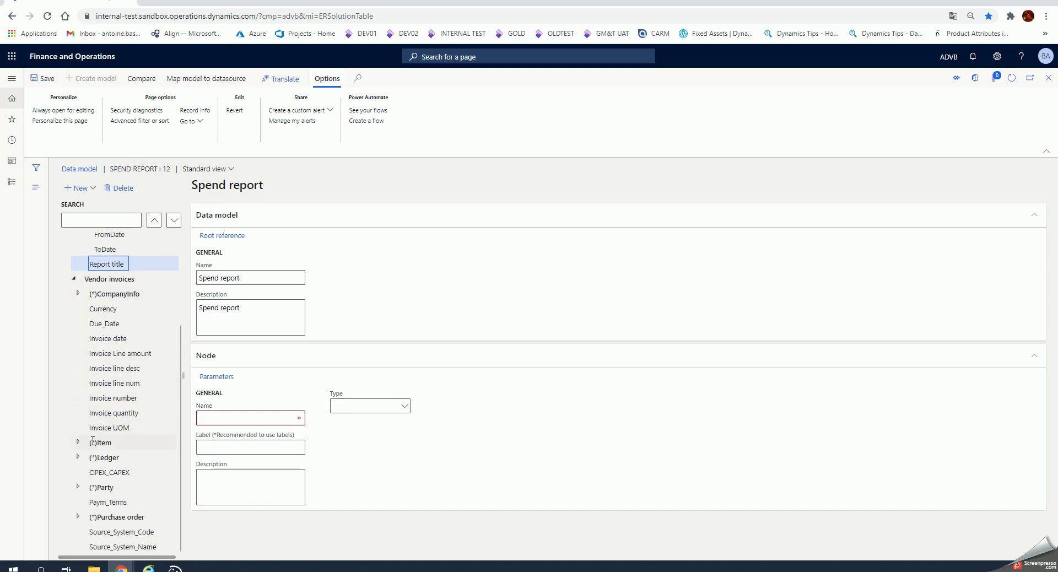
left_click(78, 517)
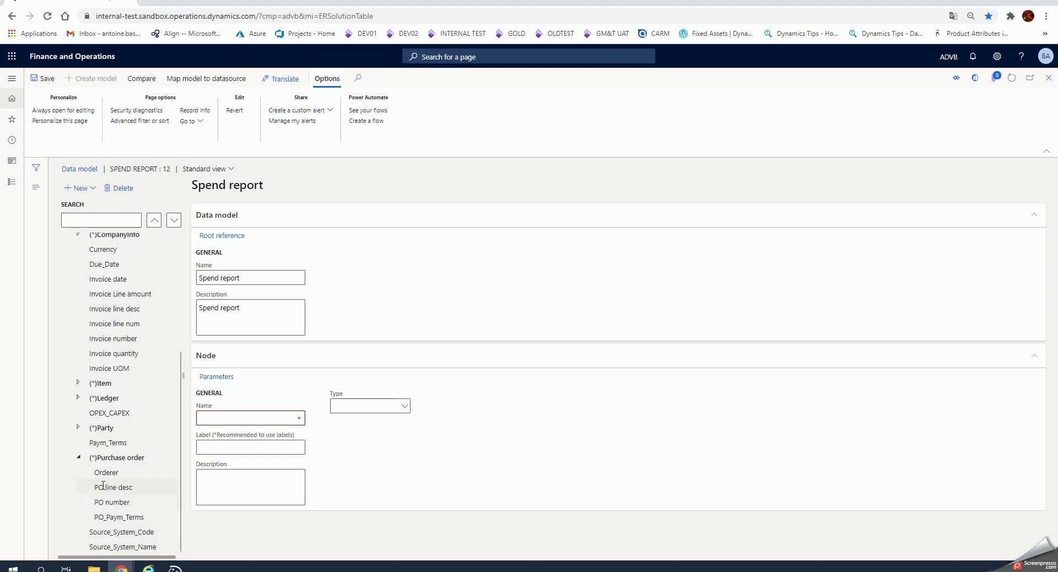
left_click(79, 459)
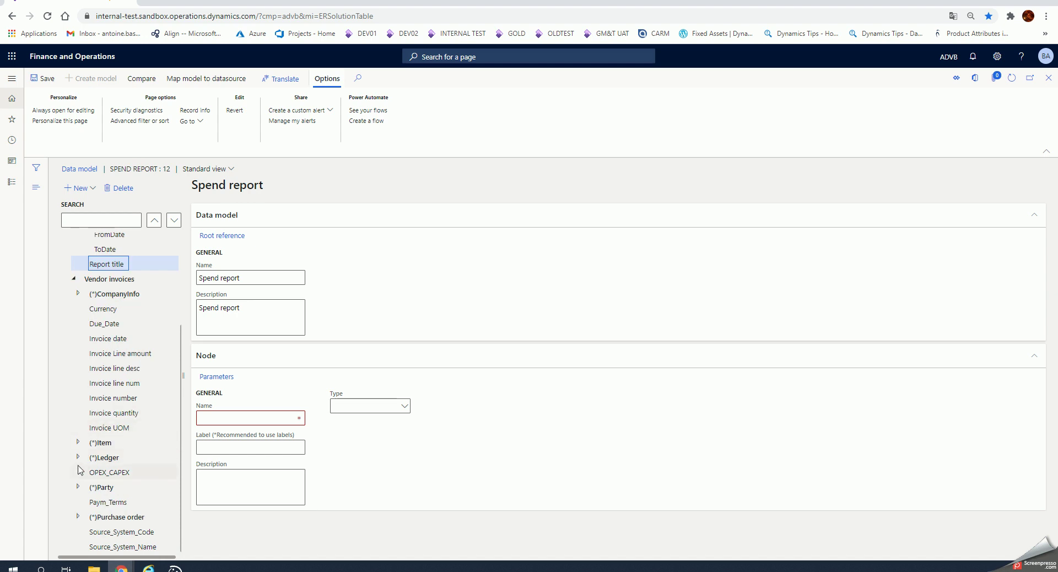
Expand the Party reference under Vendor invoices and examine the fields of its Address, Group and Identification nodes.
left_click(78, 487)
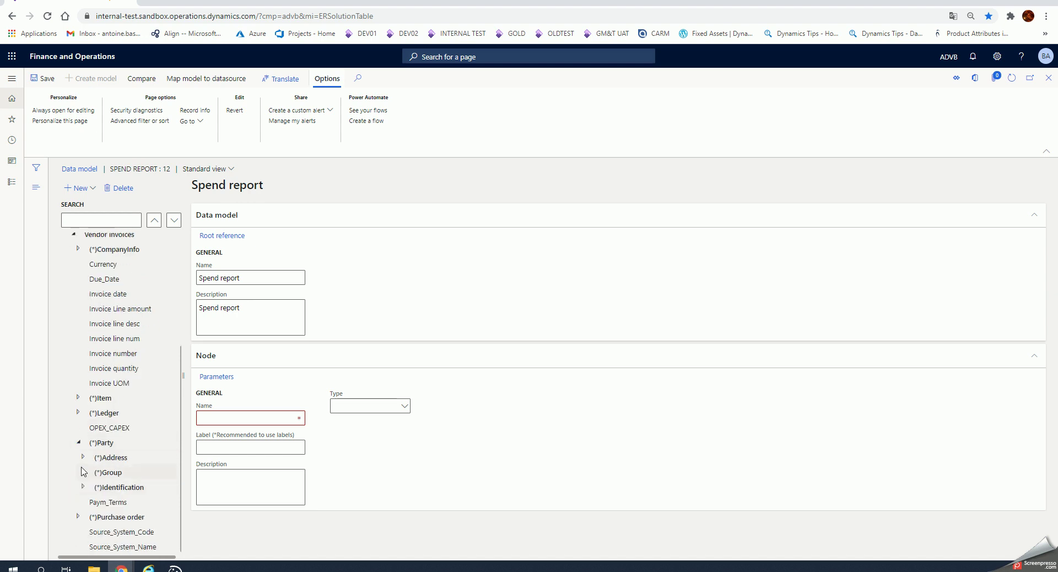
left_click(84, 457)
left_click(83, 473)
left_click(84, 487)
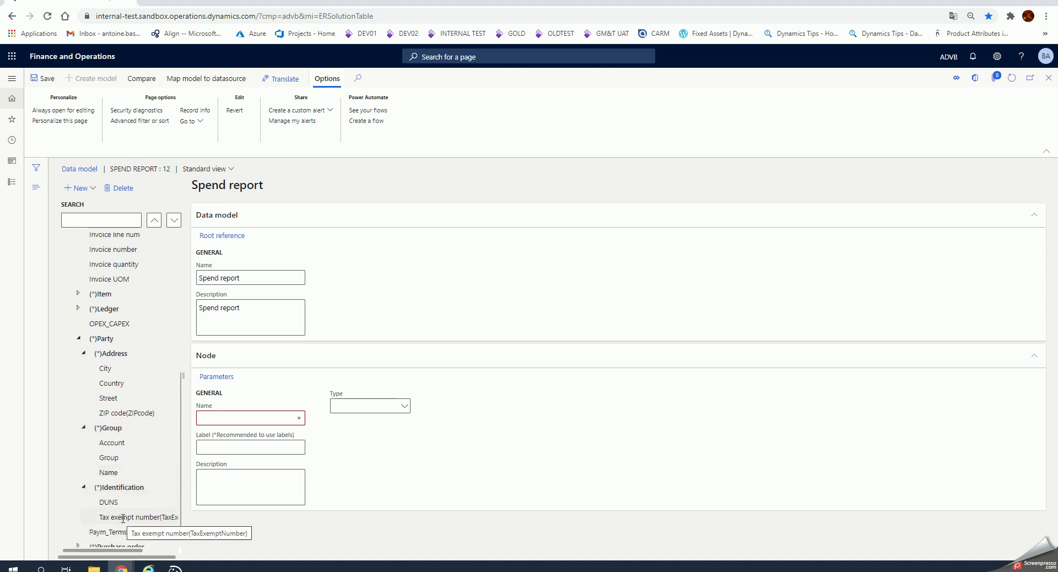
scroll(117, 483, "up", 2)
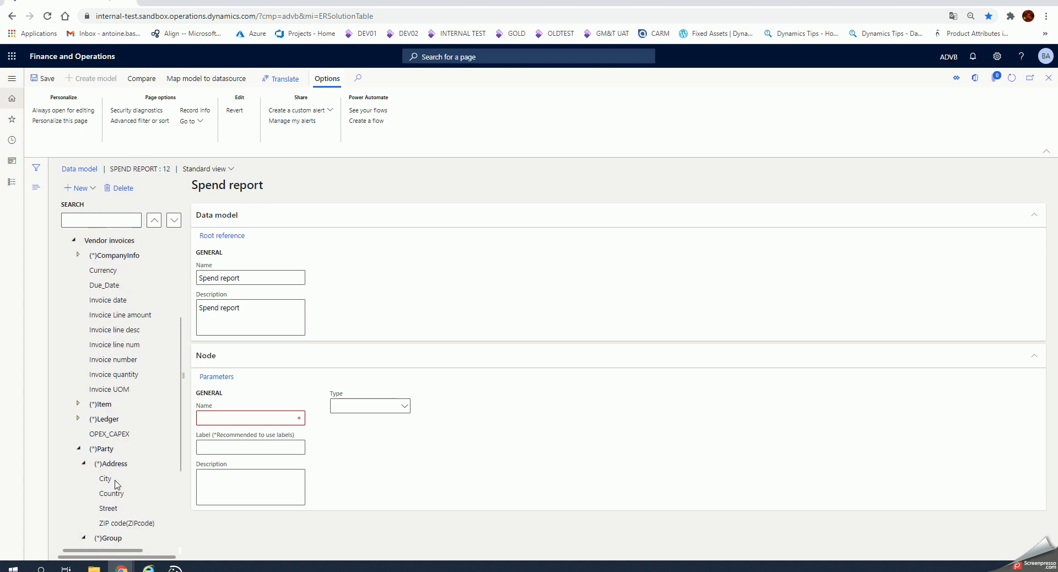
left_click(79, 419)
left_click(79, 419)
View the options for creating a node beside Report title in the data model, and leave without adding one.
scroll(87, 395, "up", 3)
left_click(88, 392)
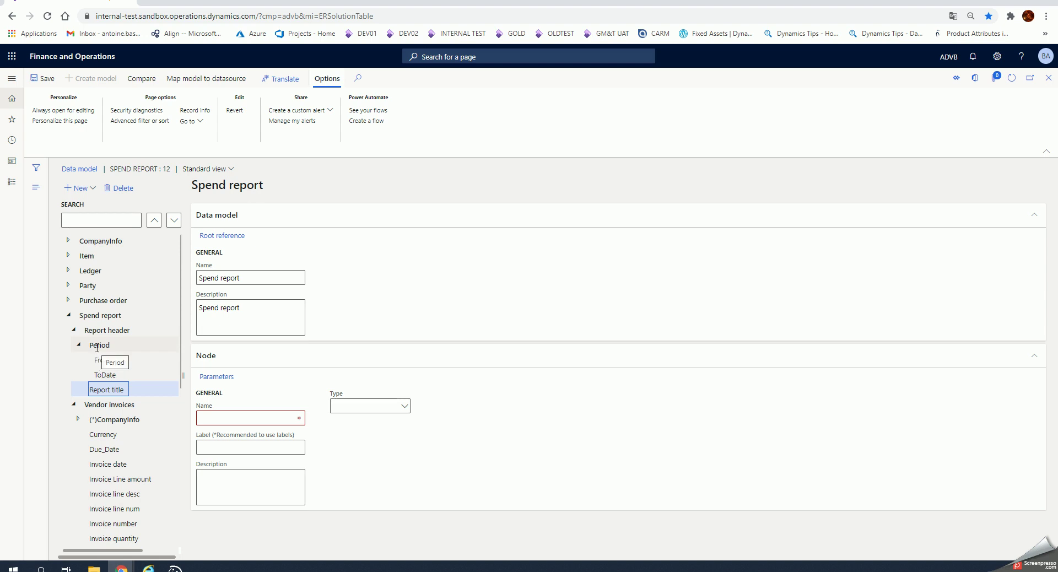
left_click(89, 189)
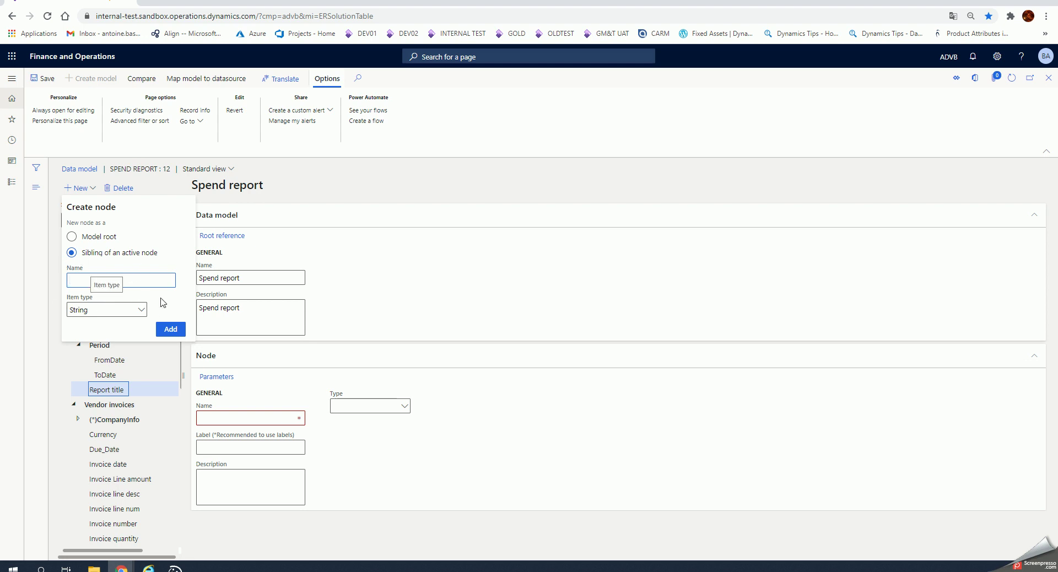
left_click(439, 302)
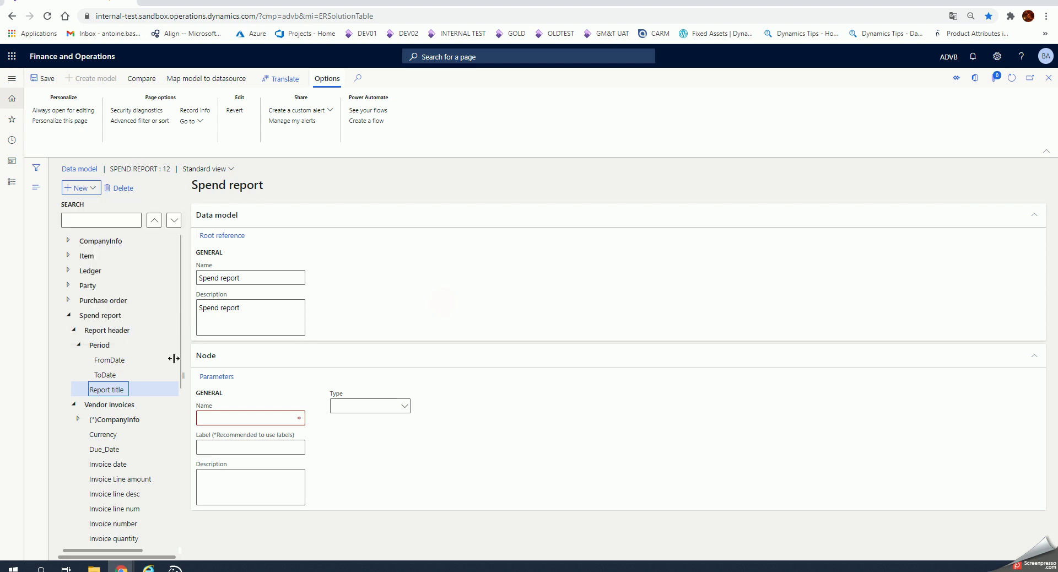
Check the data types of the Vendor invoices list and its Due_Date, Invoice line num and Invoice quantity fields.
left_click(111, 405)
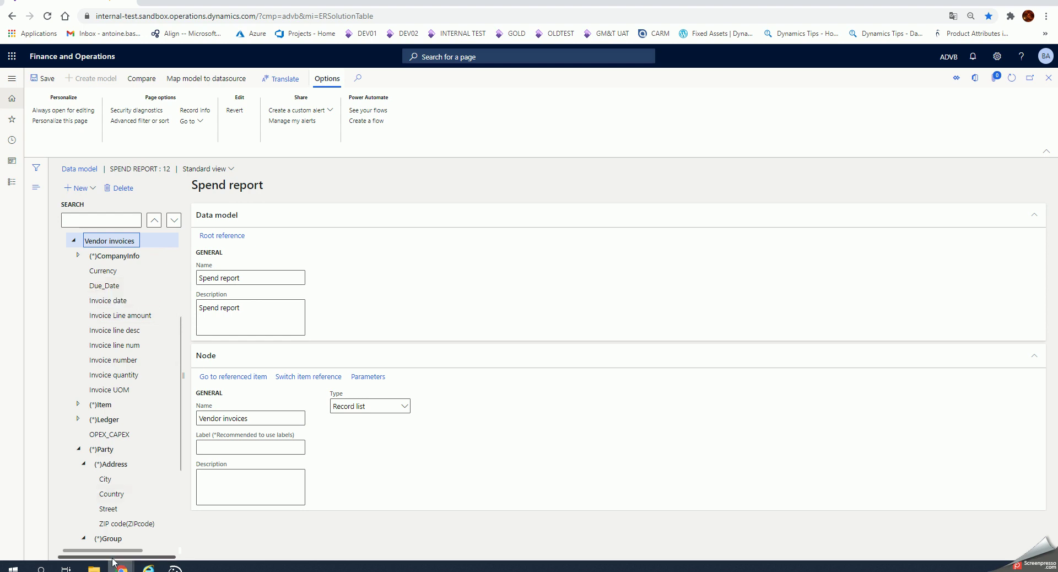
left_click(104, 287)
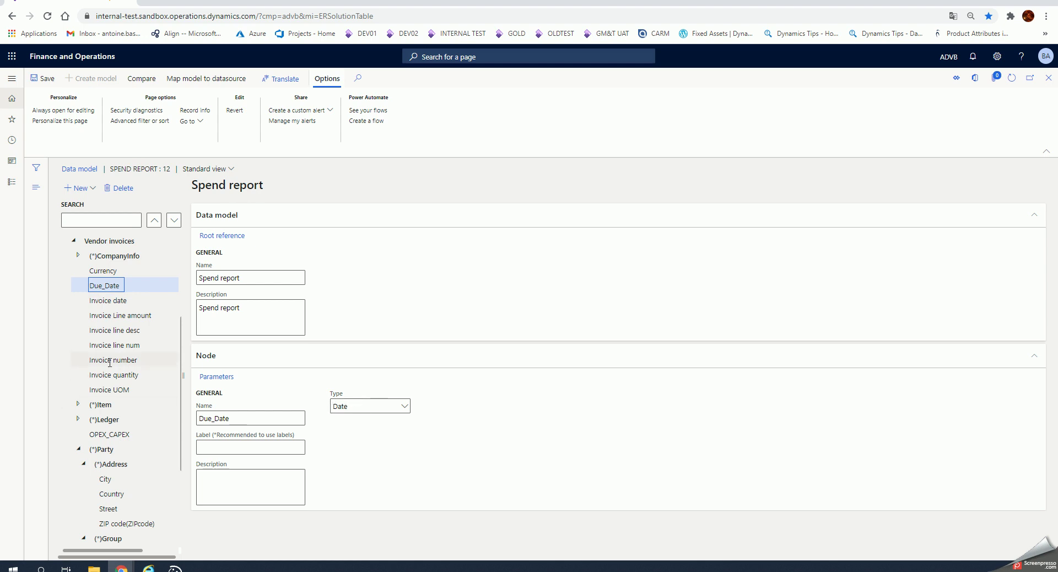
left_click(108, 346)
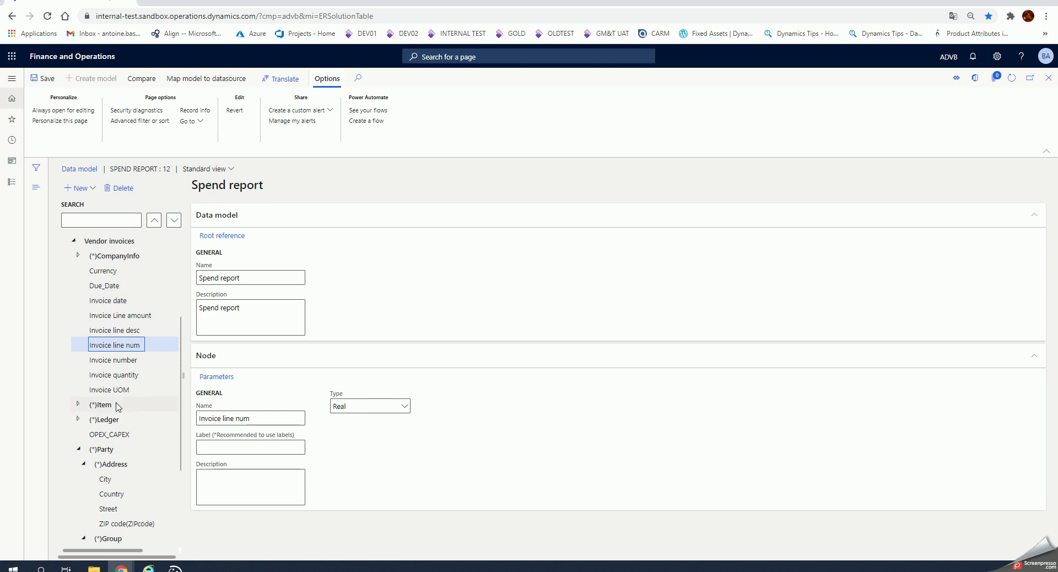
left_click(106, 375)
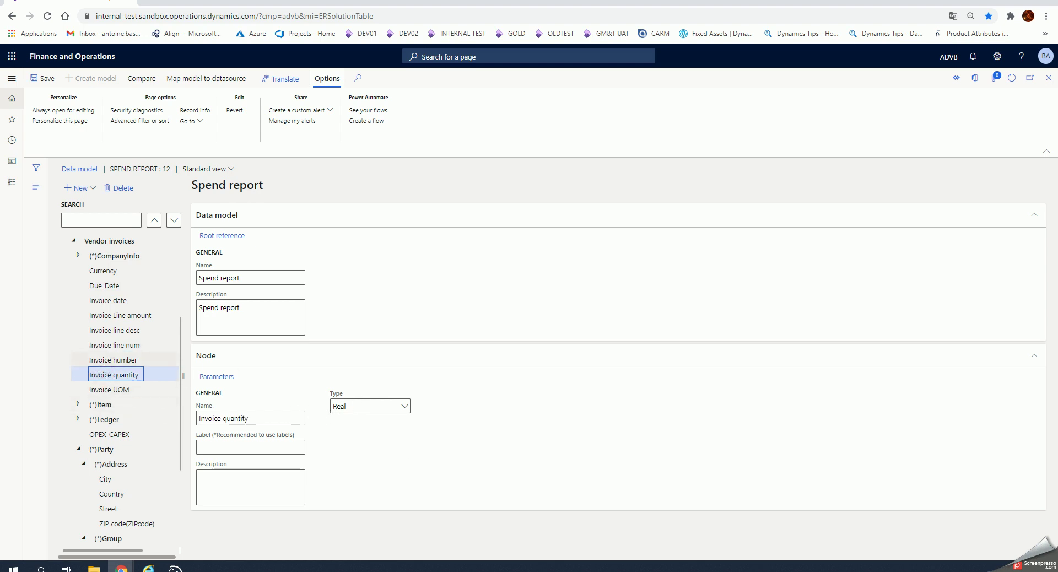
Check the data type of the Invoice line desc field, review the remaining Vendor invoices nodes, and collapse the Spend report node.
left_click(116, 331)
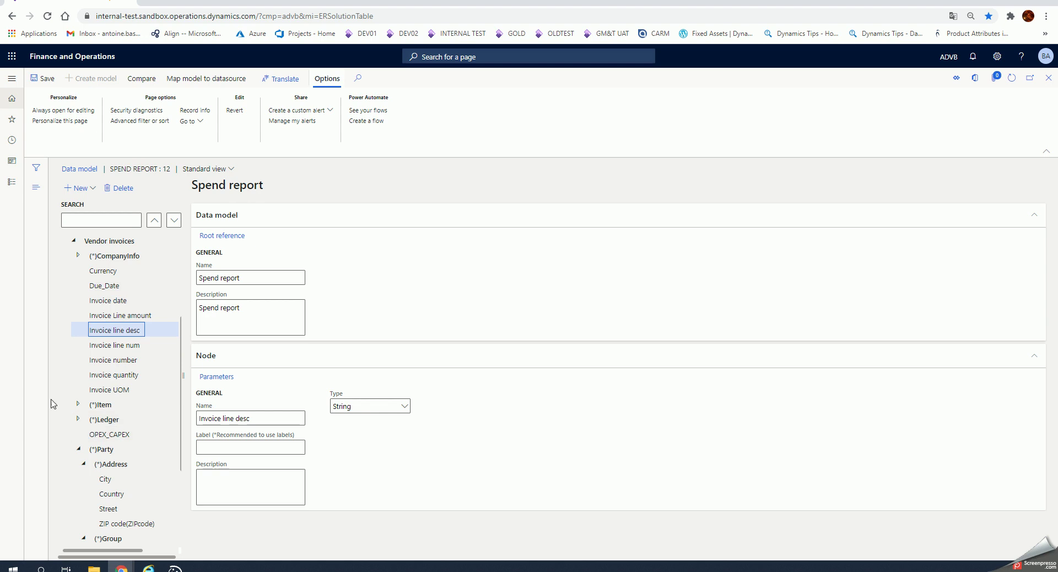
scroll(120, 371, "down", 2)
scroll(121, 371, "down", 1)
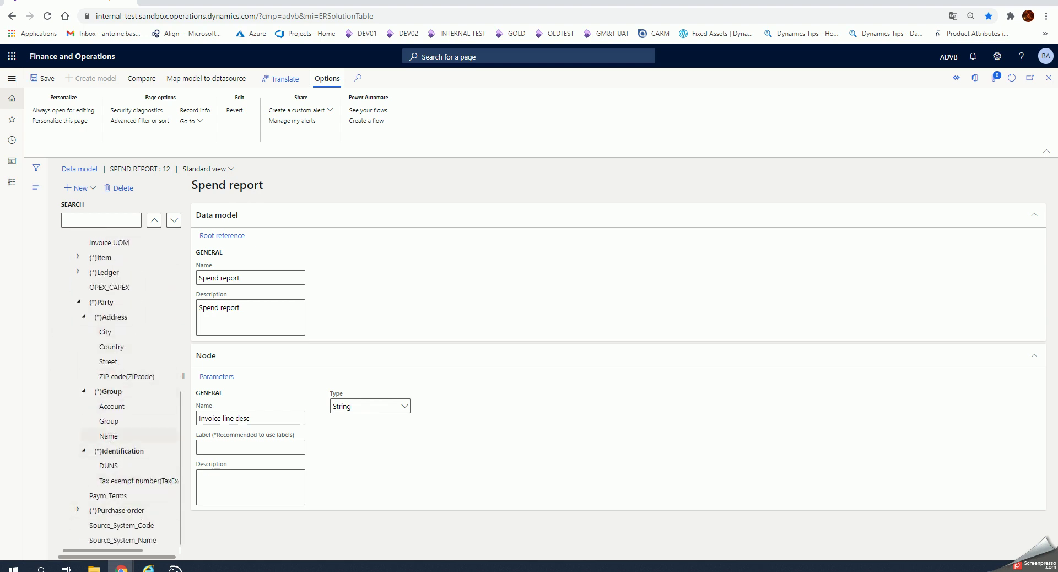
scroll(110, 438, "up", 5)
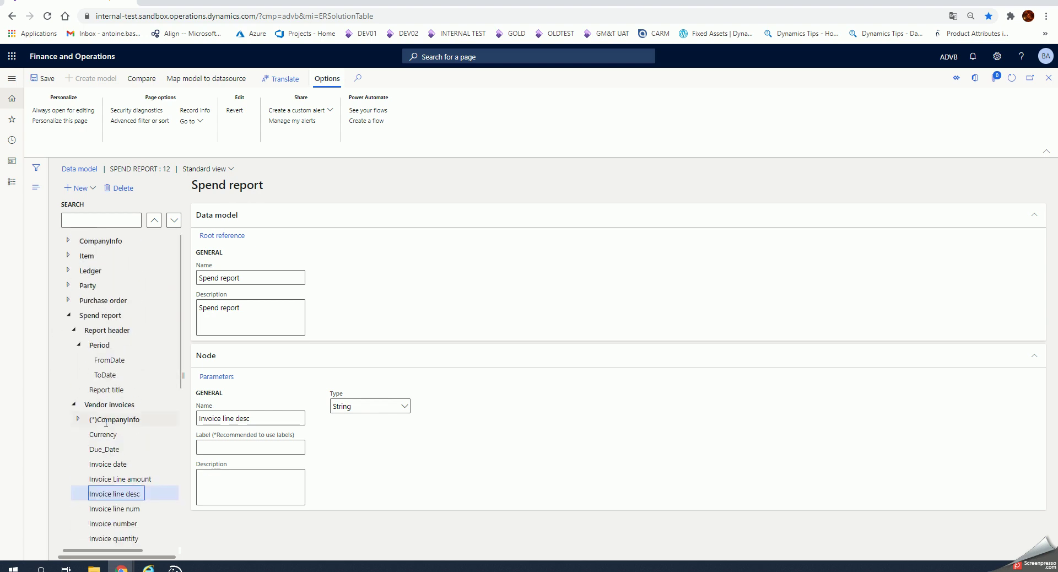
left_click(70, 316)
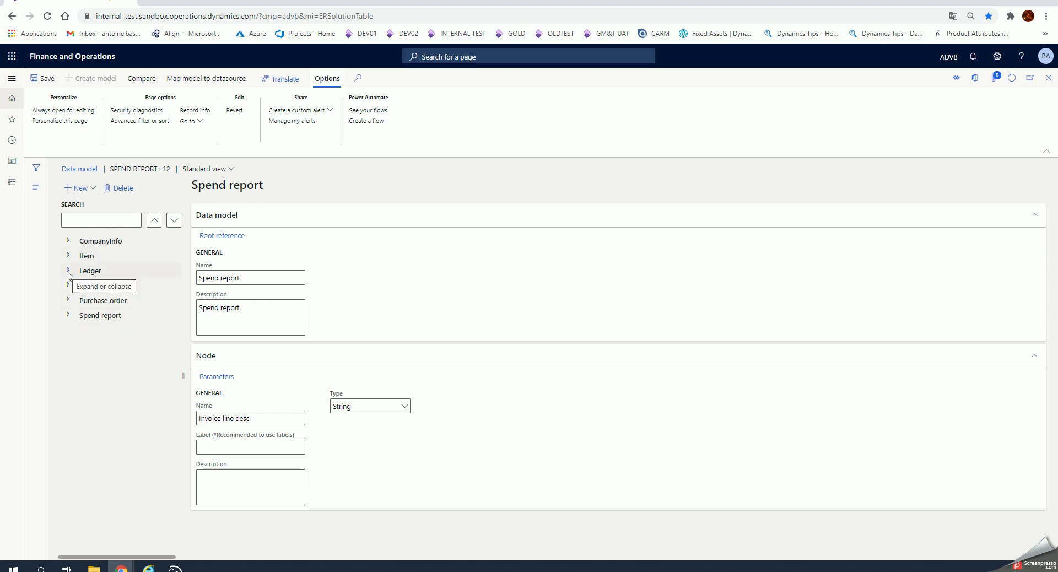
Open the Spend report model-to-datasource mapping in the model mapping designer and widen the data sources area.
left_click(203, 78)
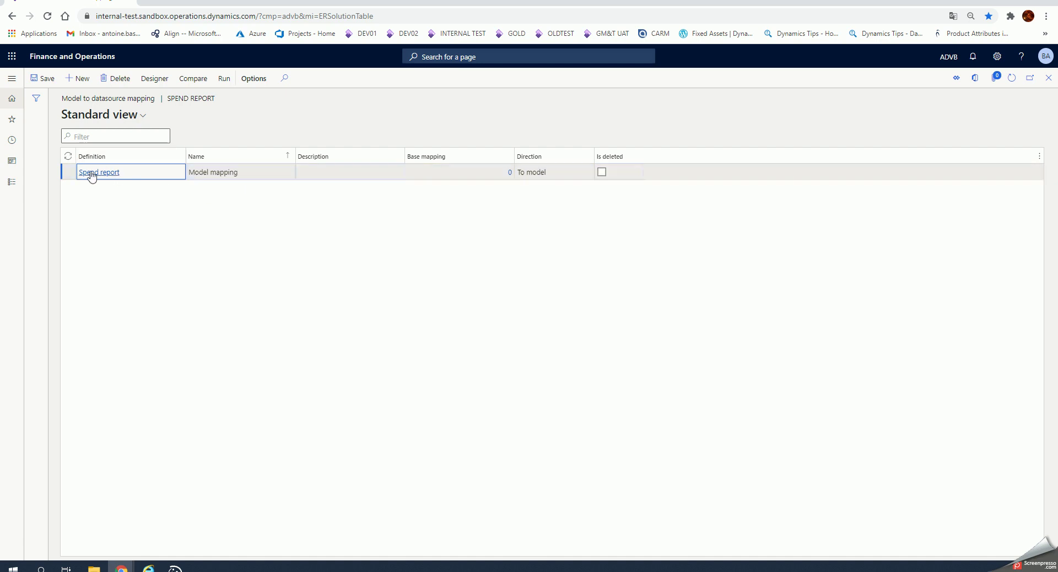
left_click(156, 83)
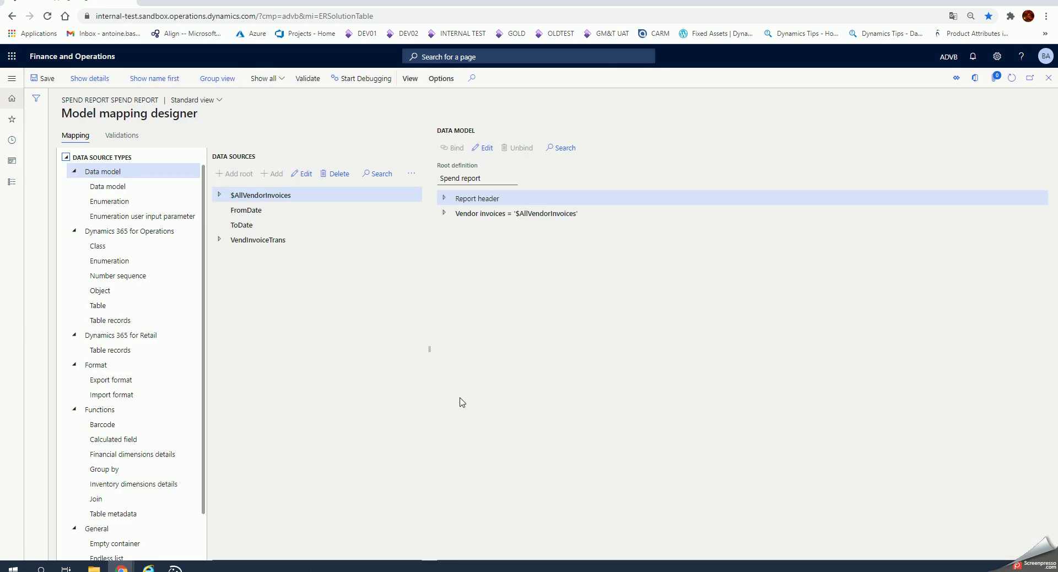
left_click_drag(431, 346, 610, 340)
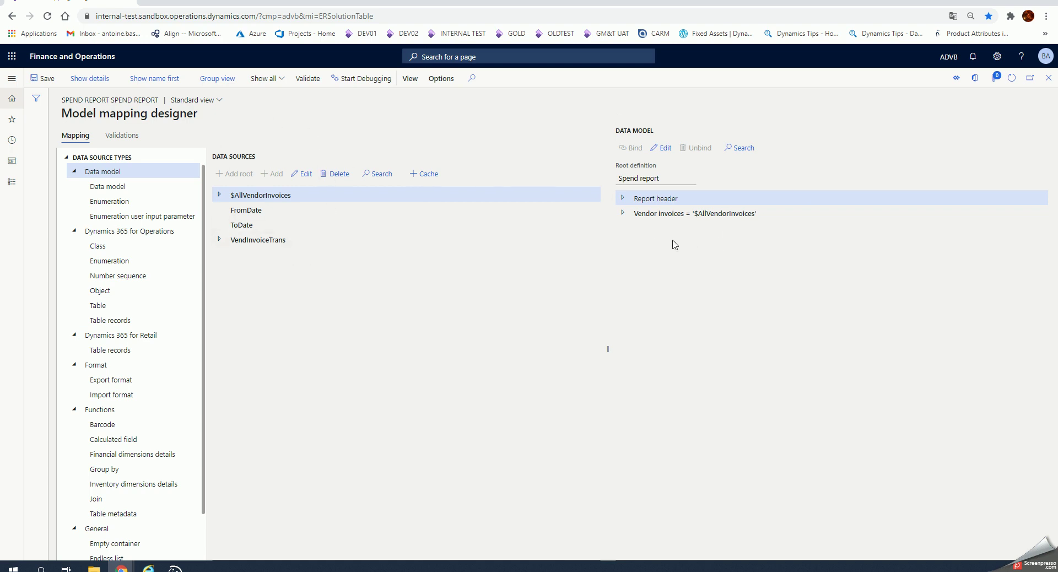
Expand Vendor invoices and Report header in the mapped data model to examine their bindings, and review the available data source types.
left_click(623, 214)
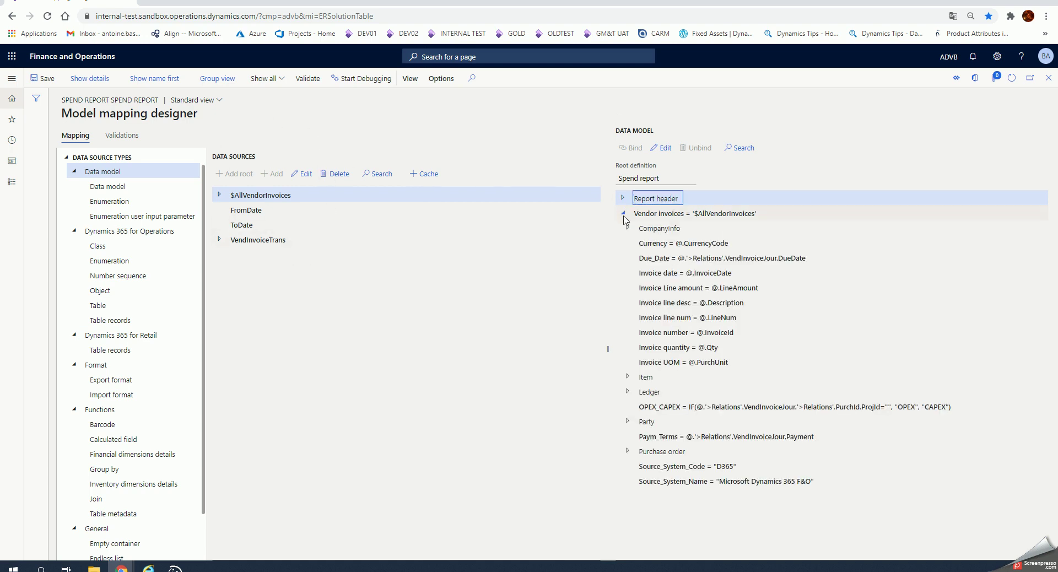
left_click(623, 198)
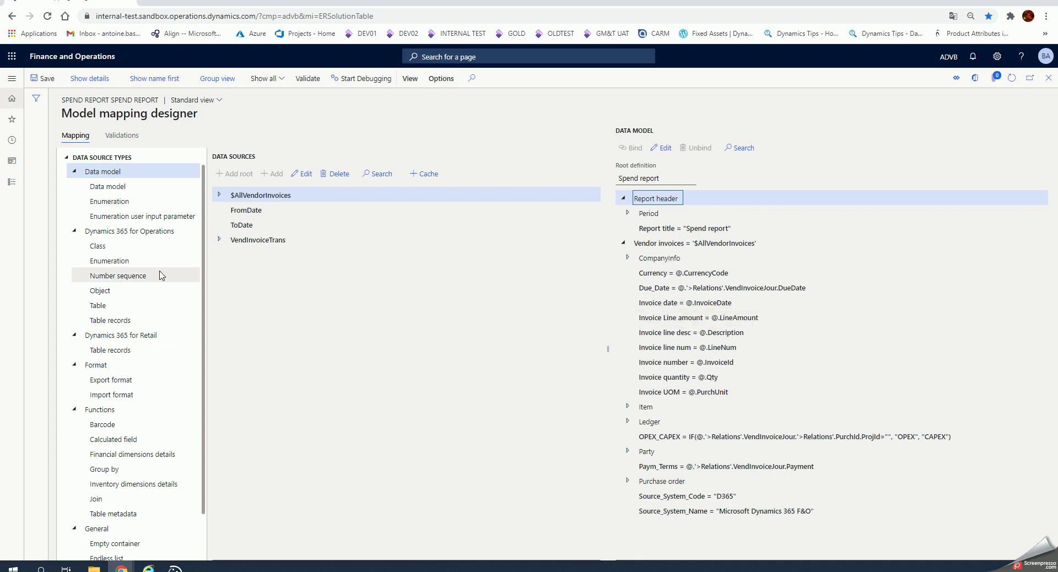
scroll(95, 348, "down", 1)
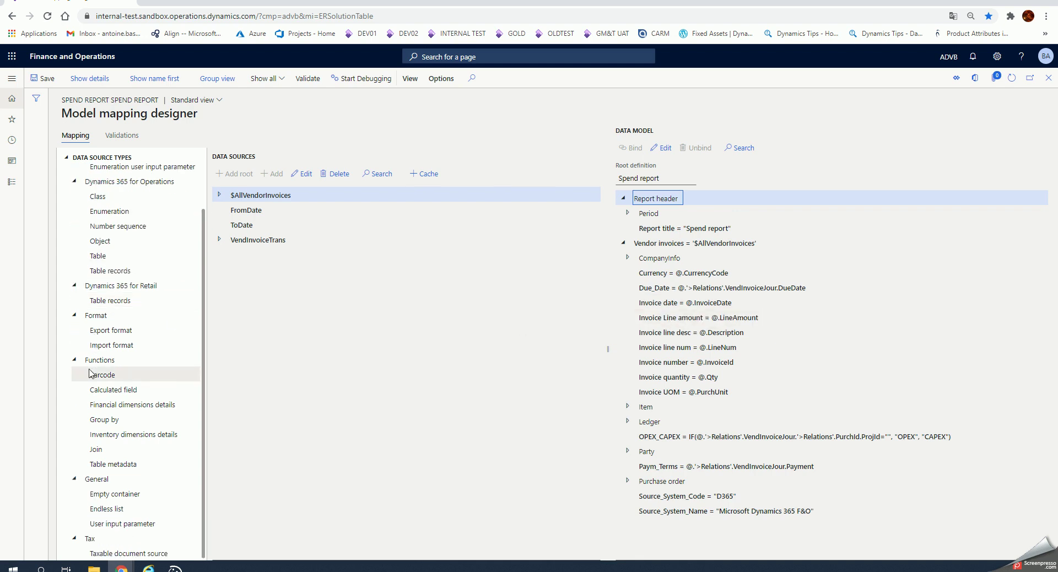
scroll(121, 358, "up", 1)
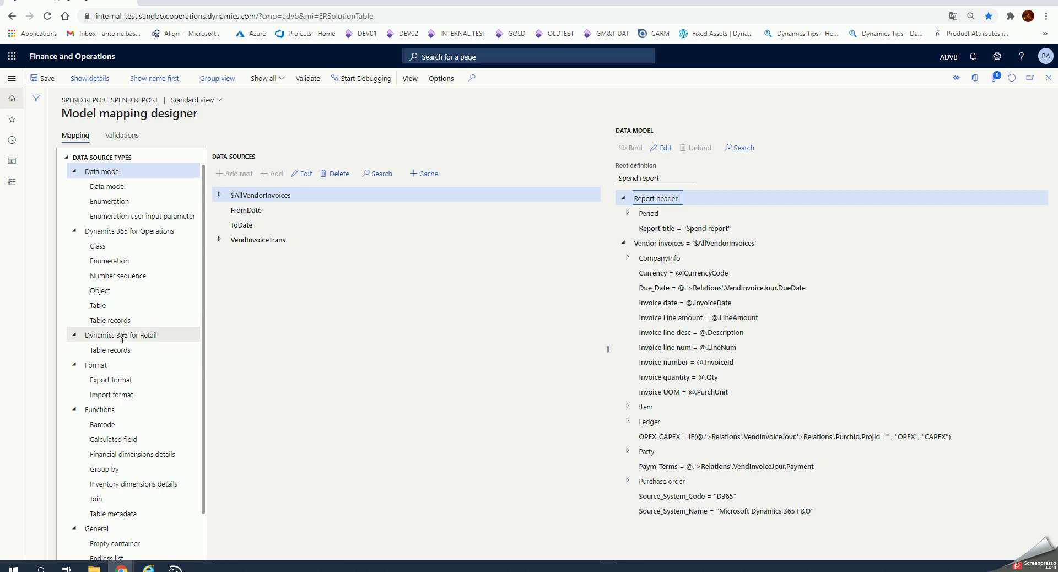
scroll(133, 358, "down", 1)
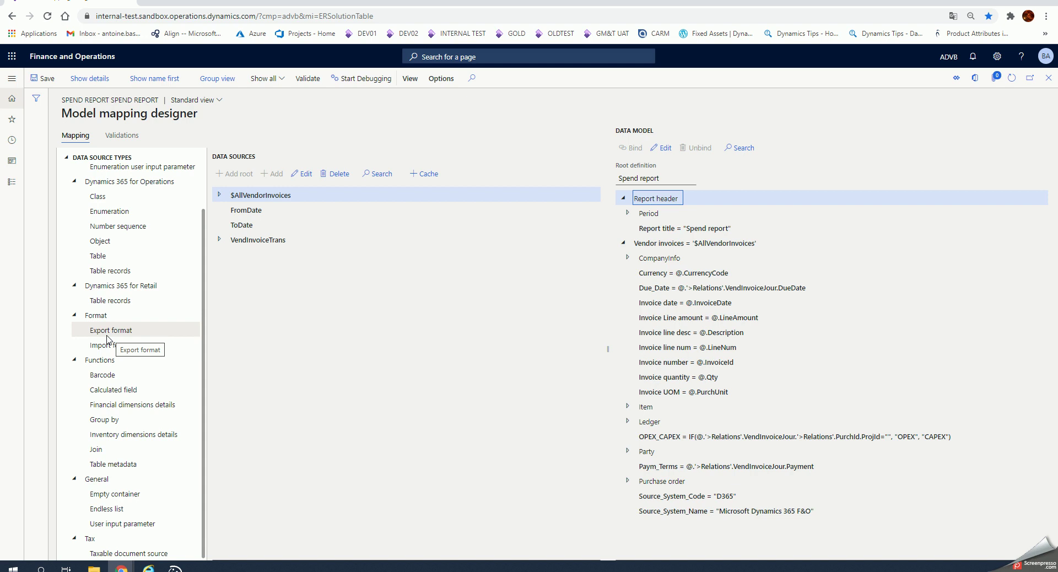
Examine the VendInvoiceTrans data source and its Table records properties, including the table and query settings, and close them unchanged.
left_click(259, 241)
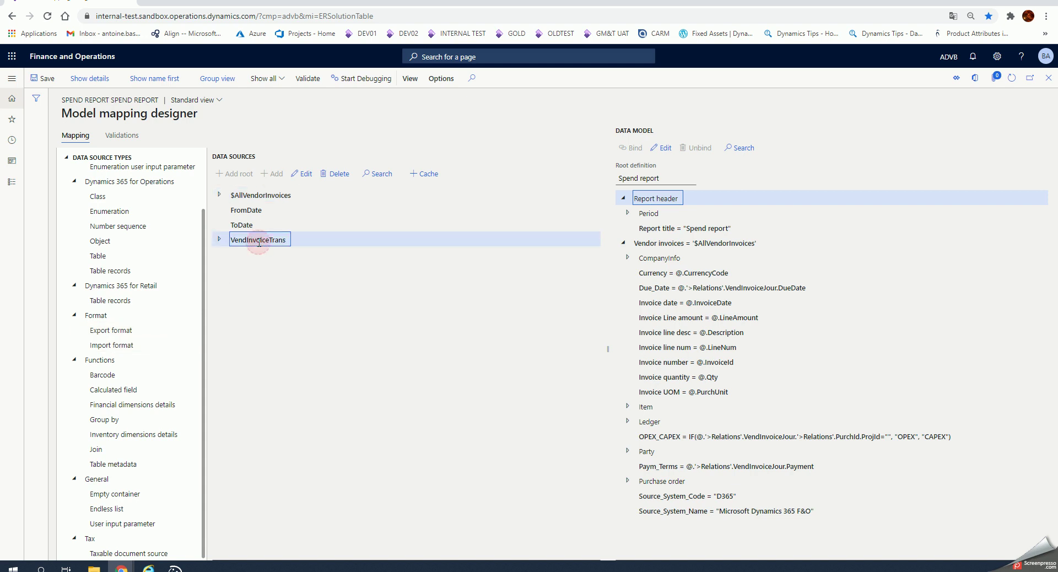
left_click(220, 240)
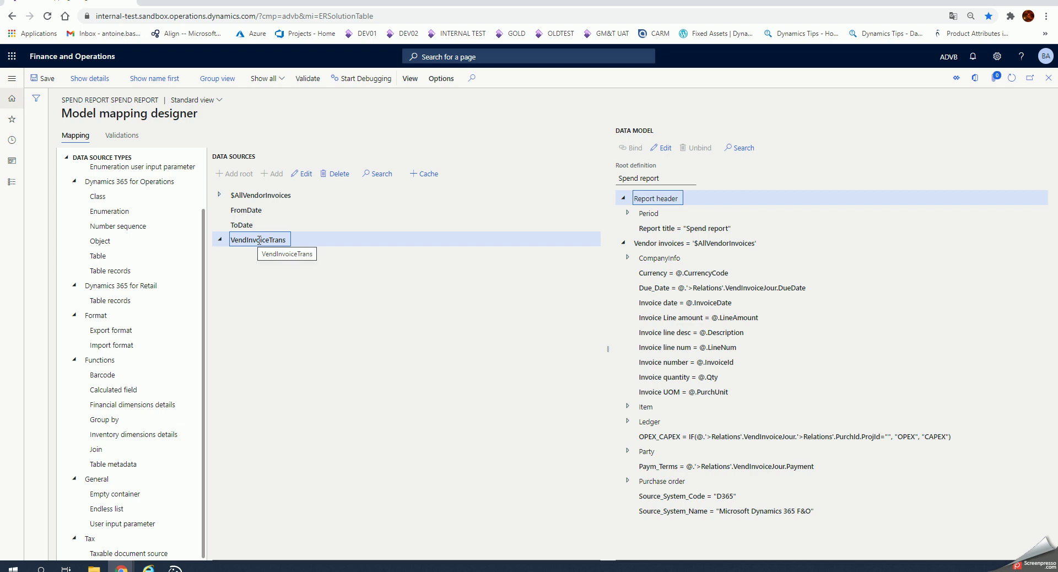
left_click(220, 240)
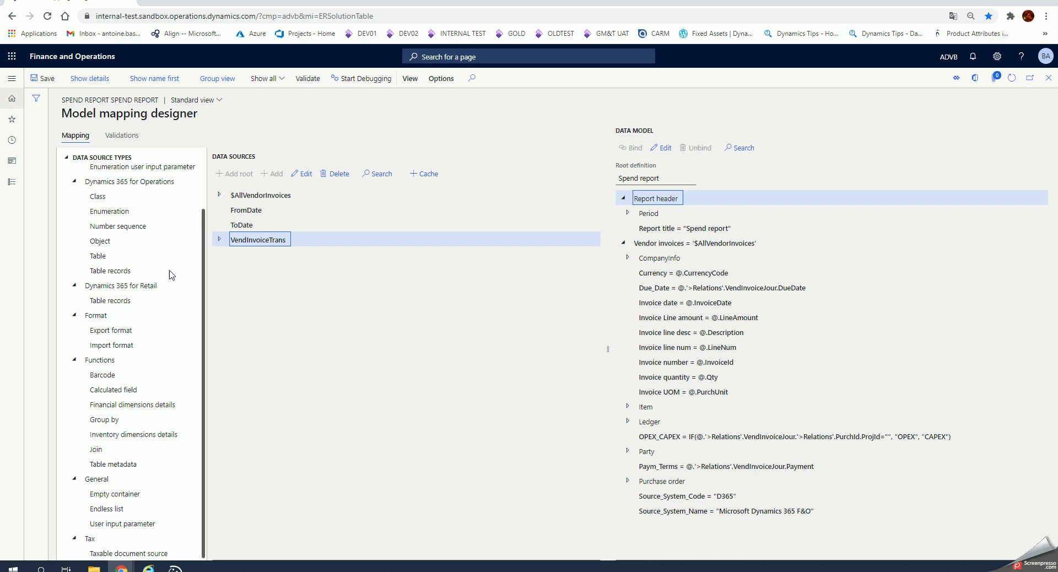
left_click(113, 275)
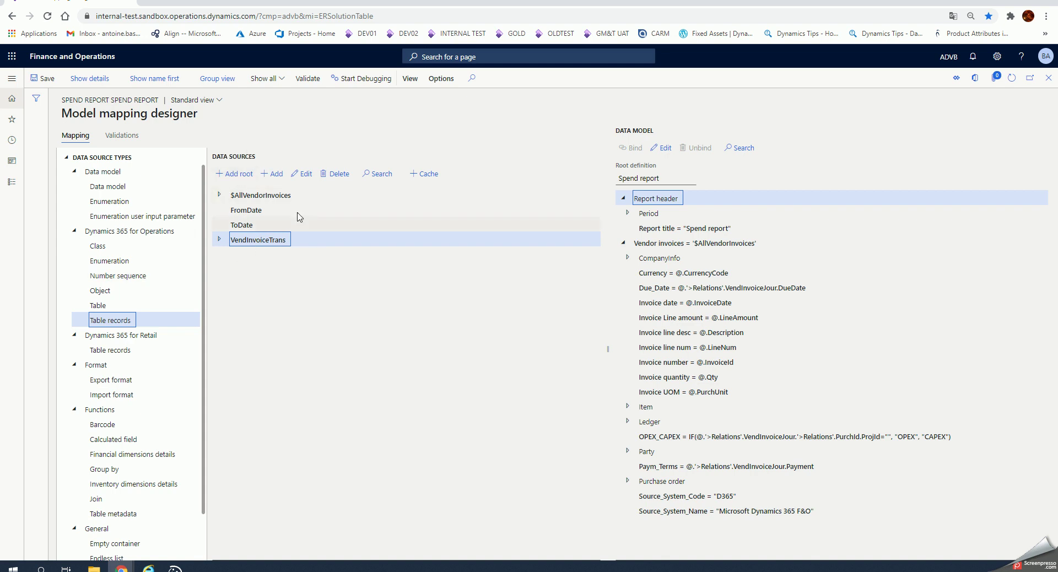
left_click(307, 174)
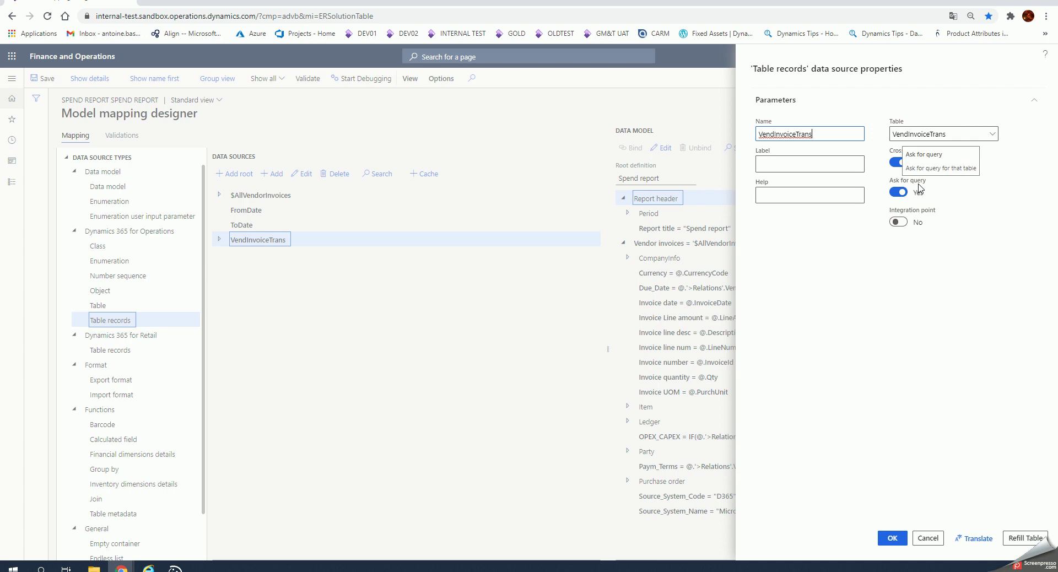
left_click(892, 539)
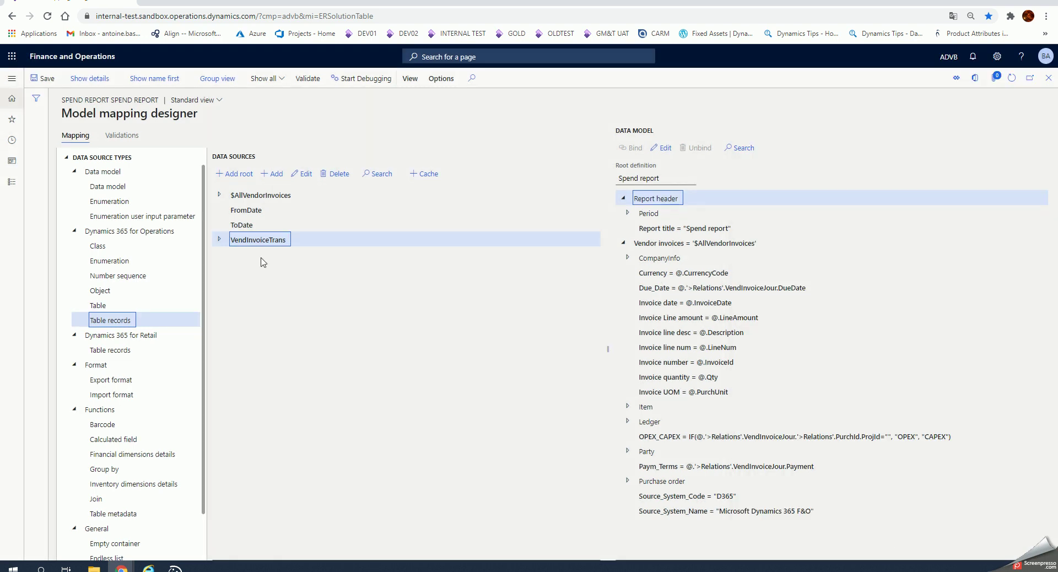
Select the FromDate and ToDate data sources and locate the User input parameter type among the data source types.
left_click(238, 211)
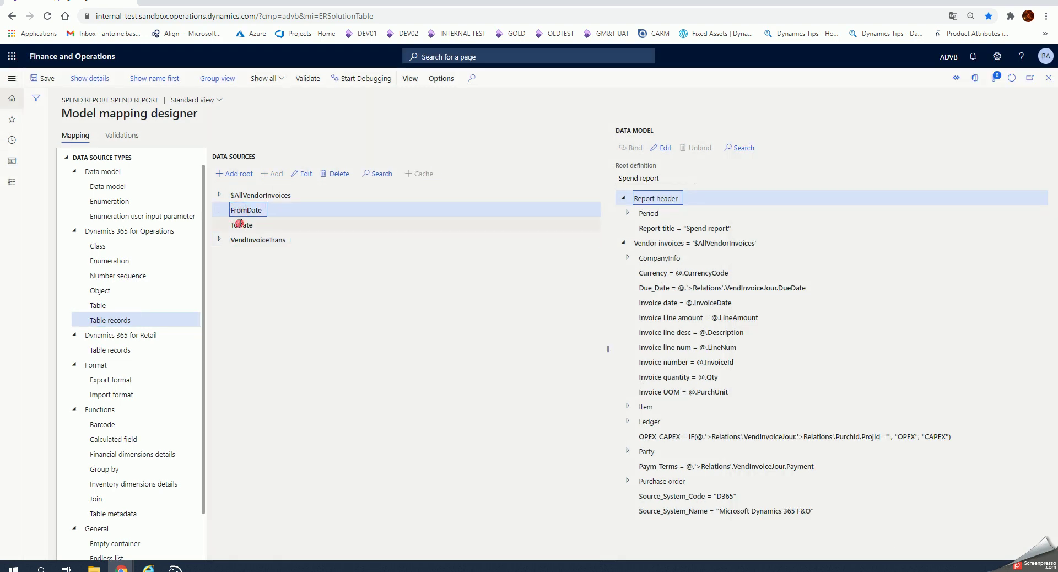
left_click(239, 224)
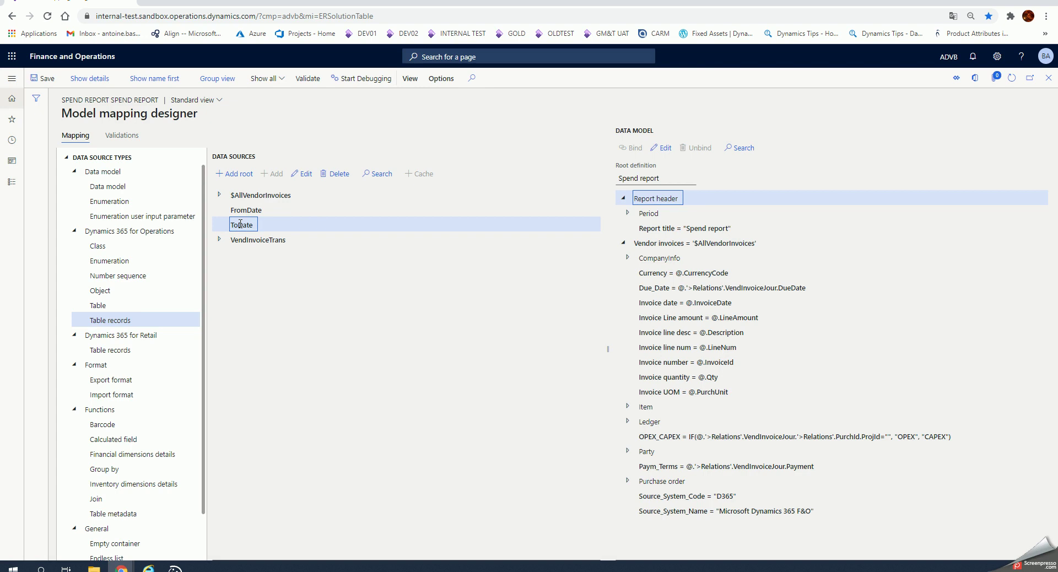
left_click(242, 209)
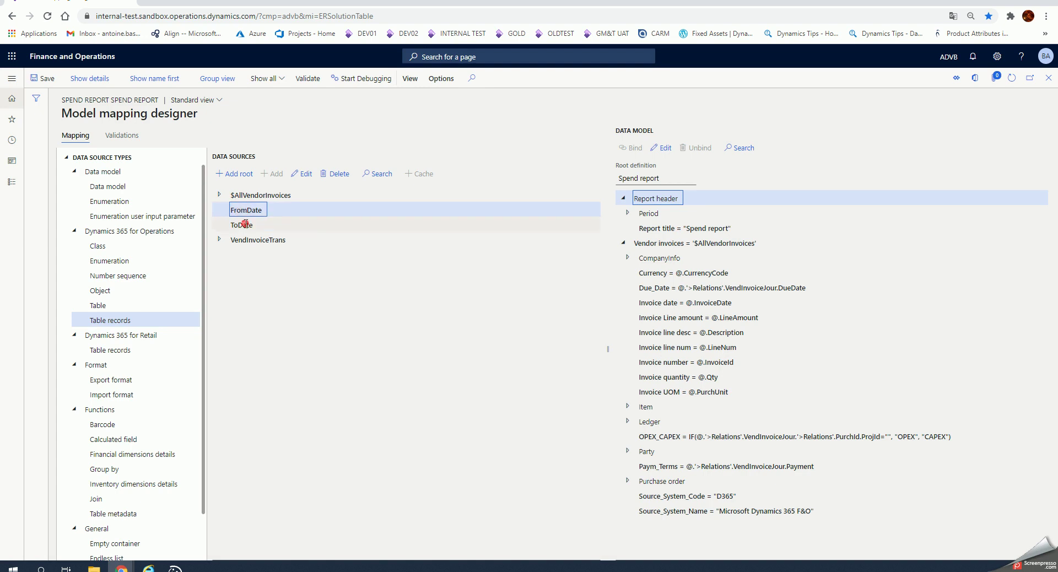
left_click(245, 225)
scroll(122, 386, "down", 1)
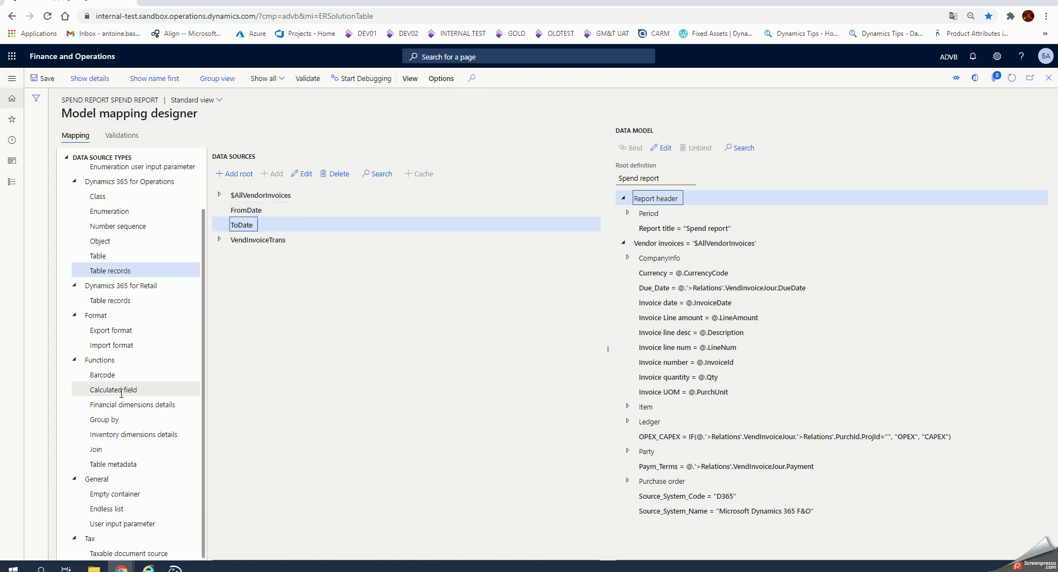
left_click(107, 524)
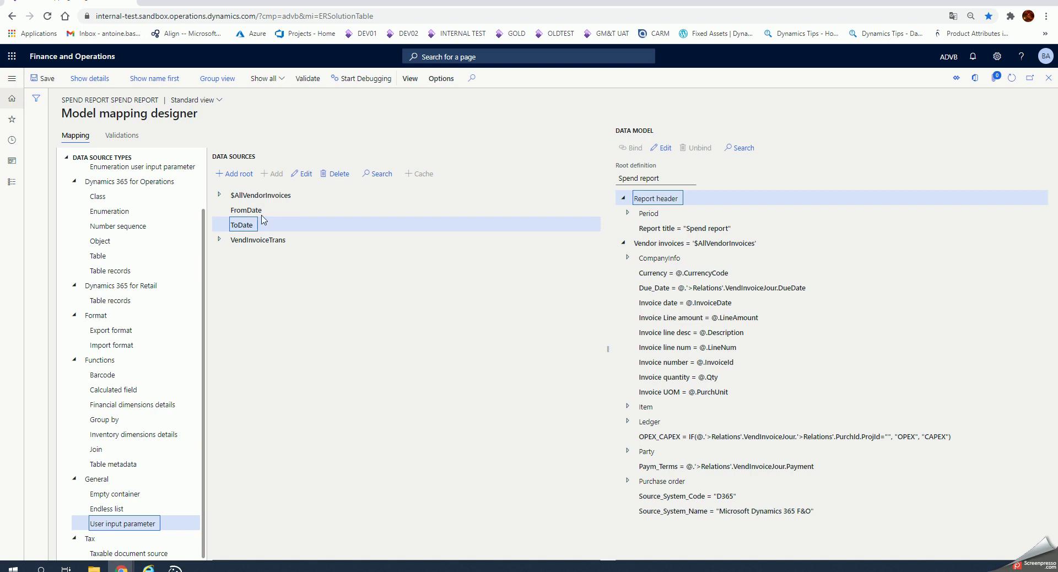
Review the user input parameter properties of the FromDate and ToDate data sources, including their operations data types.
left_click(246, 210)
left_click(307, 175)
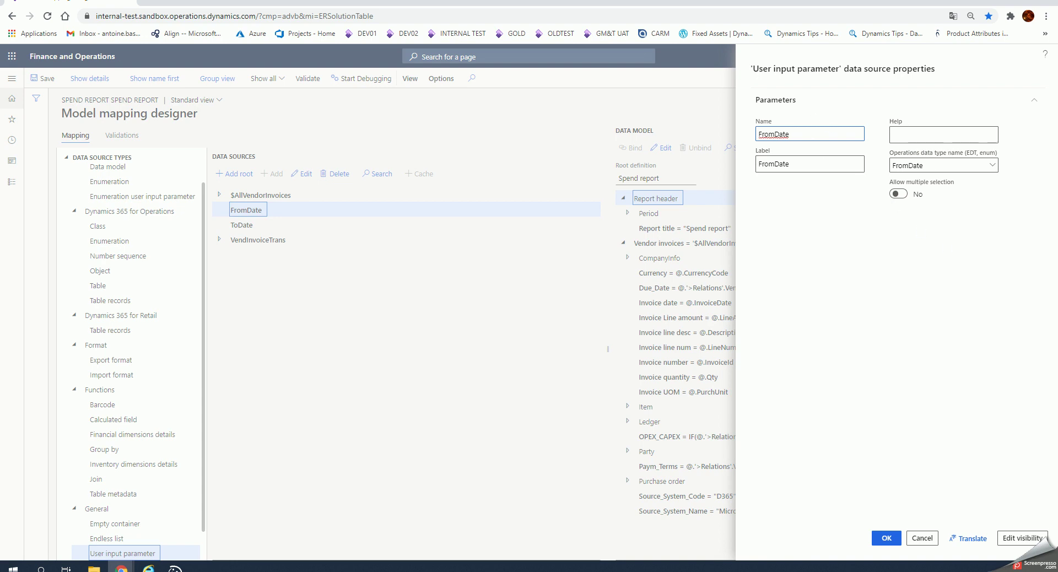
left_click(886, 538)
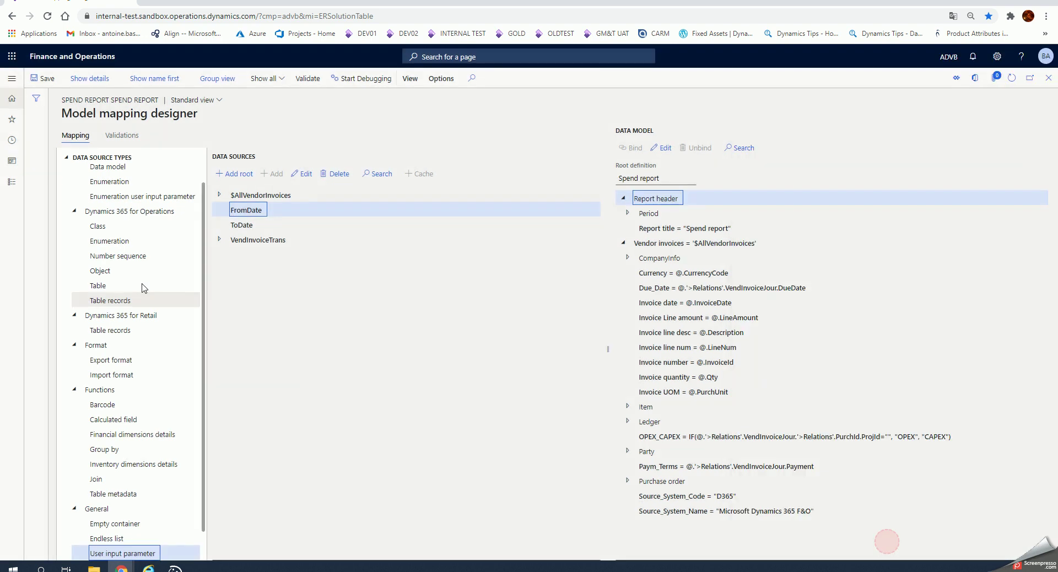
left_click(243, 225)
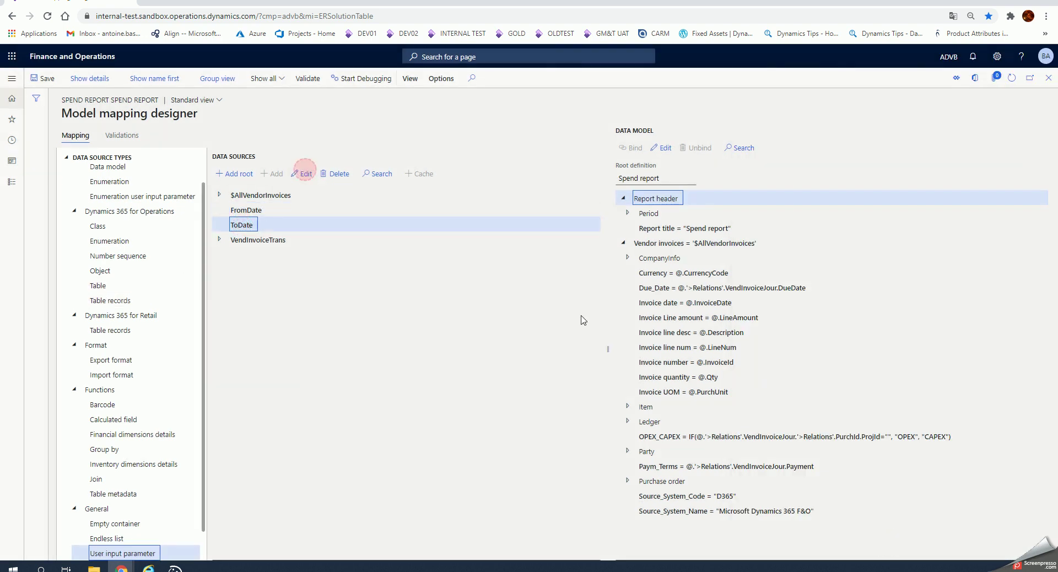
left_click(302, 174)
left_click(992, 167)
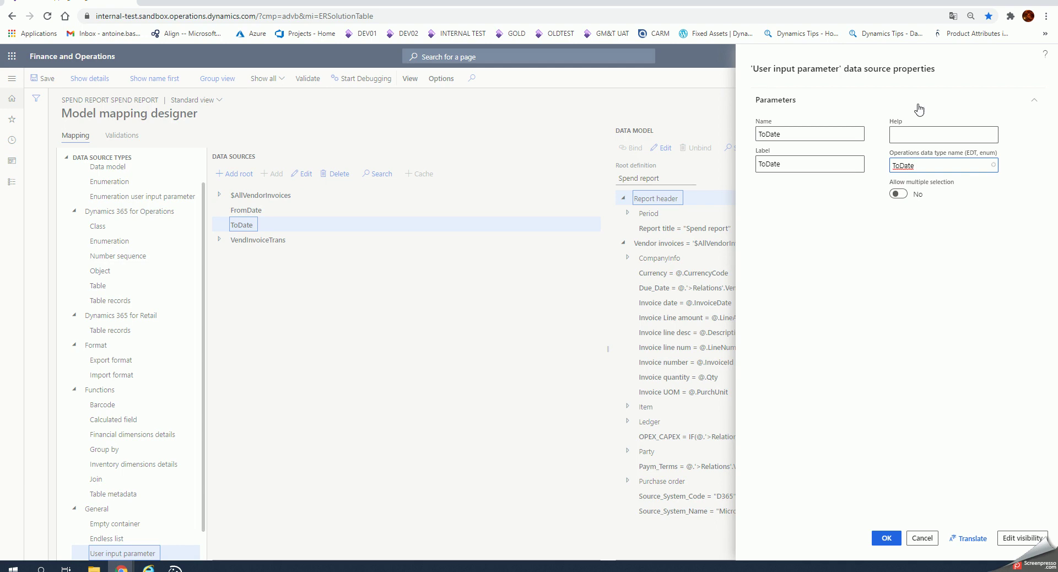
left_click(887, 545)
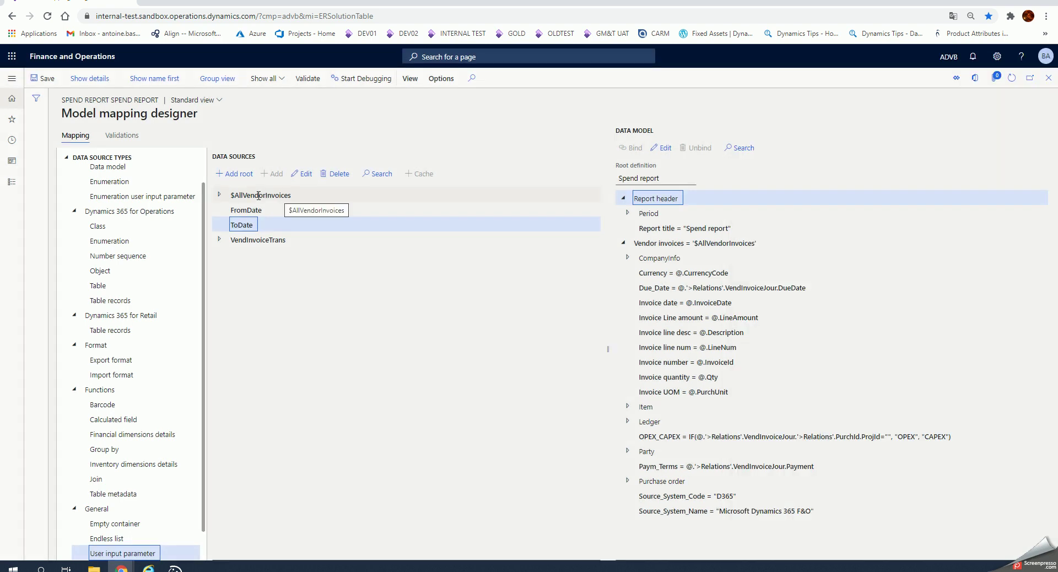
Review the Calculated field properties of the $AllVendorInvoices data source and close them unchanged.
left_click(261, 196)
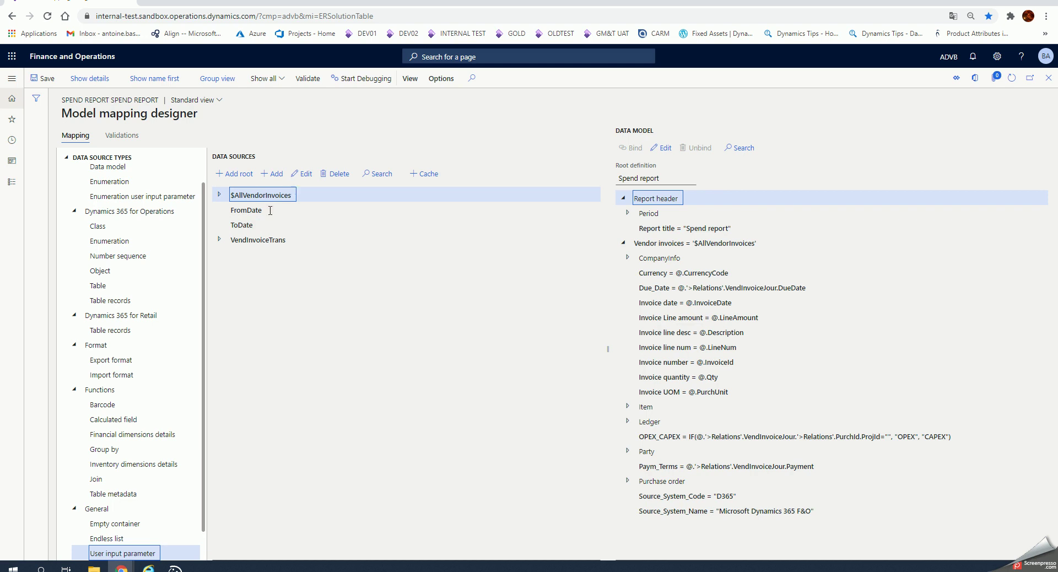
scroll(92, 417, "down", 1)
scroll(99, 364, "up", 2)
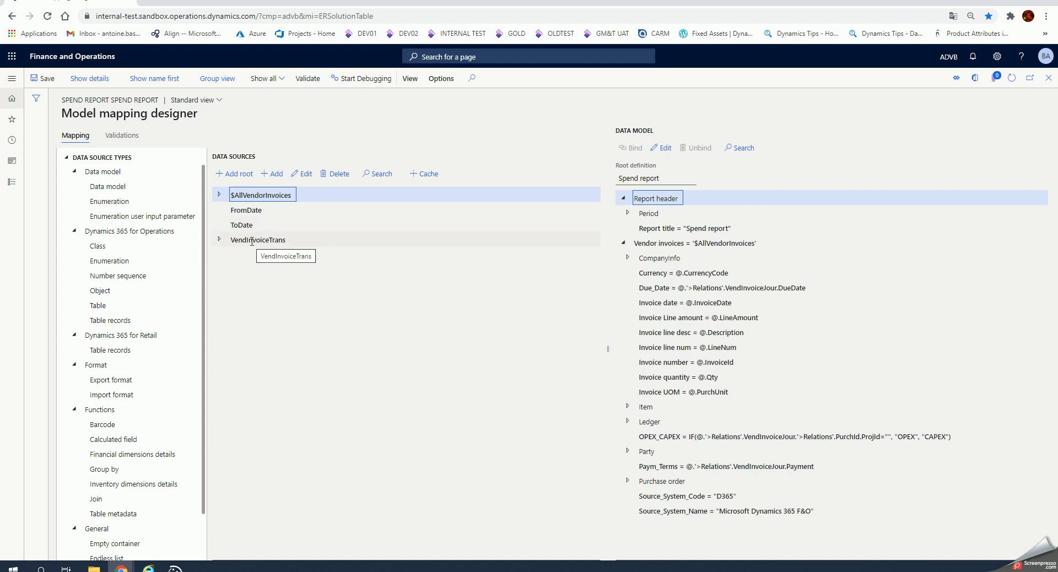
left_click(304, 175)
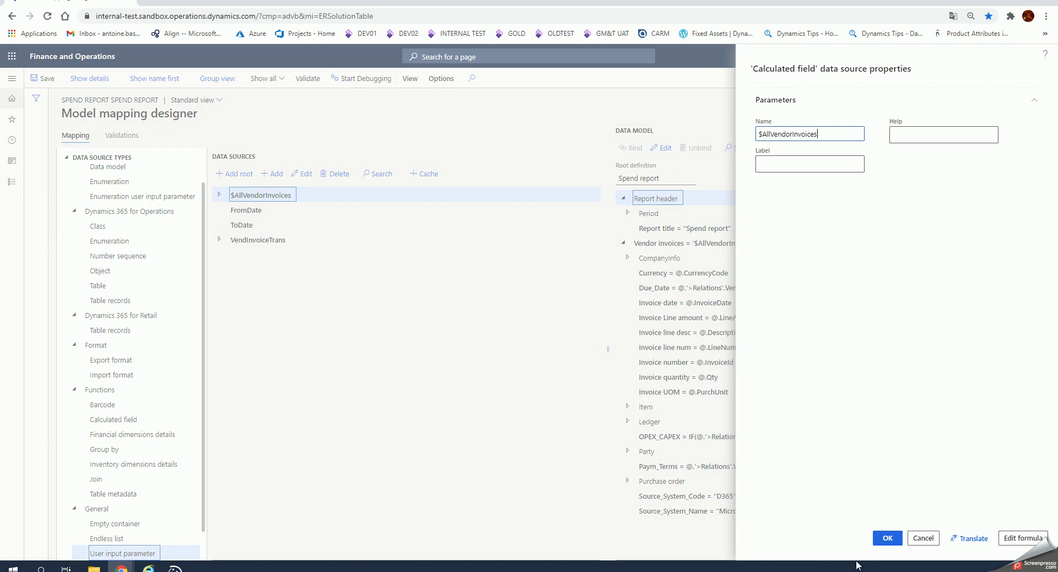
left_click(886, 539)
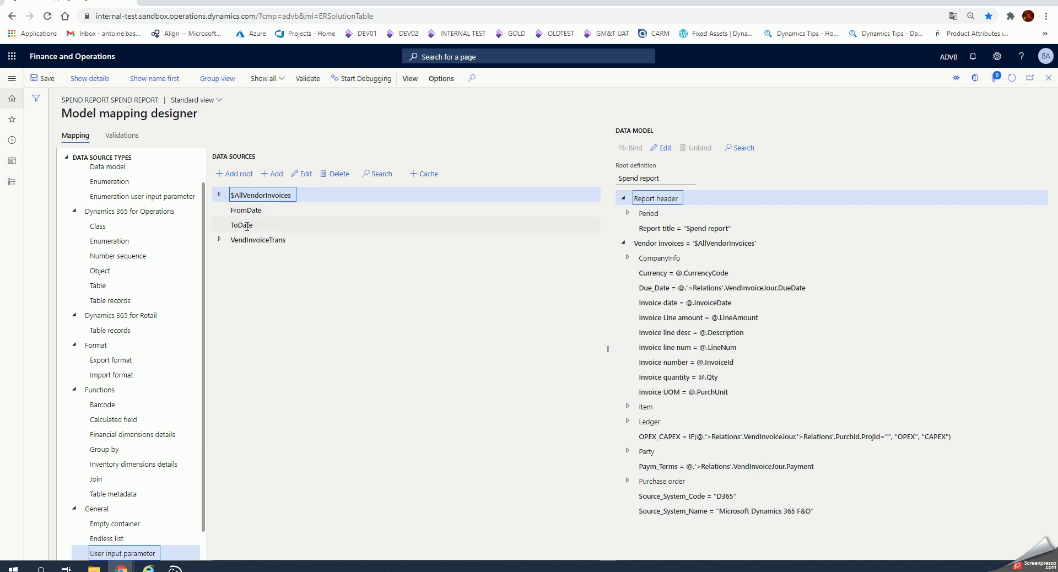
Open the $AllVendorInvoices formula in the Formula designer and examine its FILTER expression on VendInvoiceTrans.
left_click(302, 174)
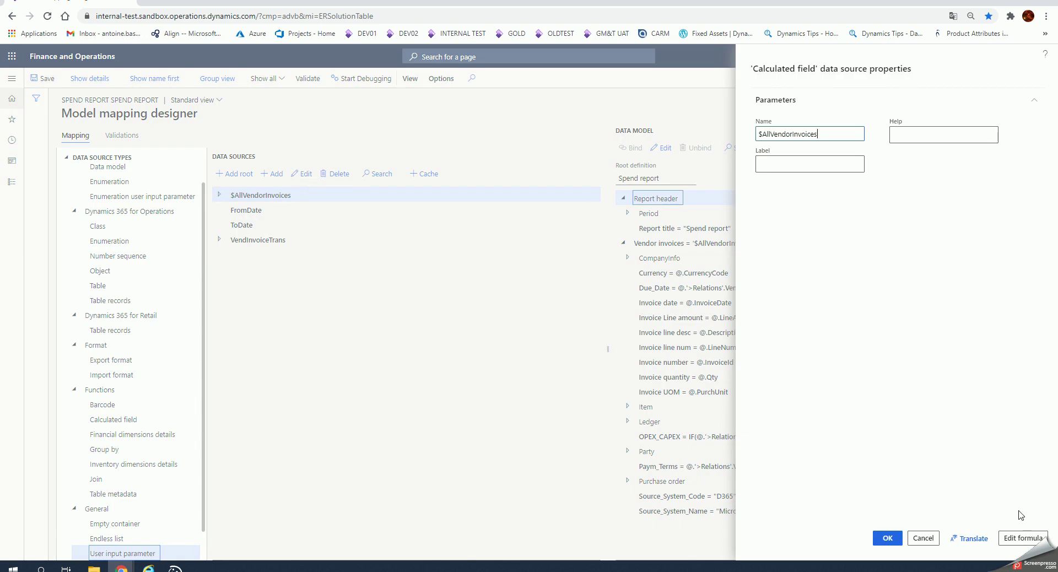
left_click(1022, 539)
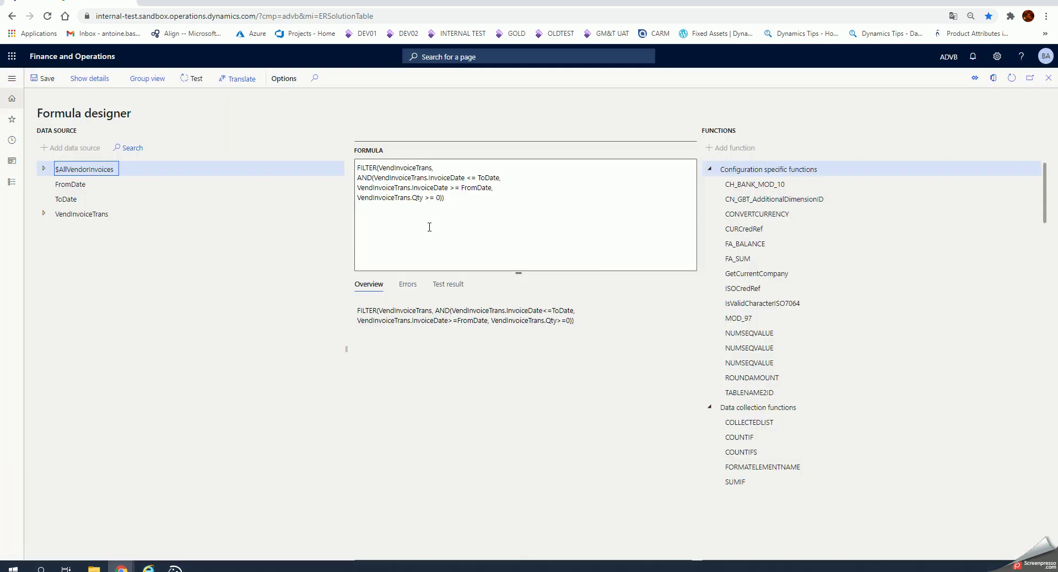
left_click_drag(383, 169, 431, 168)
left_click(430, 168)
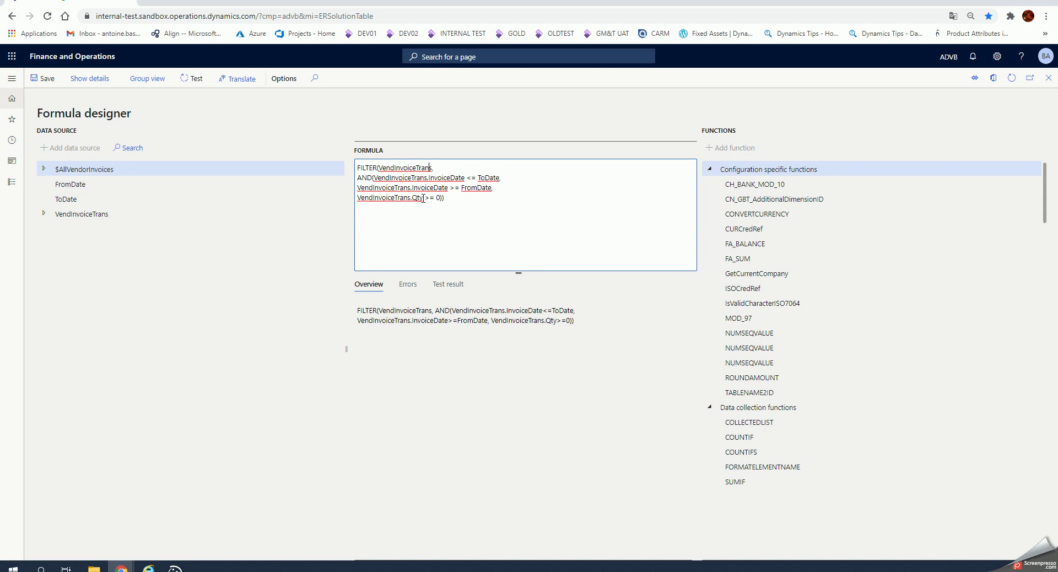
Finish reviewing the date and quantity conditions of the $AllVendorInvoices formula, and close the formula and its properties unchanged.
type(")")
left_click(446, 199)
left_click(1049, 77)
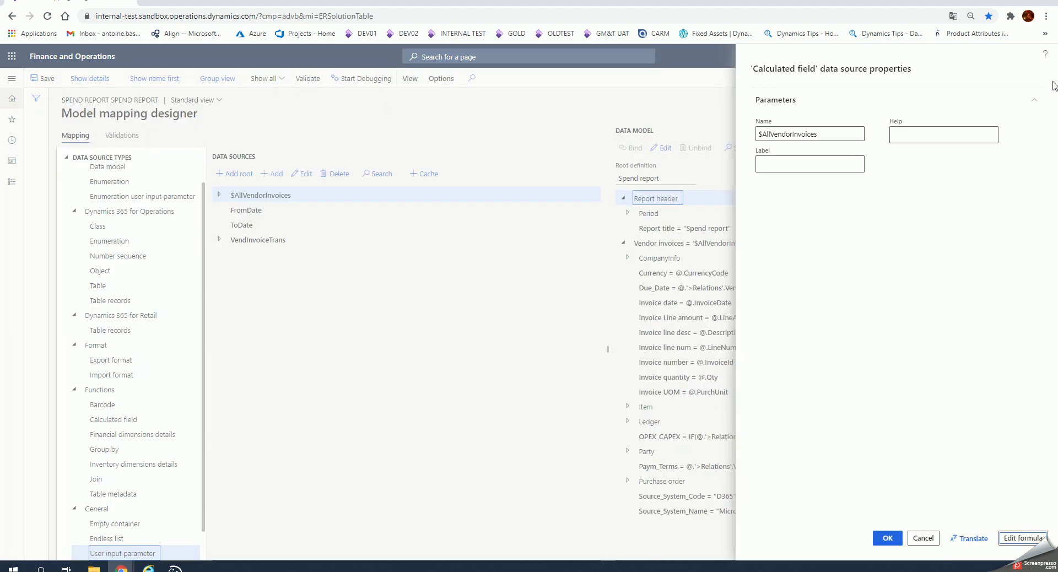
left_click(922, 540)
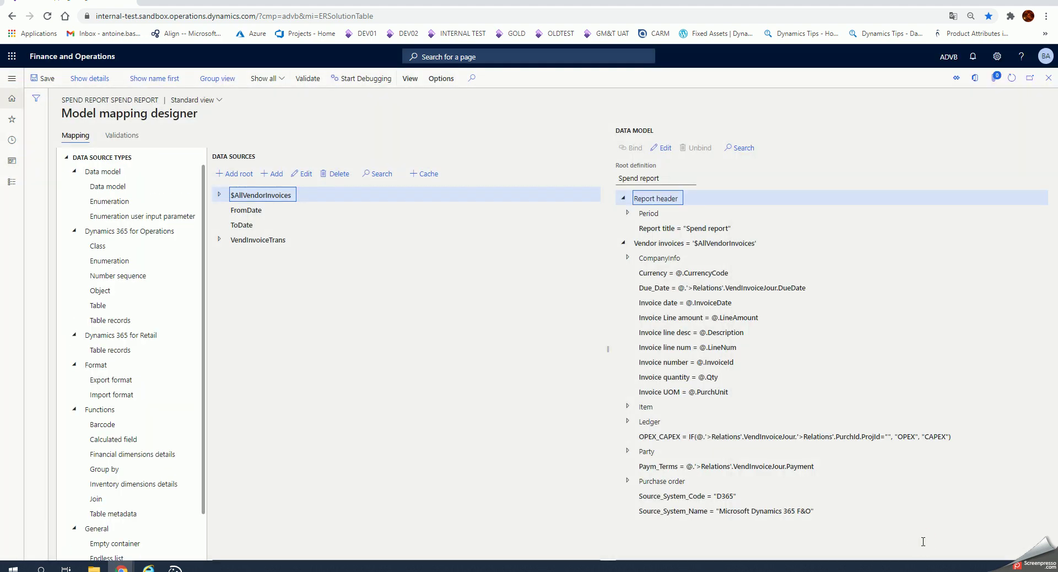
Expand $AllVendorInvoices and the data model's Ledger node, and compare the $CostCenter calculated field with the Cost center binding.
left_click(219, 196)
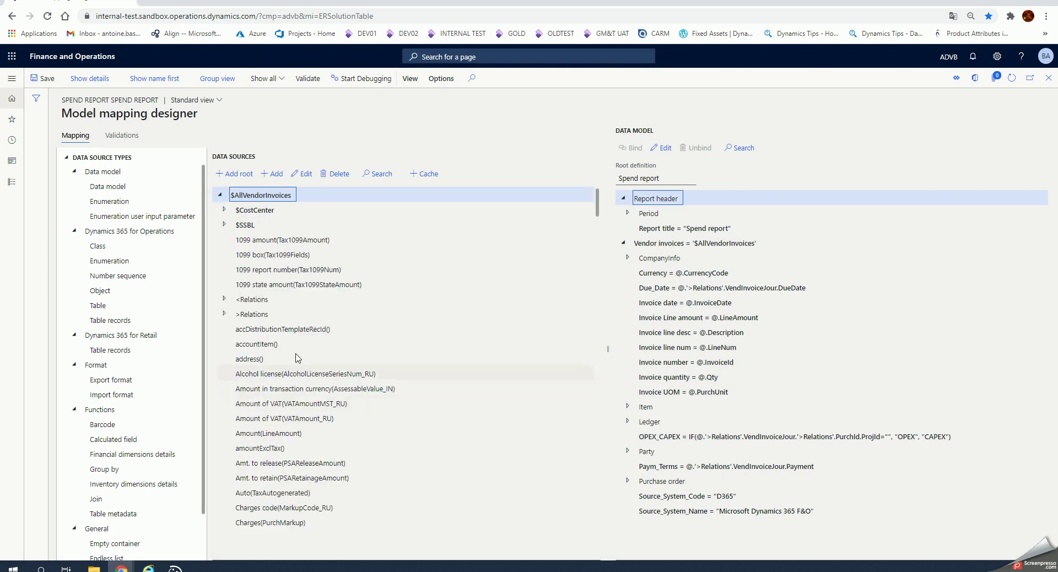
left_click(256, 209)
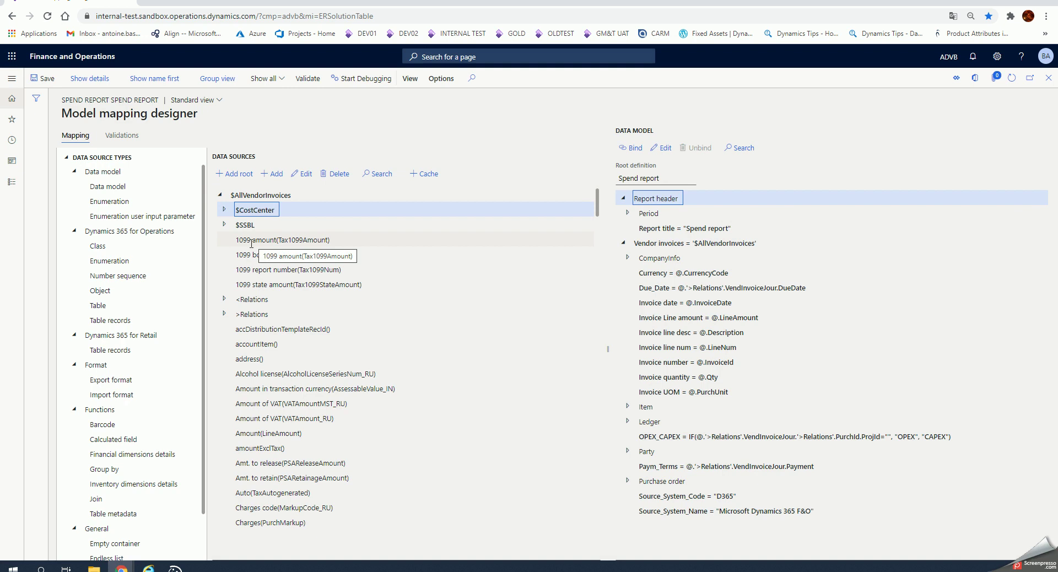
left_click(628, 422)
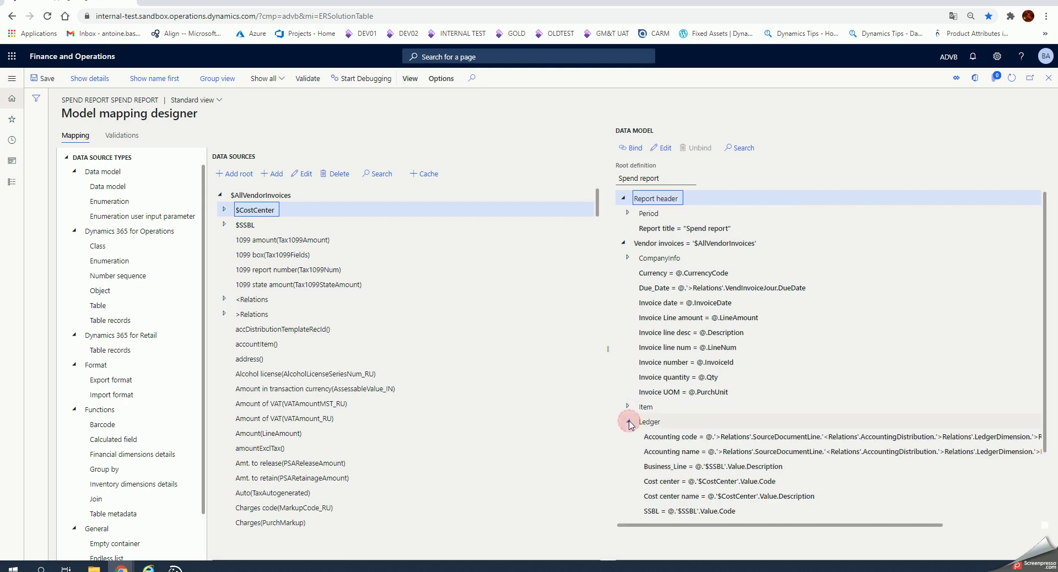
scroll(666, 378, "down", 3)
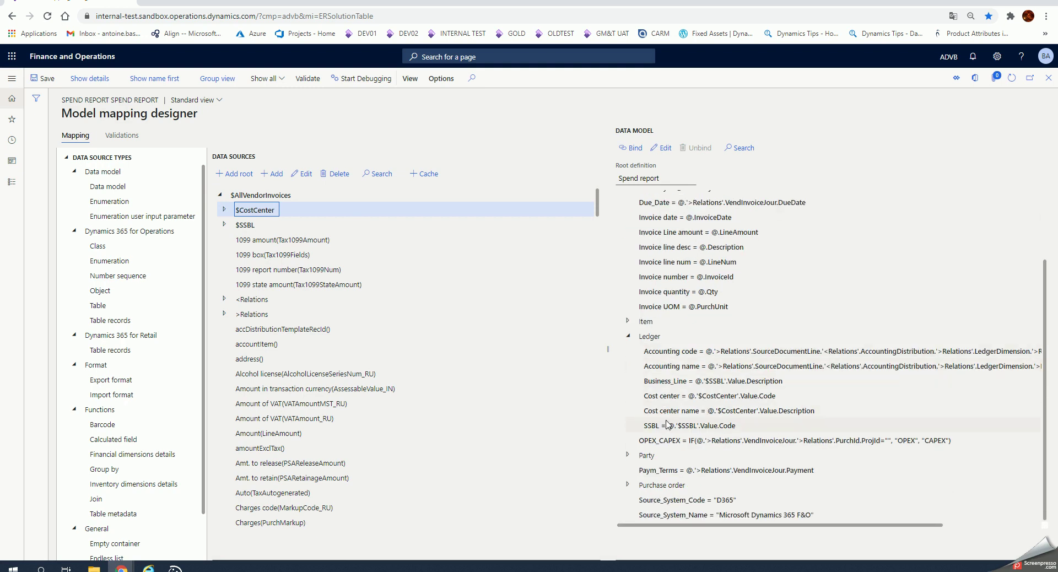
scroll(669, 402, "up", 2)
left_click(672, 448)
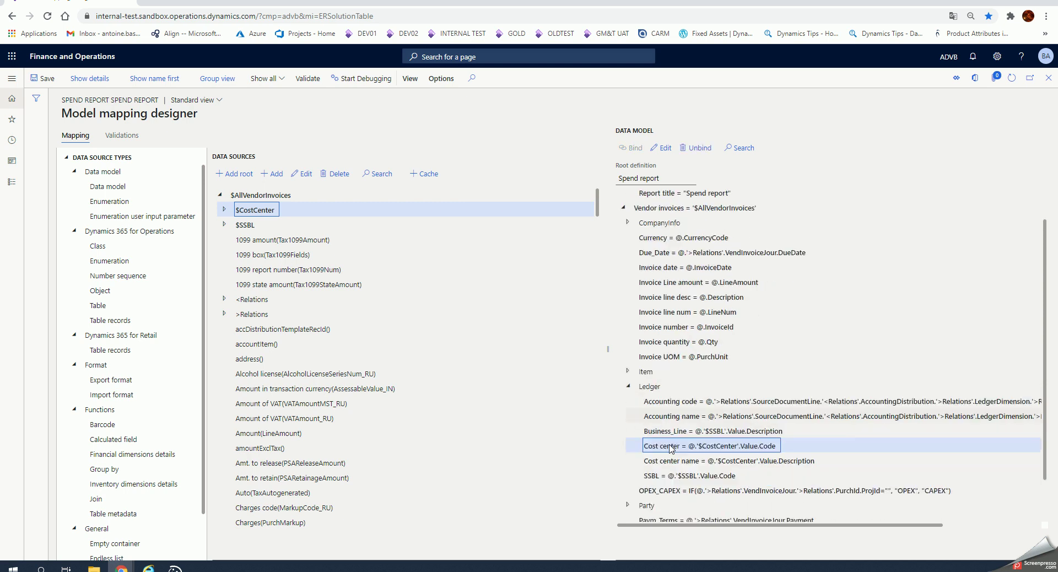
scroll(671, 447, "down", 2)
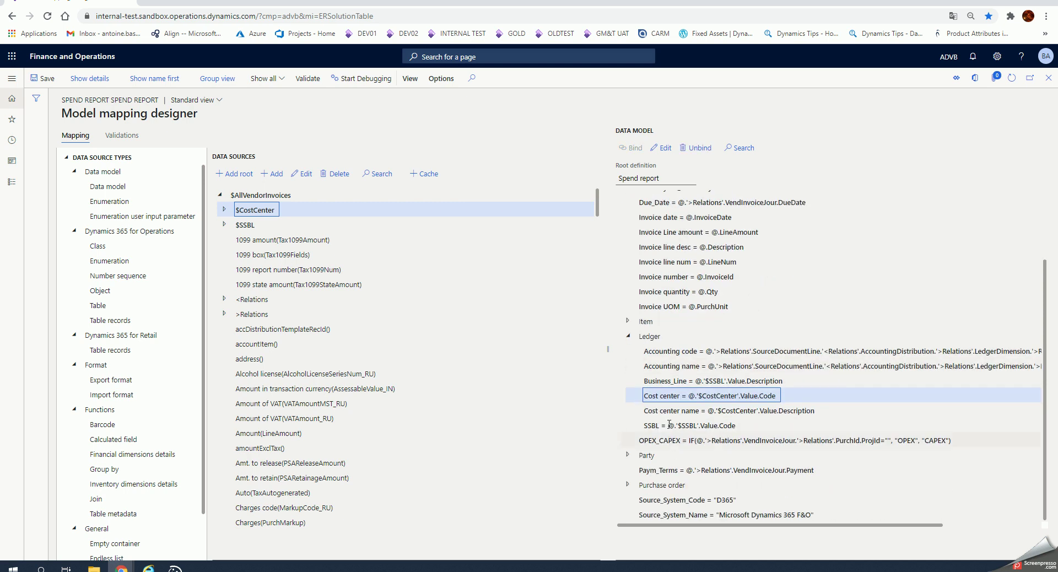
Review the Ledger bindings of Business_Line, Cost center, Cost center name, SSBL, Accounting code and Accounting name.
left_click(672, 382)
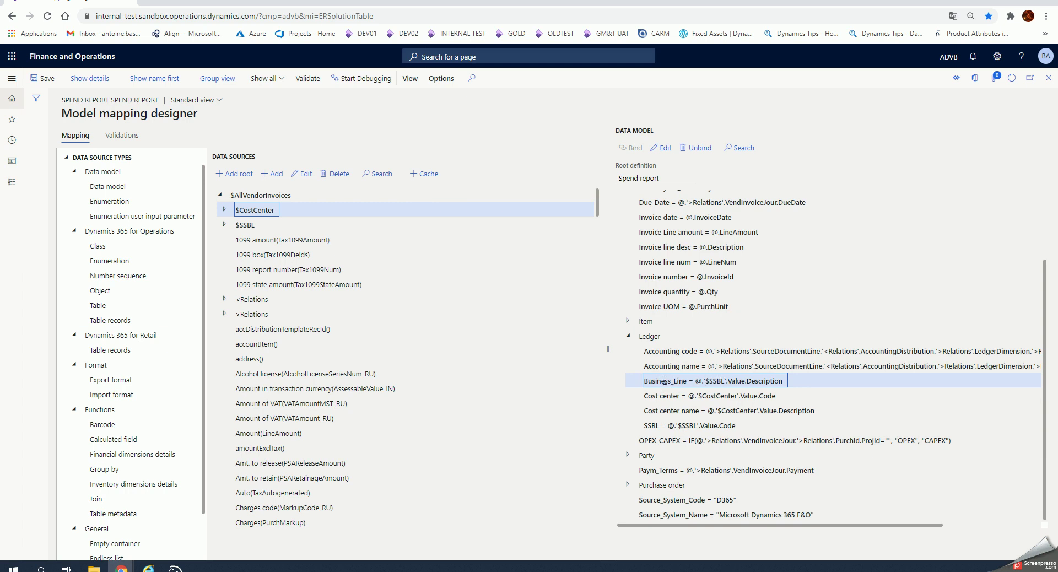
left_click(665, 397)
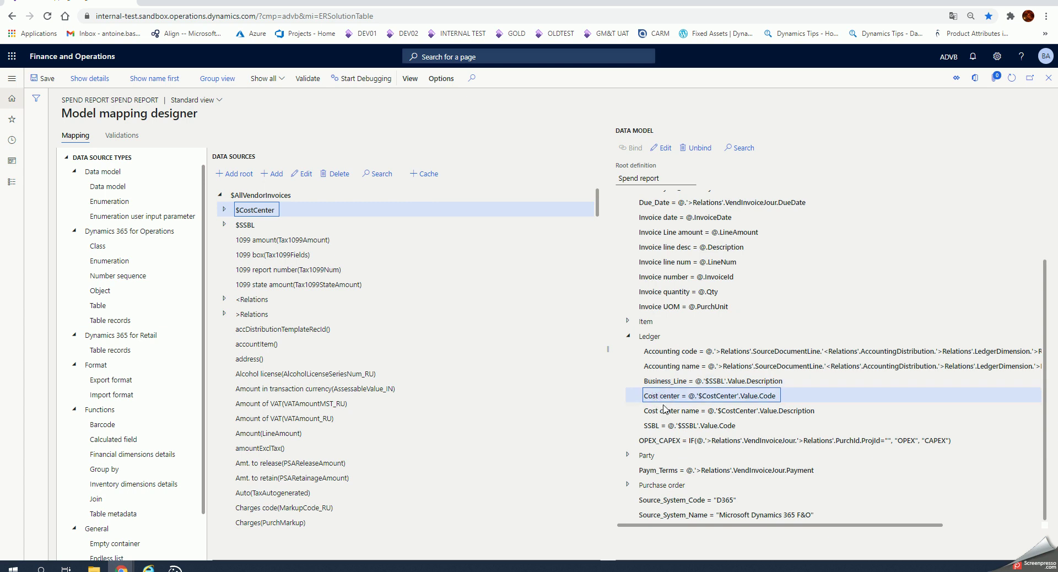
left_click(664, 409)
left_click(660, 425)
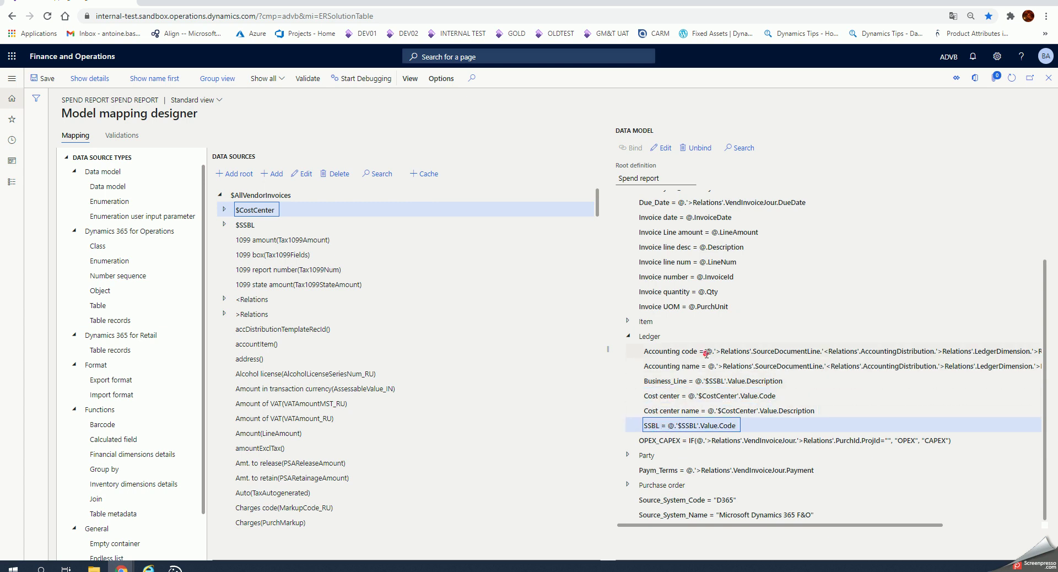
left_click(706, 353)
left_click(709, 367)
left_click(719, 353)
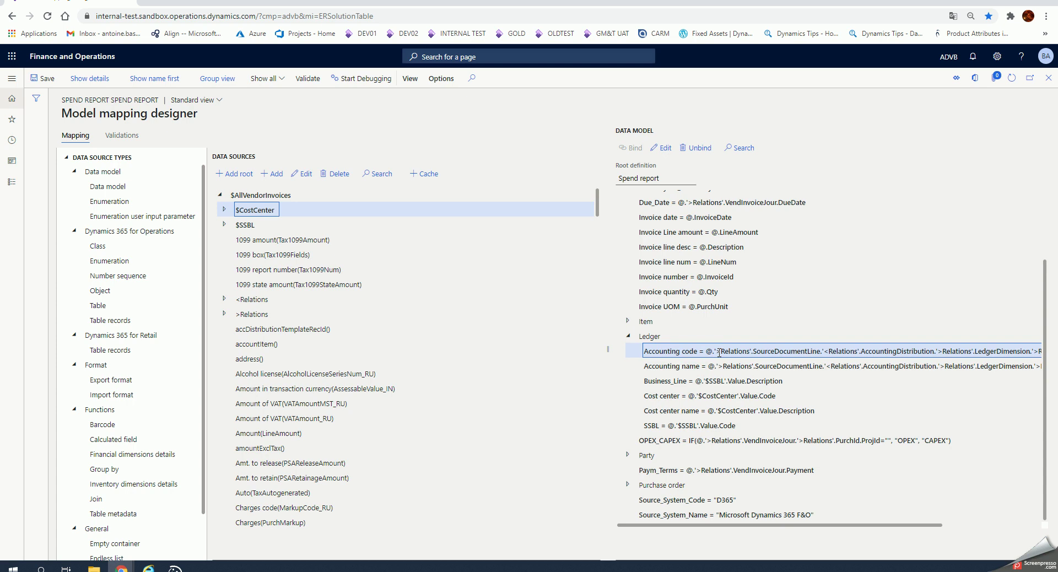
Expand the $CostCenter calculated field under $AllVendorInvoices and open its formula in the Formula designer.
left_click(224, 210)
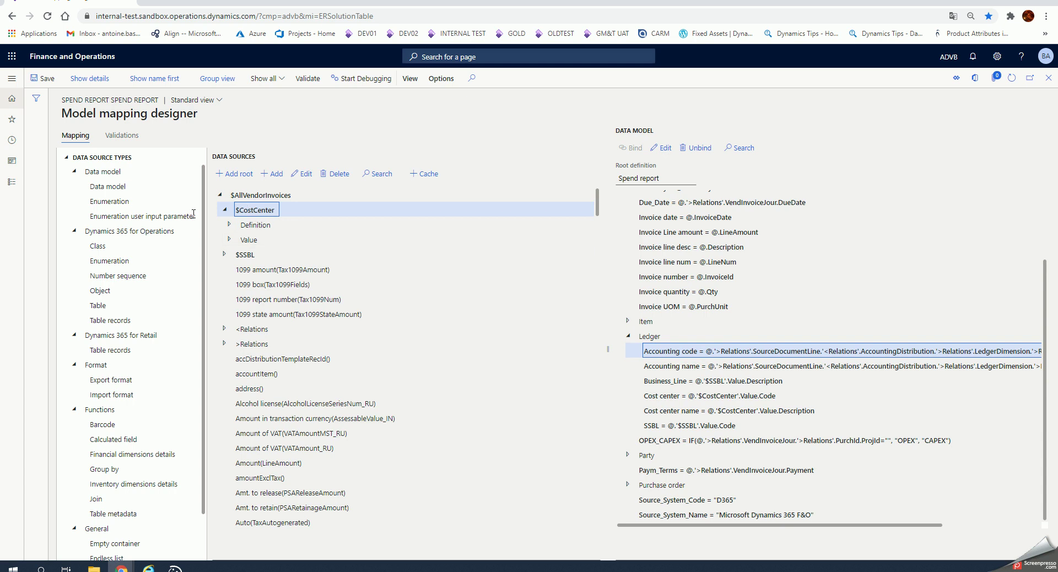
left_click(254, 199)
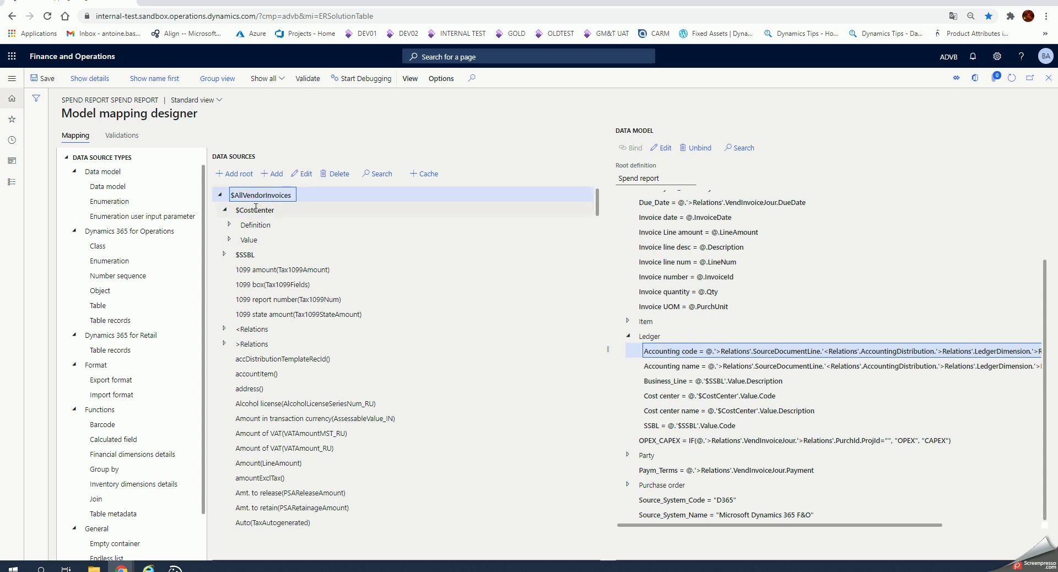
left_click(250, 212)
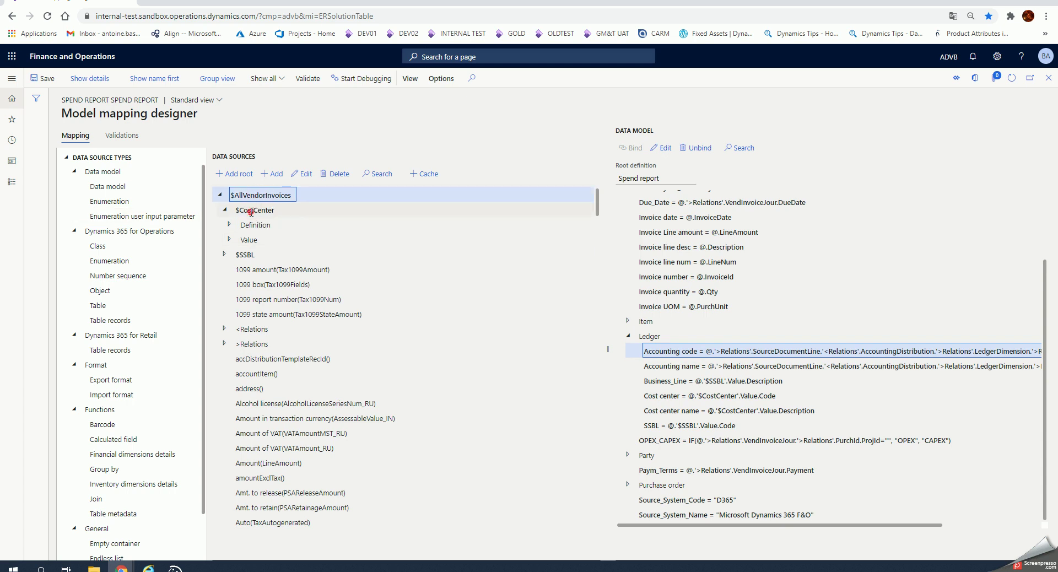
left_click(304, 176)
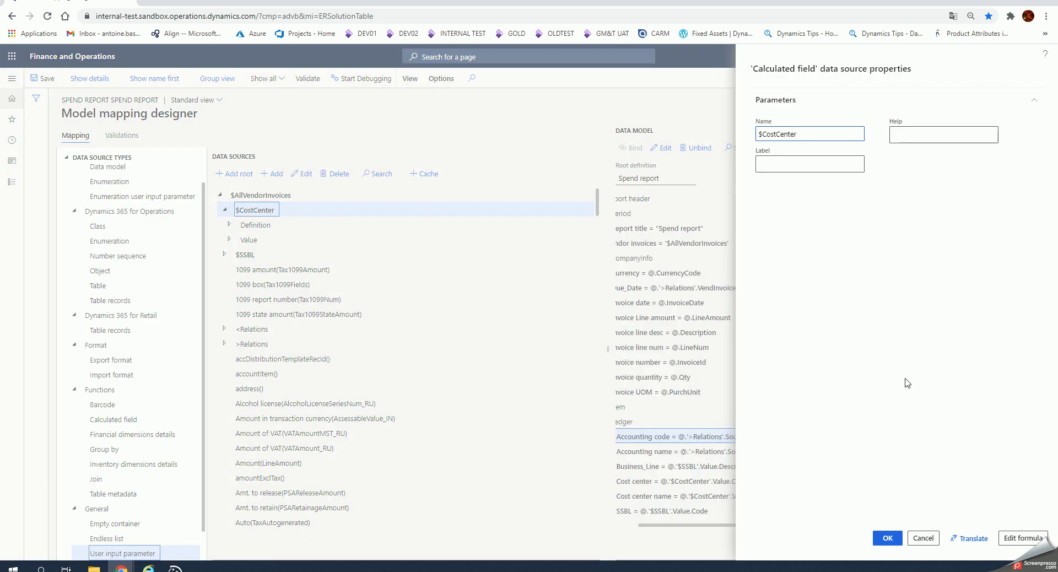
left_click(1023, 538)
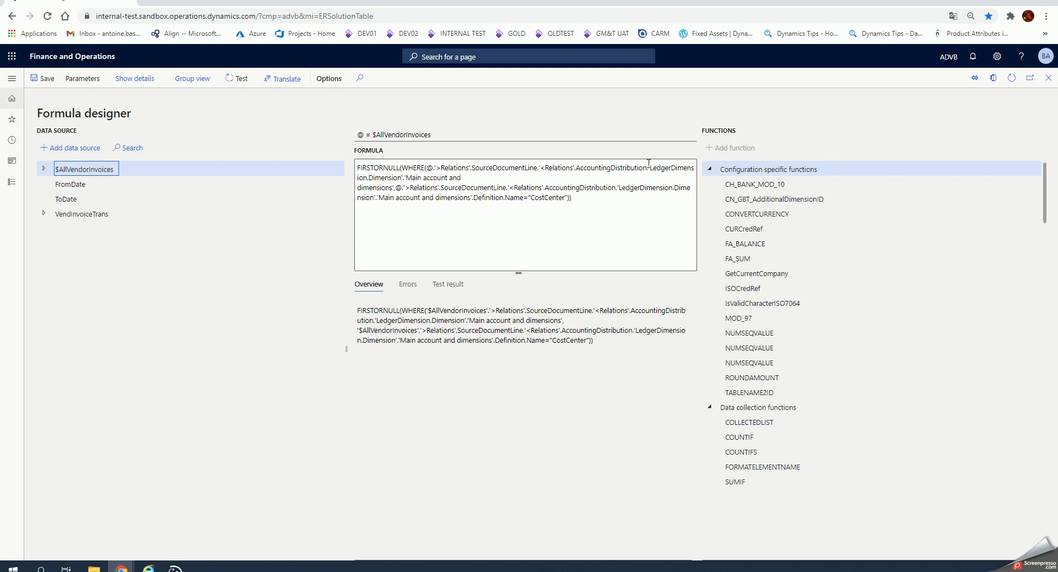
Examine the Definition.Name="CostCenter" condition in the FIRSTORNULL(WHERE()) formula, and close the formula and the $CostCenter properties unchanged.
left_click(681, 169)
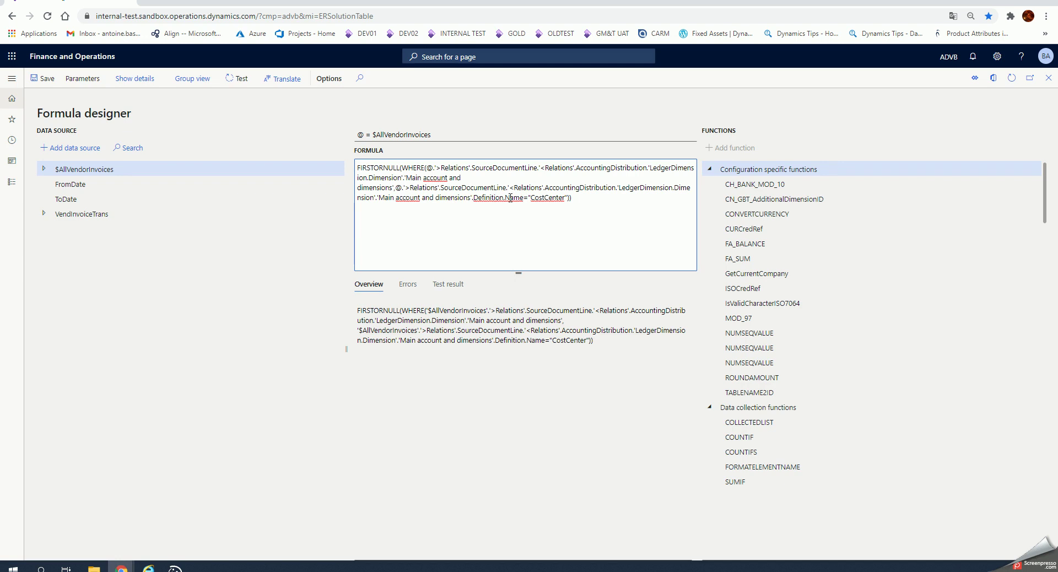
left_click_drag(584, 199, 495, 200)
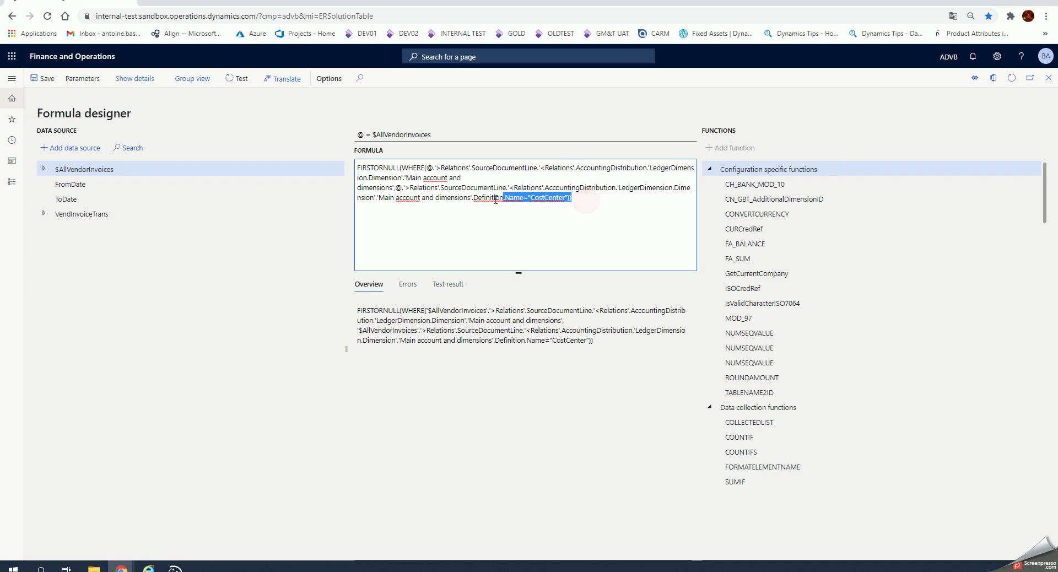
left_click(483, 200)
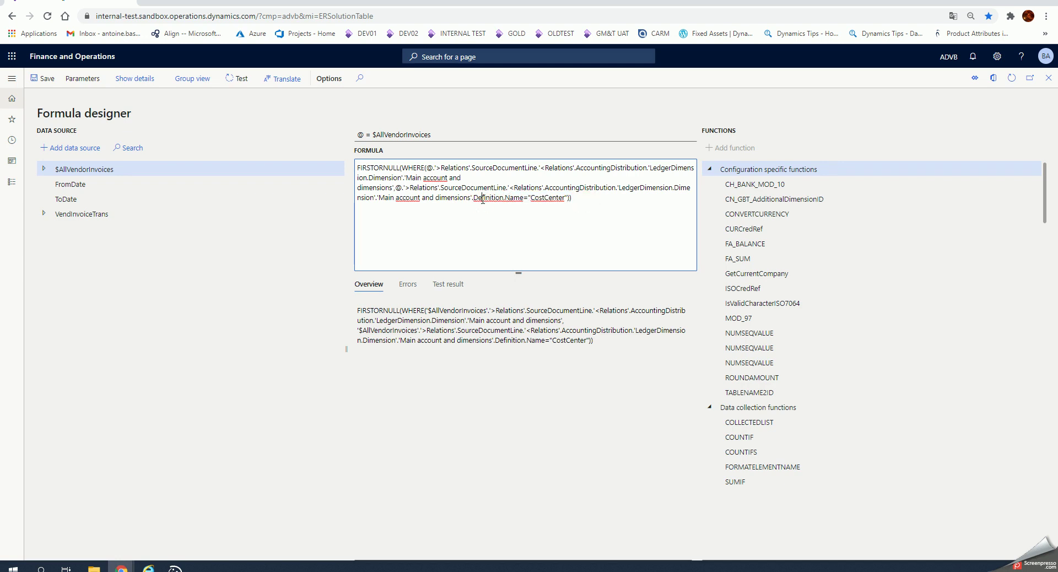
left_click_drag(505, 198, 510, 198)
left_click_drag(533, 197, 576, 198)
left_click(575, 198)
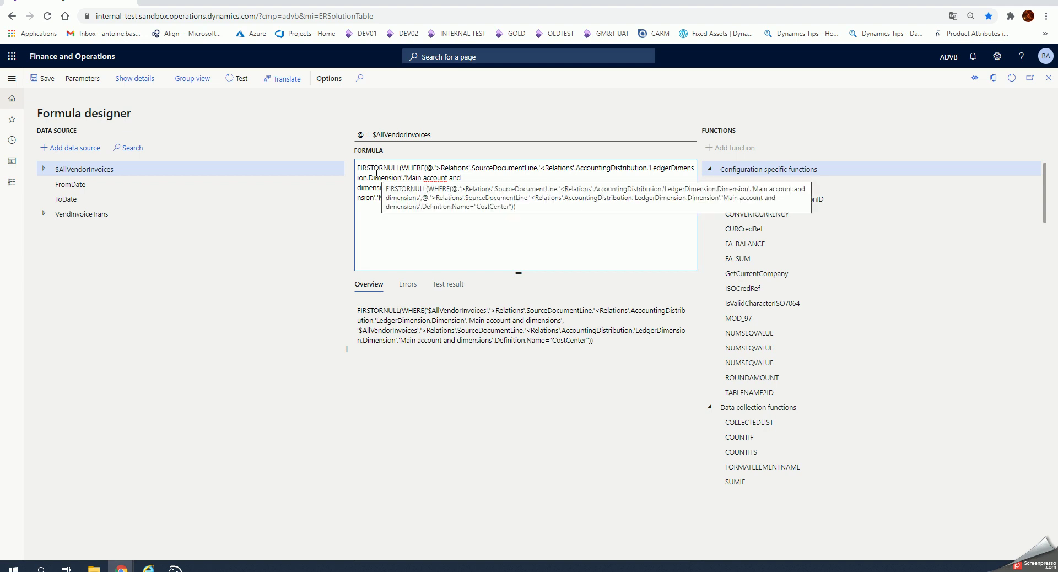
left_click(1049, 79)
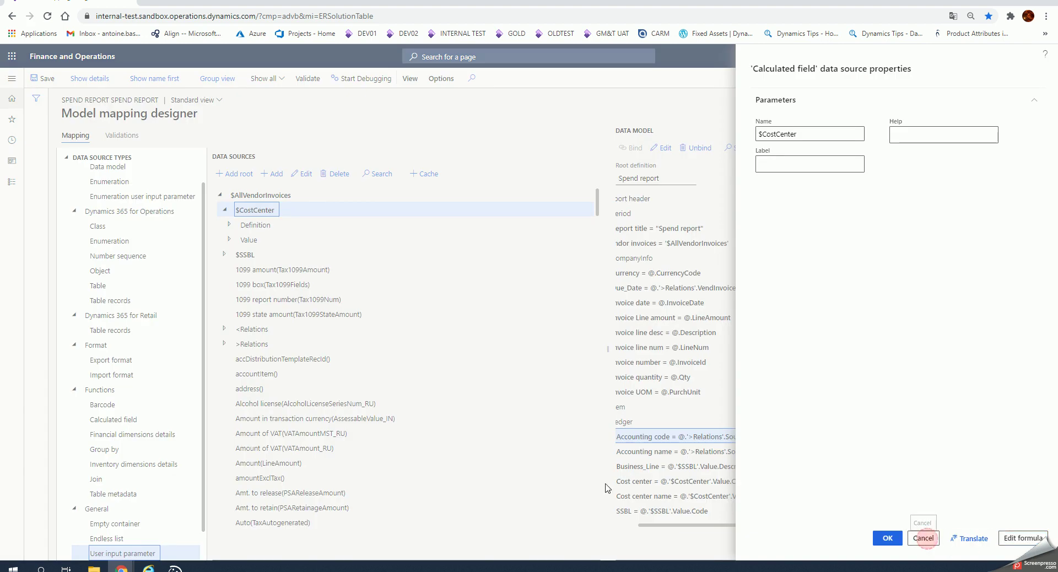
left_click(924, 539)
Collapse $CostCenter and expand Source document line(SourceDocumentLine) under the >Relations of $AllVendorInvoices.
left_click(223, 209)
left_click(224, 314)
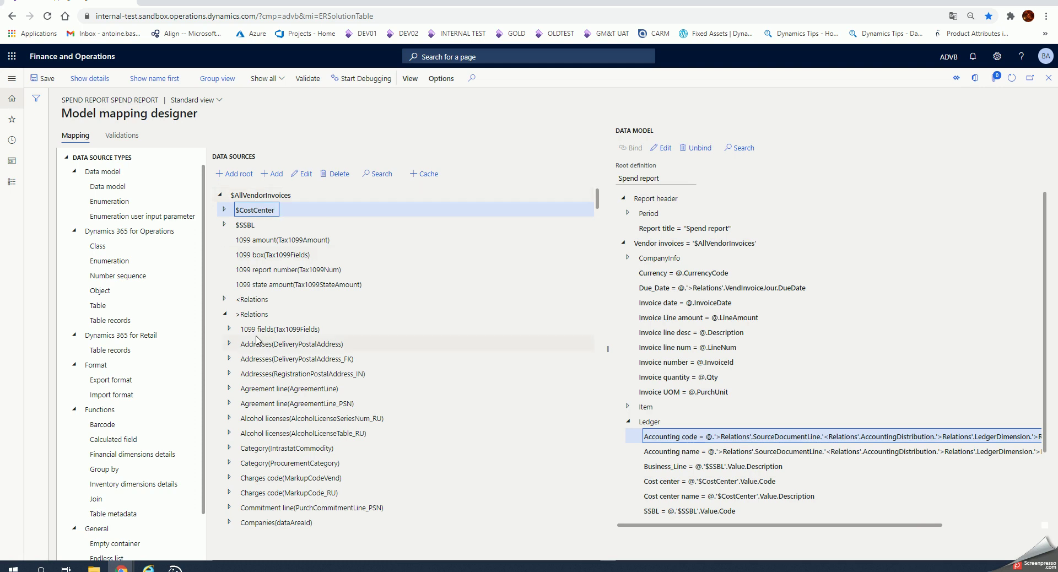
scroll(262, 356, "down", 2)
scroll(263, 356, "down", 15)
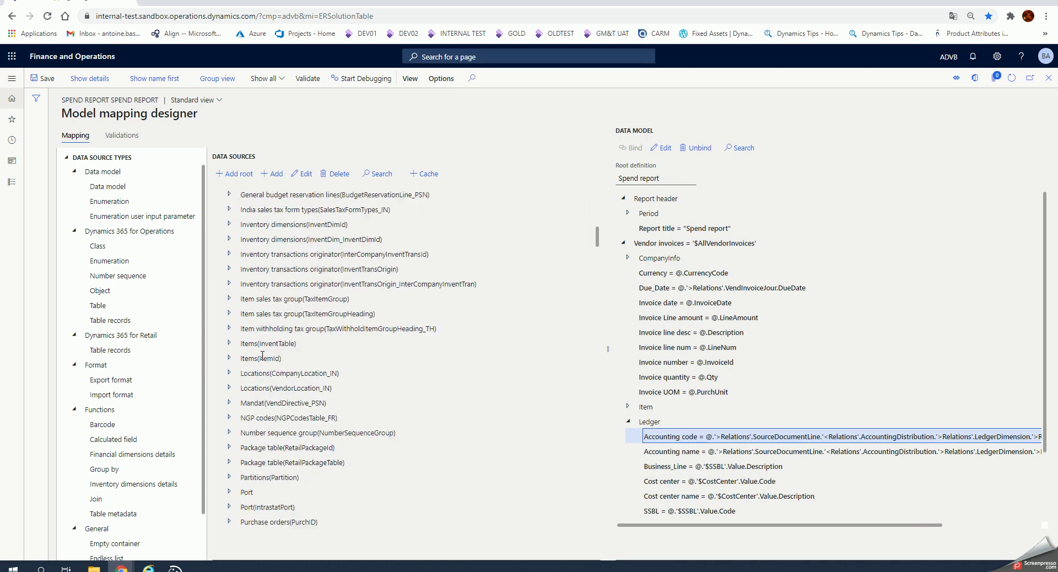
scroll(263, 356, "up", 3)
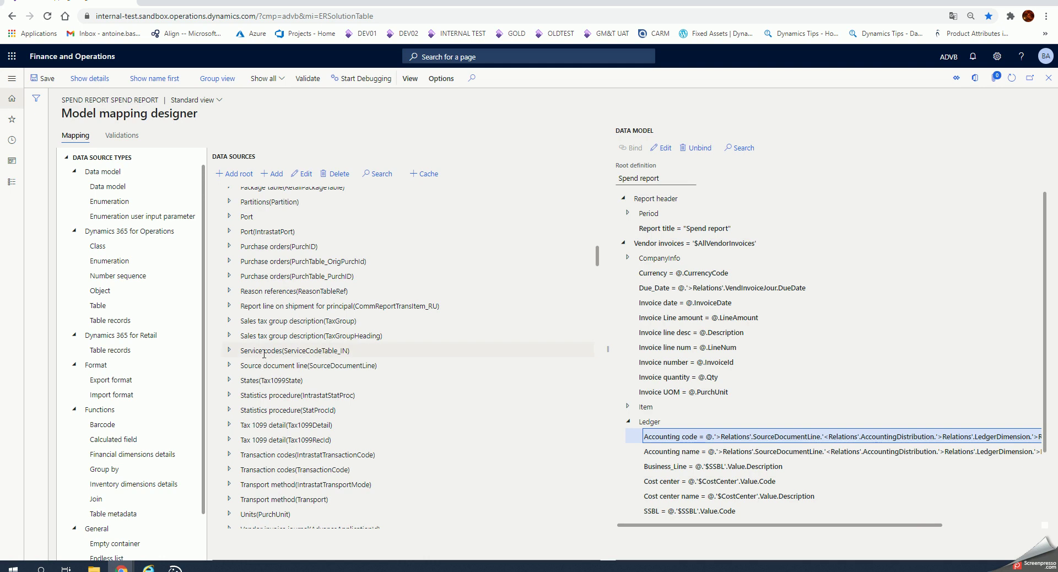
left_click(230, 365)
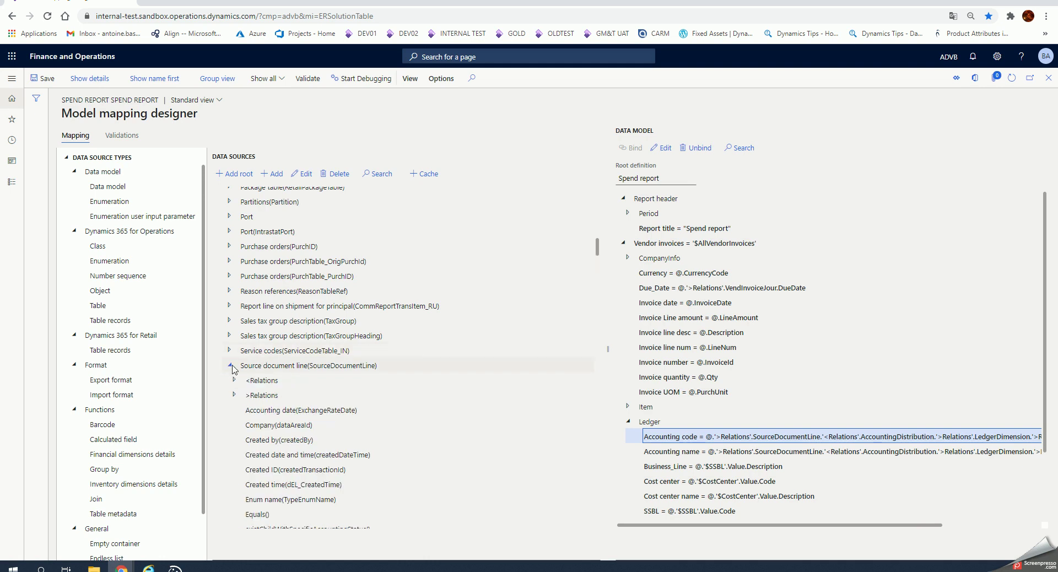
left_click(265, 456)
scroll(265, 456, "down", 2)
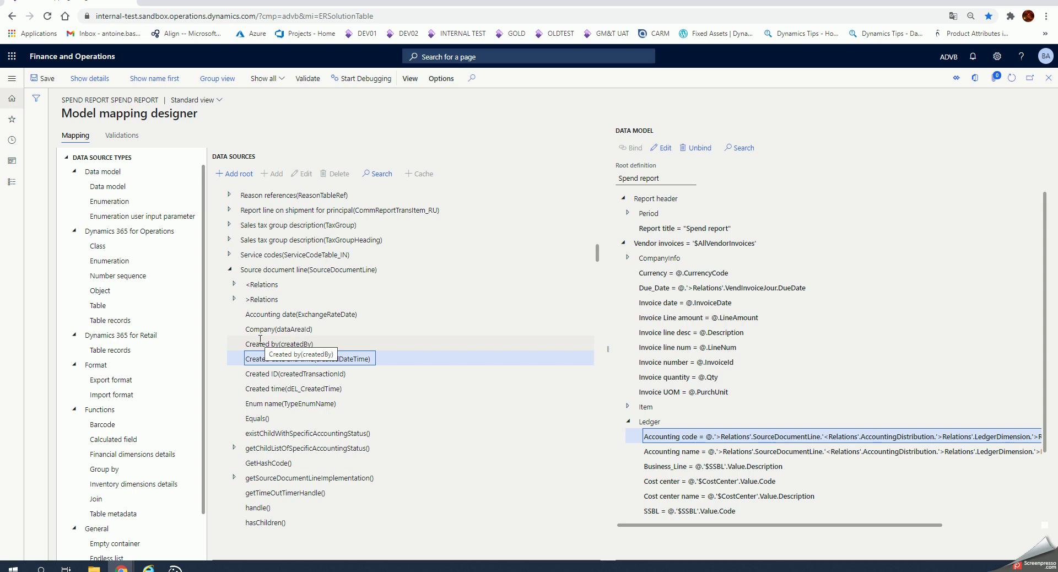
Expand the source document line's <Relations through AccountingDistribution and Ledger account.Dimension to the Definition and Value of Main account and dimensions.
left_click(235, 285)
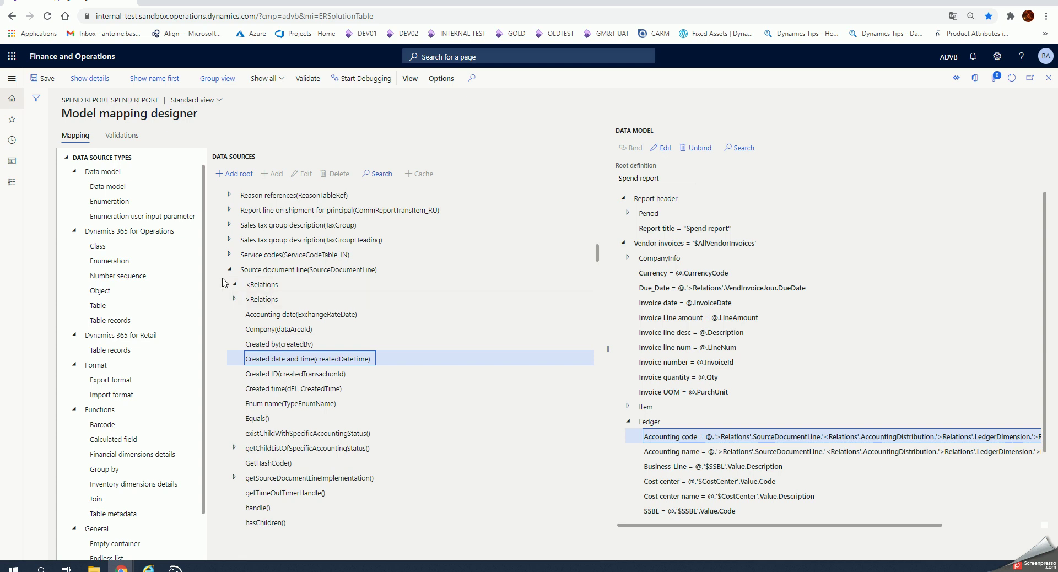
left_click(239, 314)
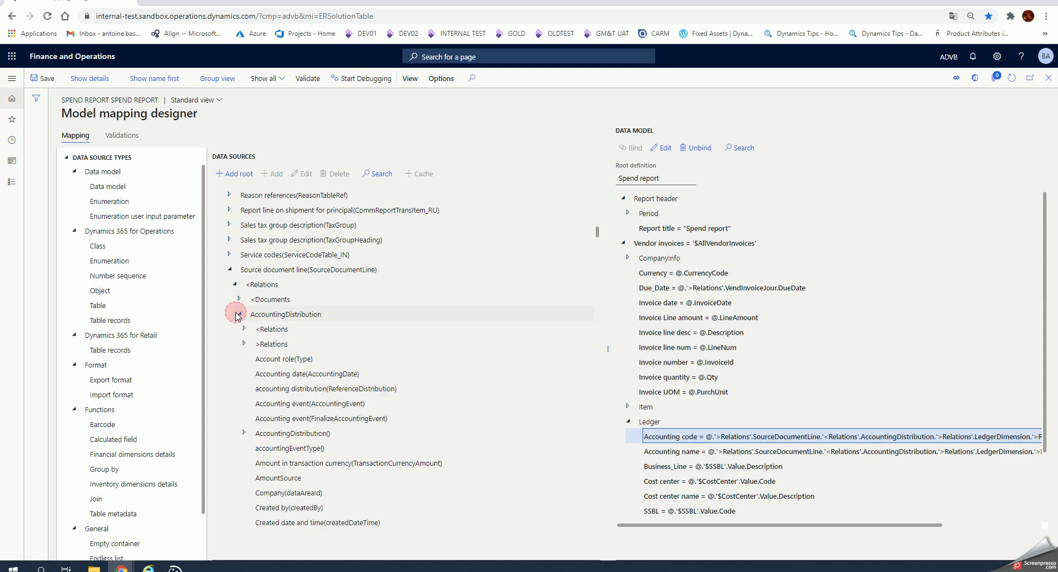
scroll(289, 389, "down", 10)
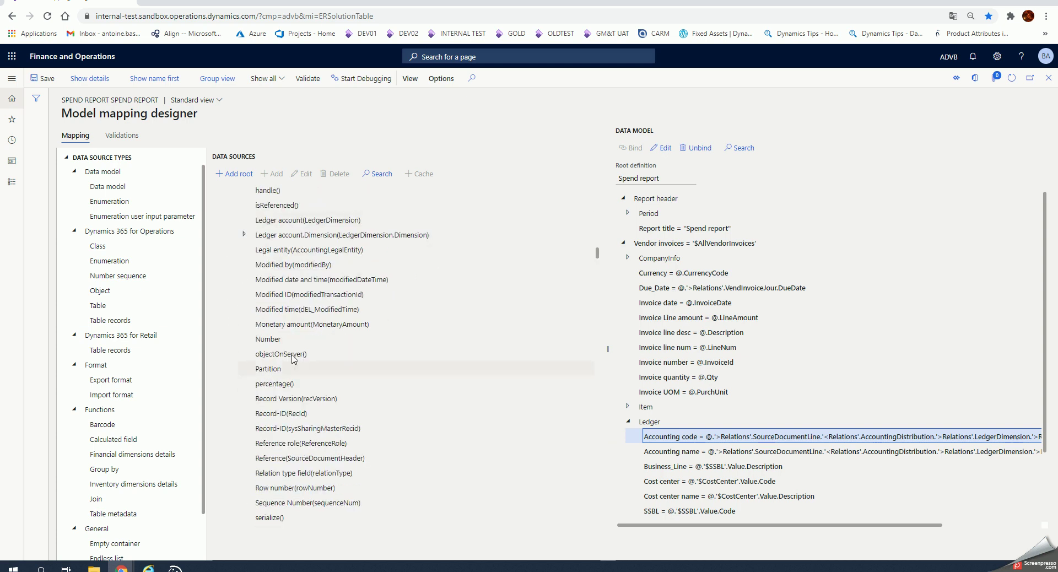
left_click(245, 235)
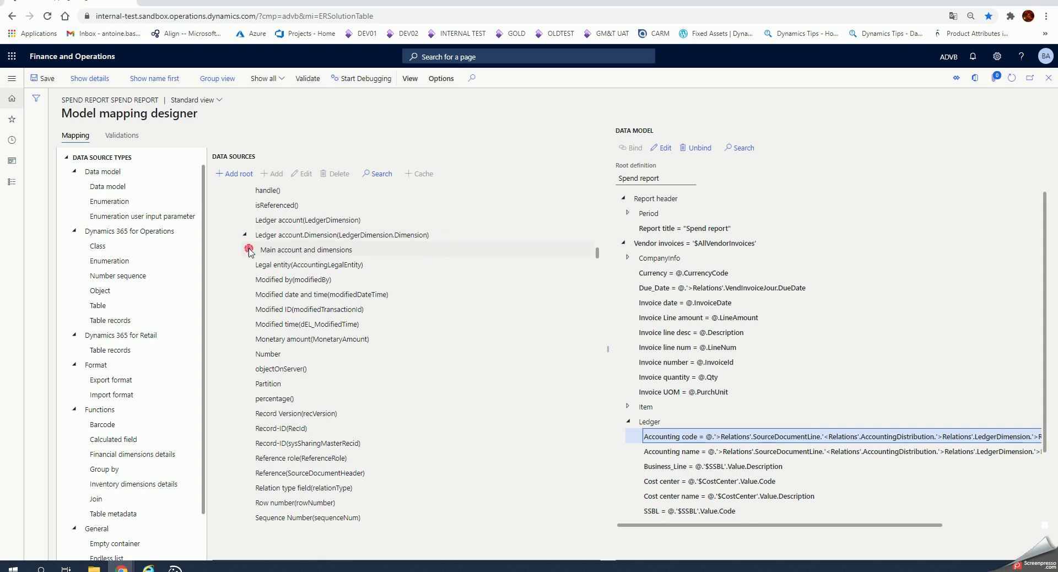
left_click(249, 250)
left_click(255, 279)
left_click(254, 265)
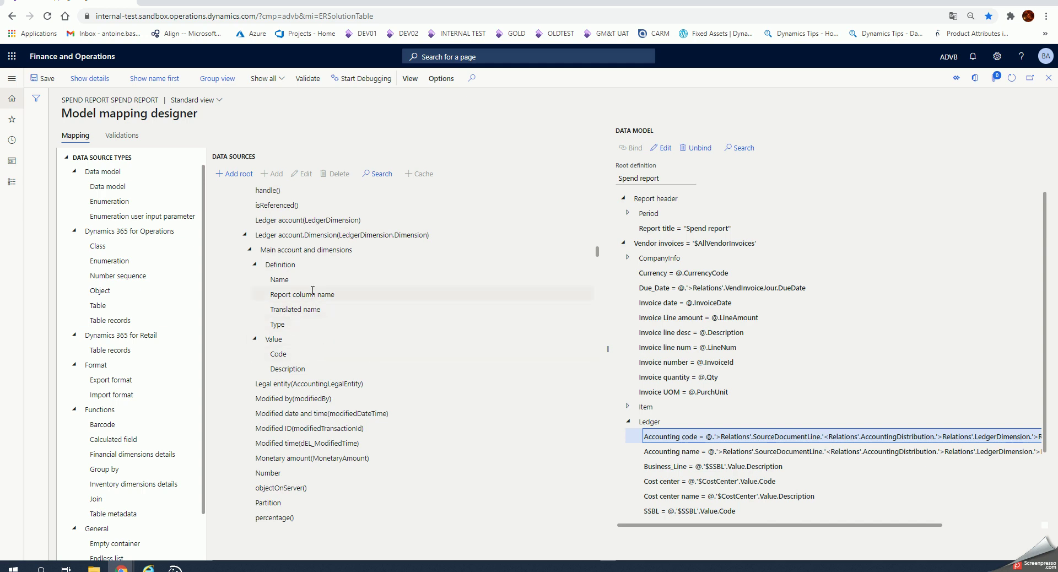
Examine Ledger account.Dimension and its Definition Name field, and return to the start of the >Relations list.
left_click(308, 236)
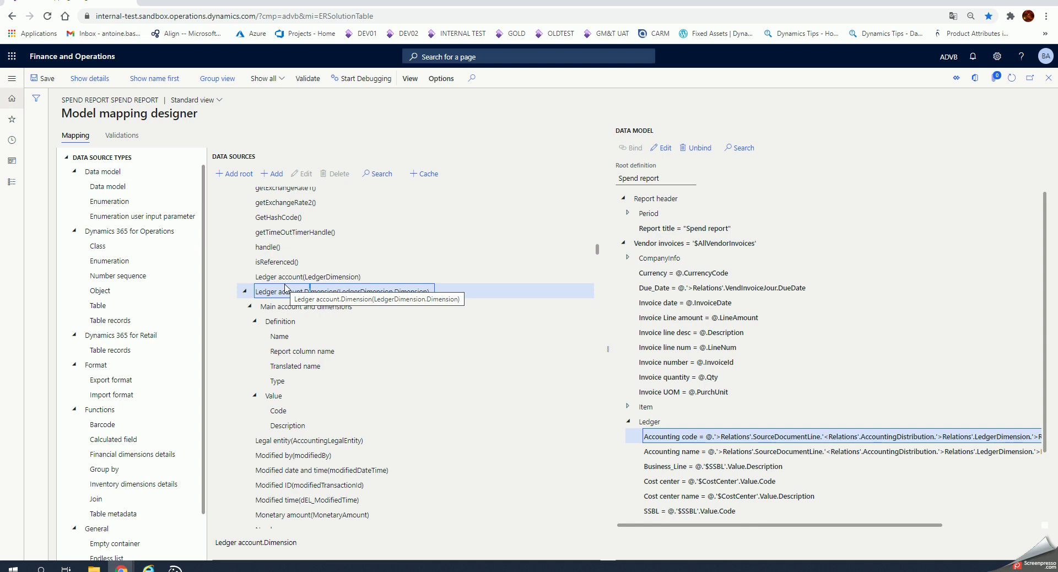
left_click(283, 339)
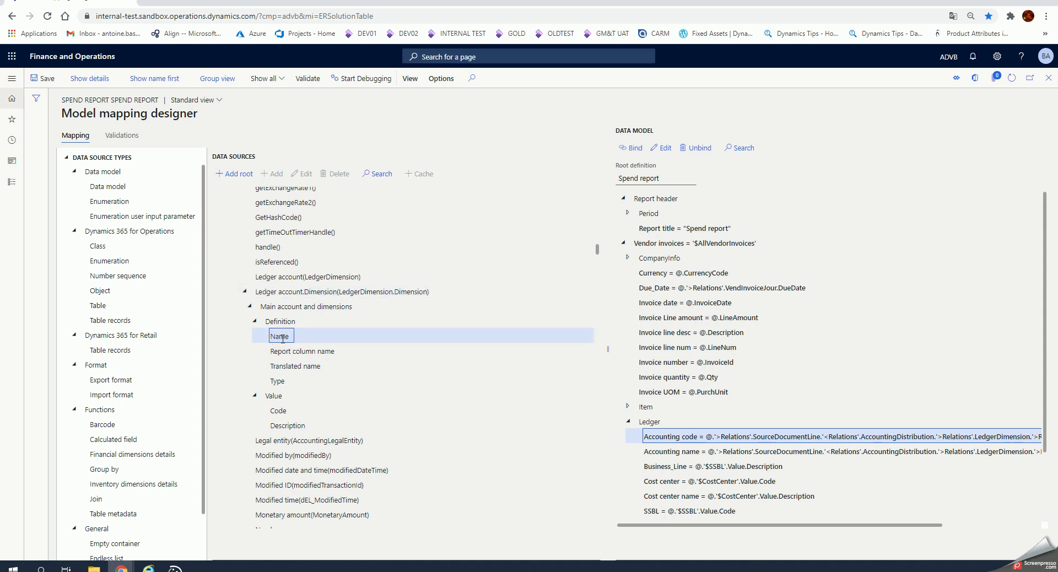
scroll(283, 338, "up", 10)
scroll(283, 339, "up", 15)
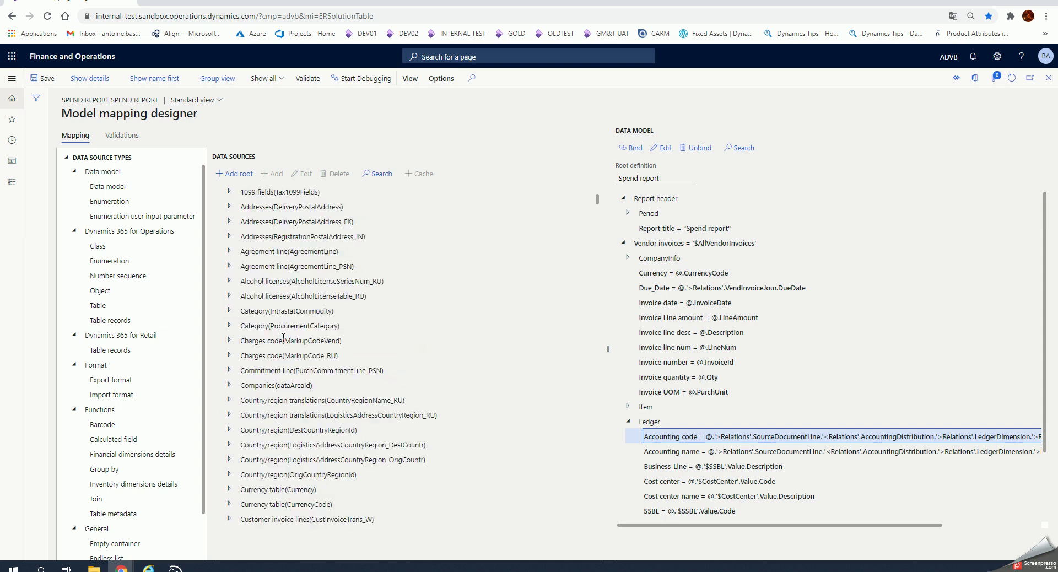
Expand the $SSBL calculated field under $AllVendorInvoices and open its formula.
left_click(251, 226)
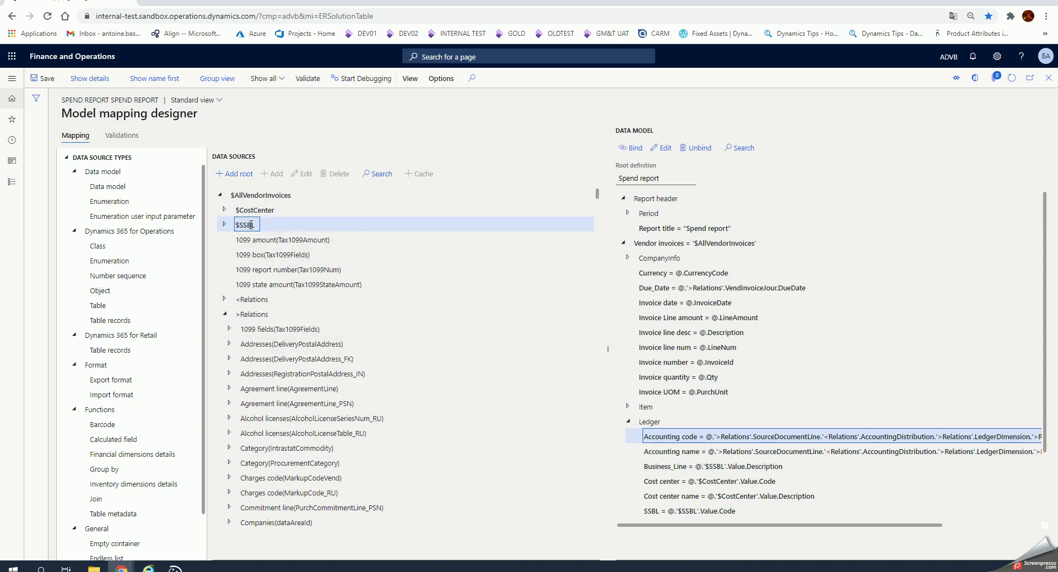
left_click(224, 224)
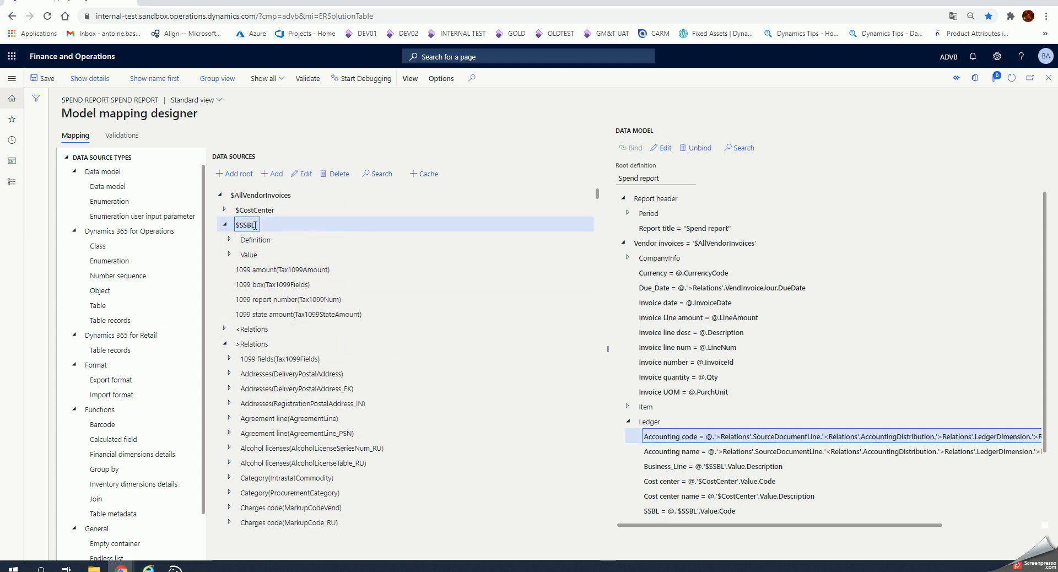
left_click(304, 174)
left_click(1016, 543)
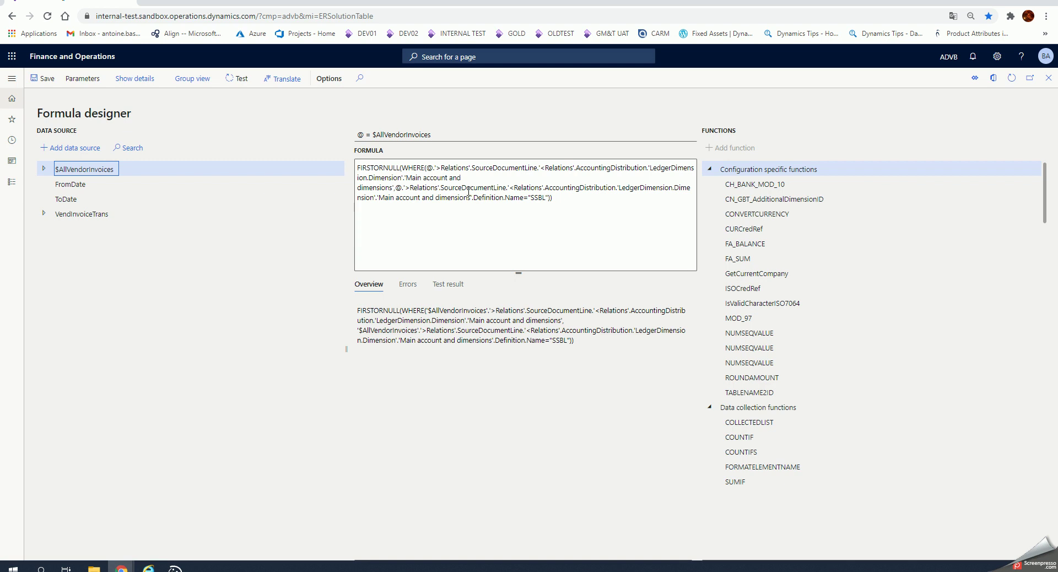
Examine the Definition.Name="SSBL" condition in the FIRSTORNULL(WHERE()) formula, and close the formula and the $SSBL properties unchanged.
left_click_drag(441, 201, 556, 198)
left_click(494, 201)
left_click(555, 198)
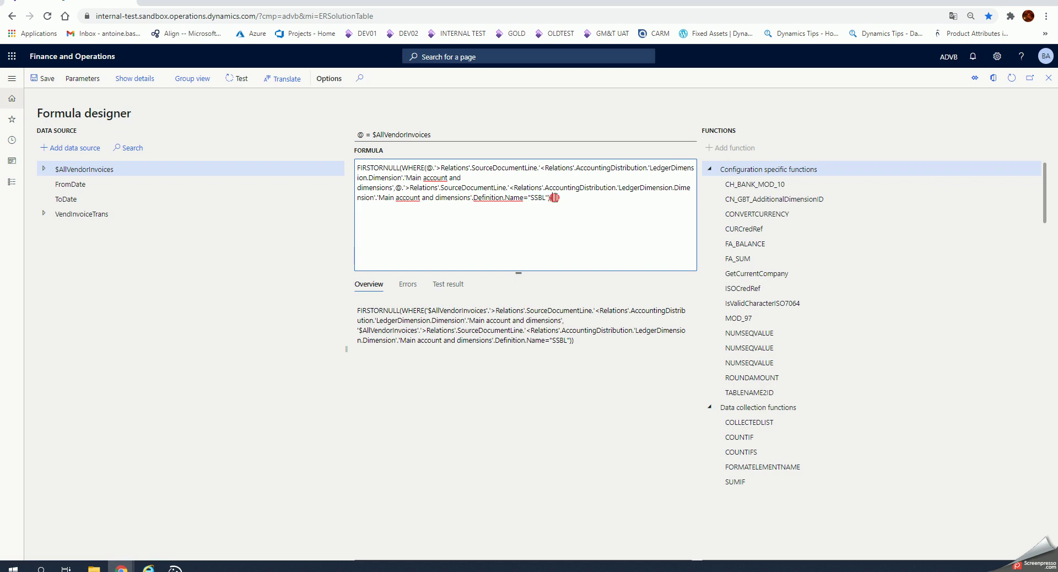
left_click(1048, 80)
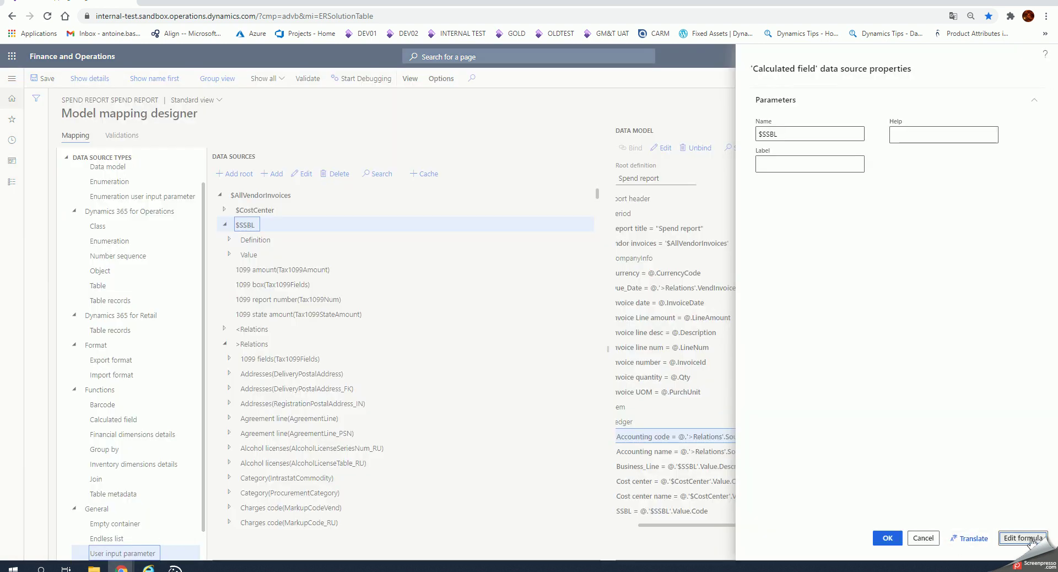
left_click(924, 538)
left_click(676, 525)
Collapse the >Relations of $AllVendorInvoices and look through the table's own fields and methods.
left_click(218, 196)
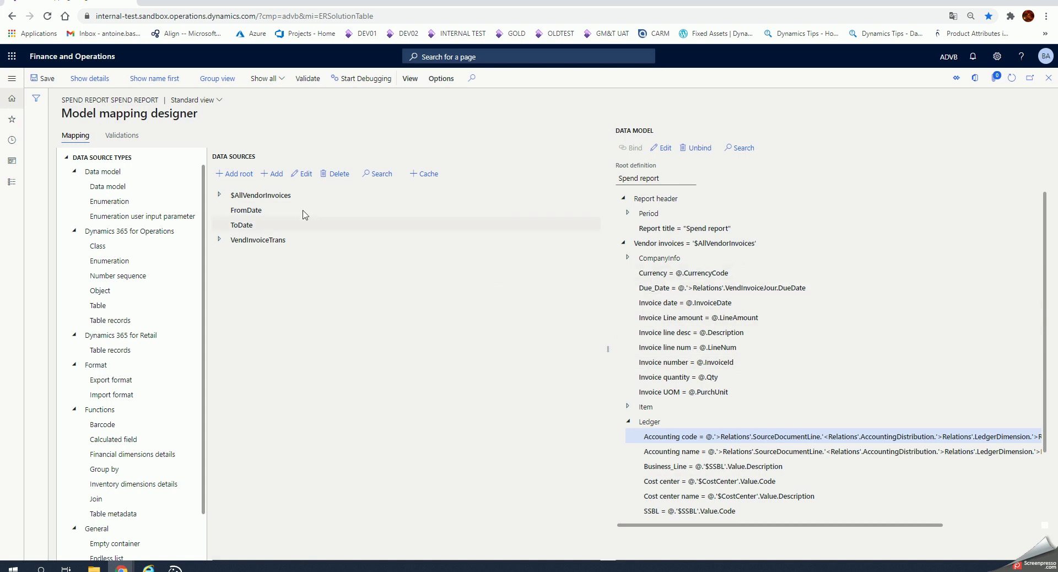
left_click(219, 195)
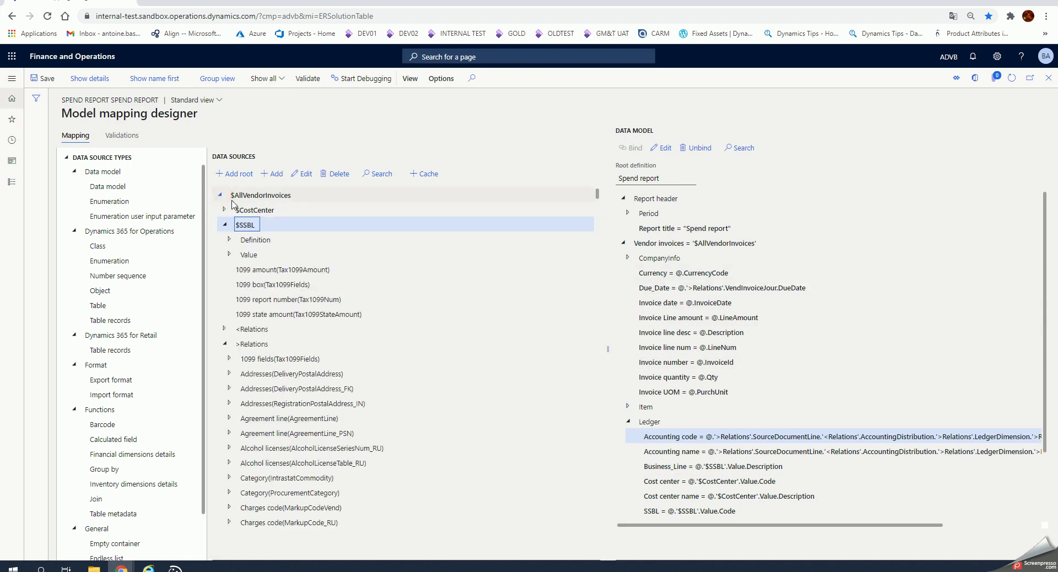
left_click(225, 344)
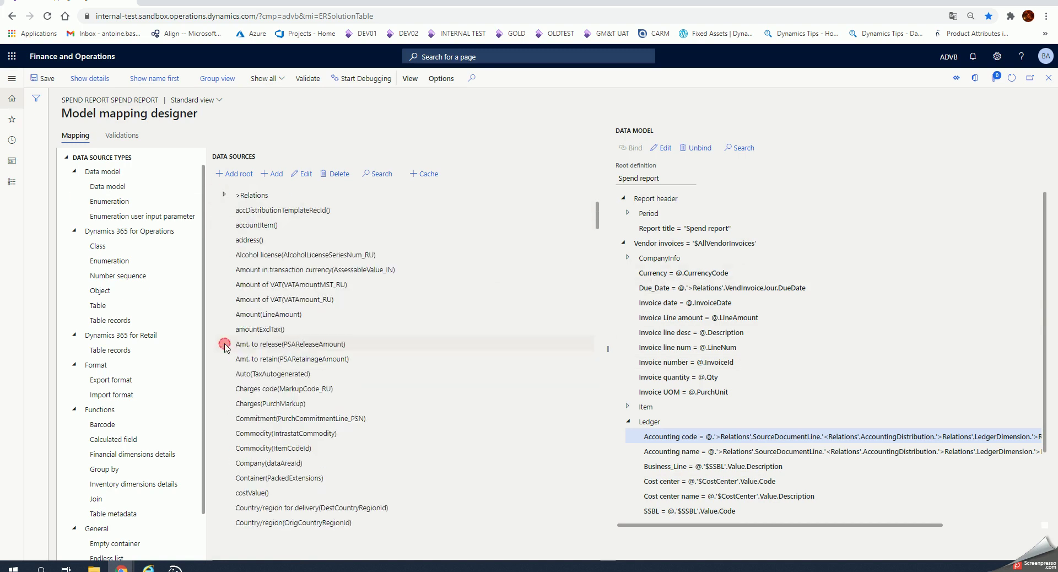
left_click(252, 405)
scroll(253, 411, "down", 3)
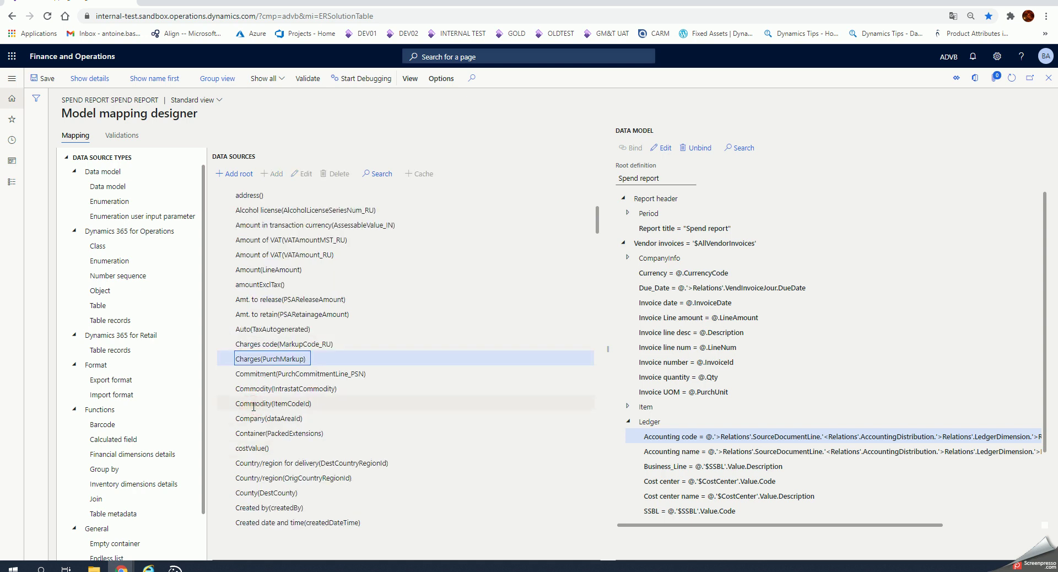
scroll(252, 410, "down", 1)
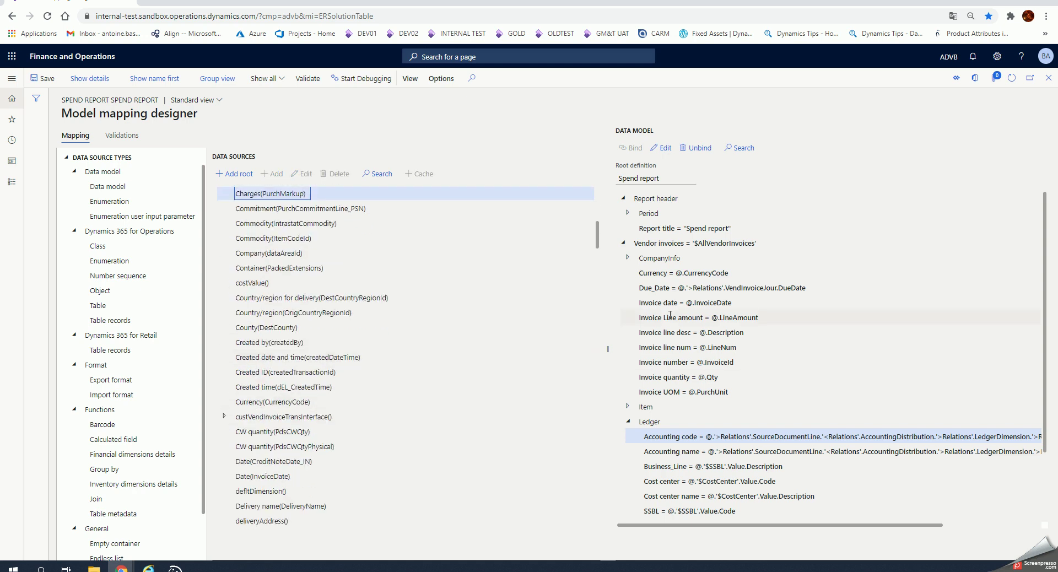
Unbind the data model's Currency field and bind it again to the Currency(CurrencyCode) field of $AllVendorInvoices.
left_click(663, 273)
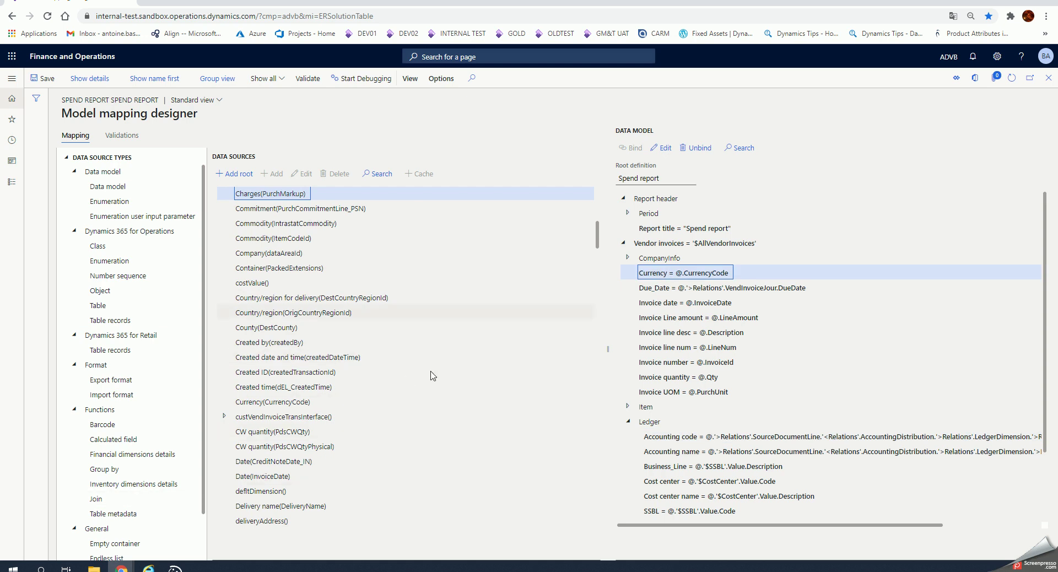
scroll(263, 383, "down", 3)
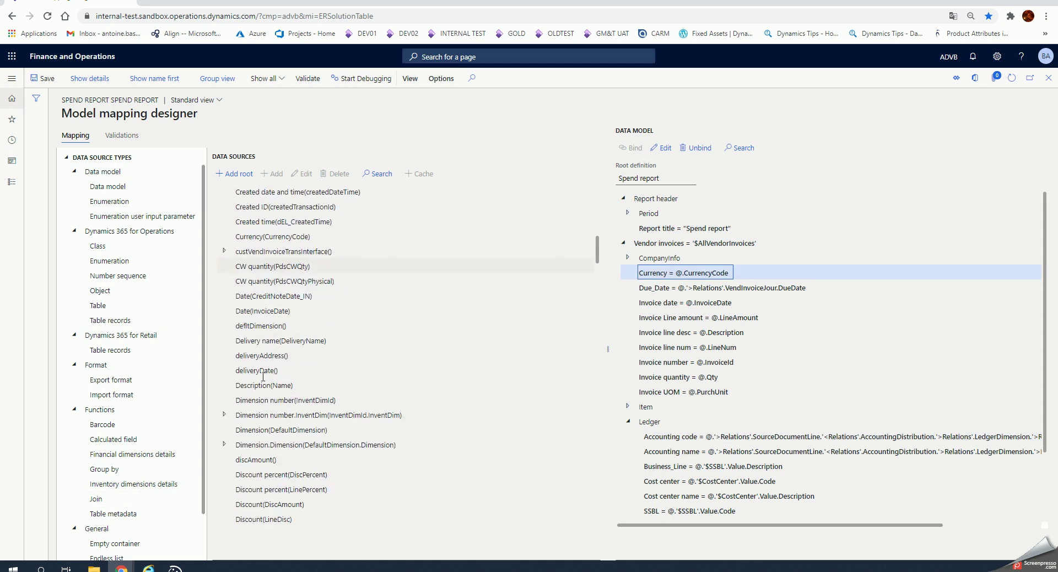
scroll(260, 312, "up", 2)
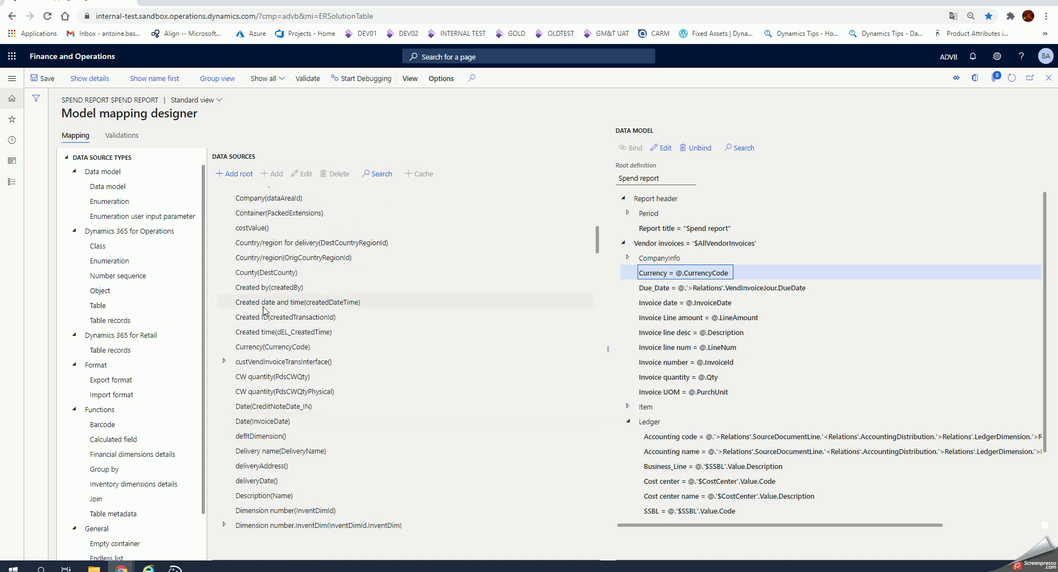
left_click(259, 344)
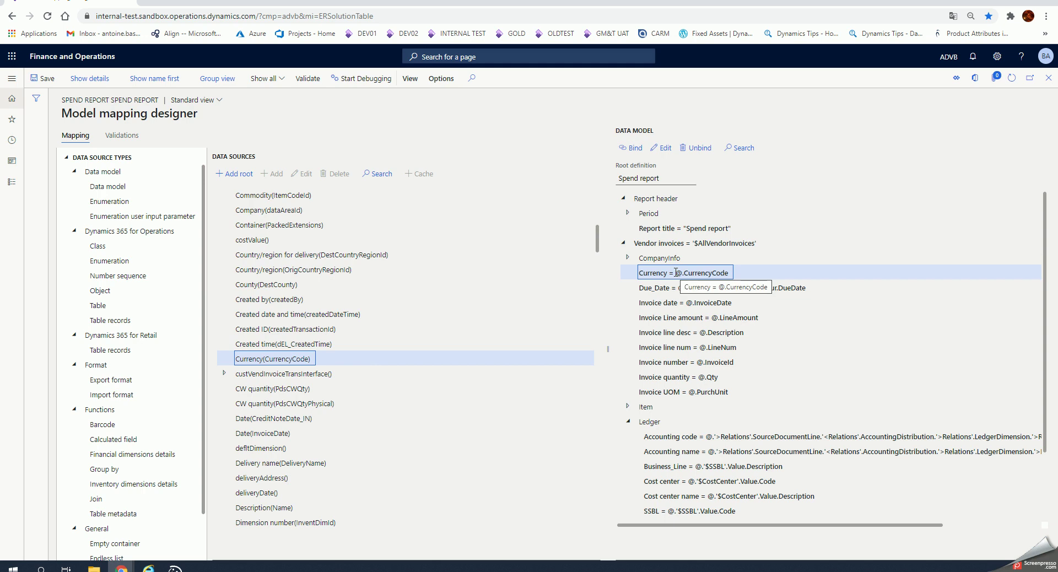
left_click(698, 148)
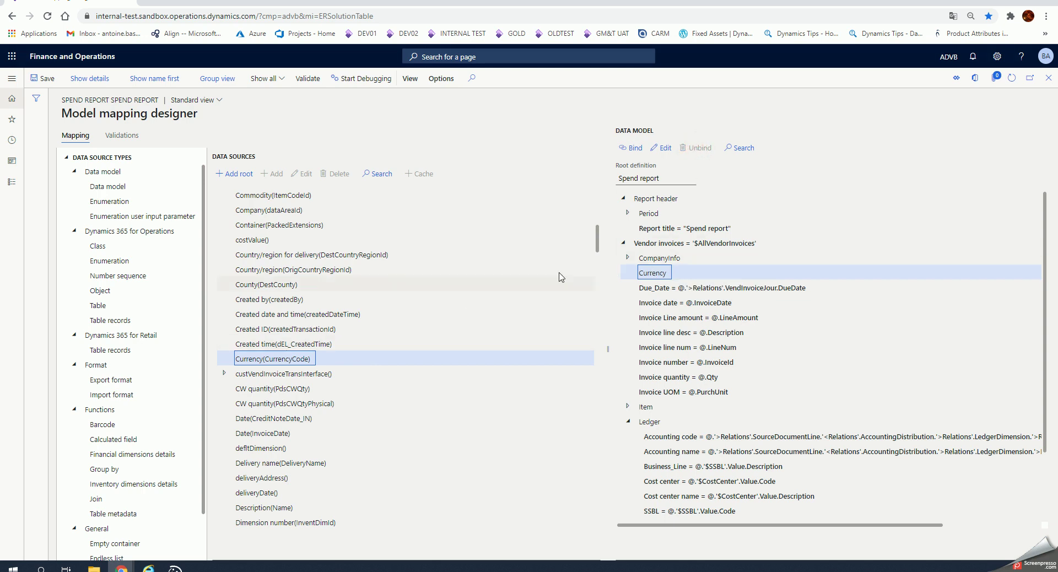
left_click(632, 148)
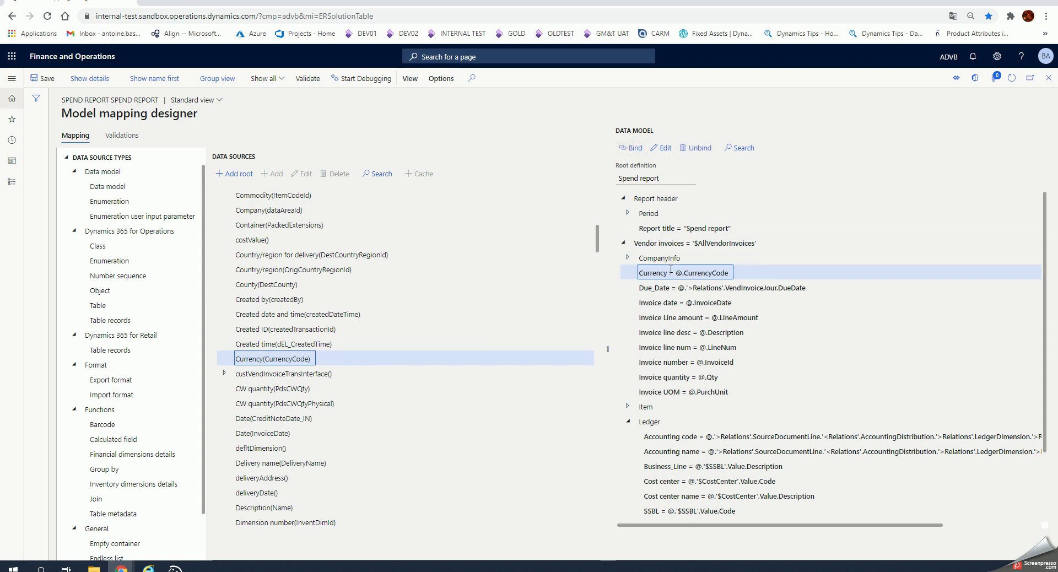
Examine the @.CurrencyCode formula behind the Currency binding and close it unchanged.
left_click(662, 147)
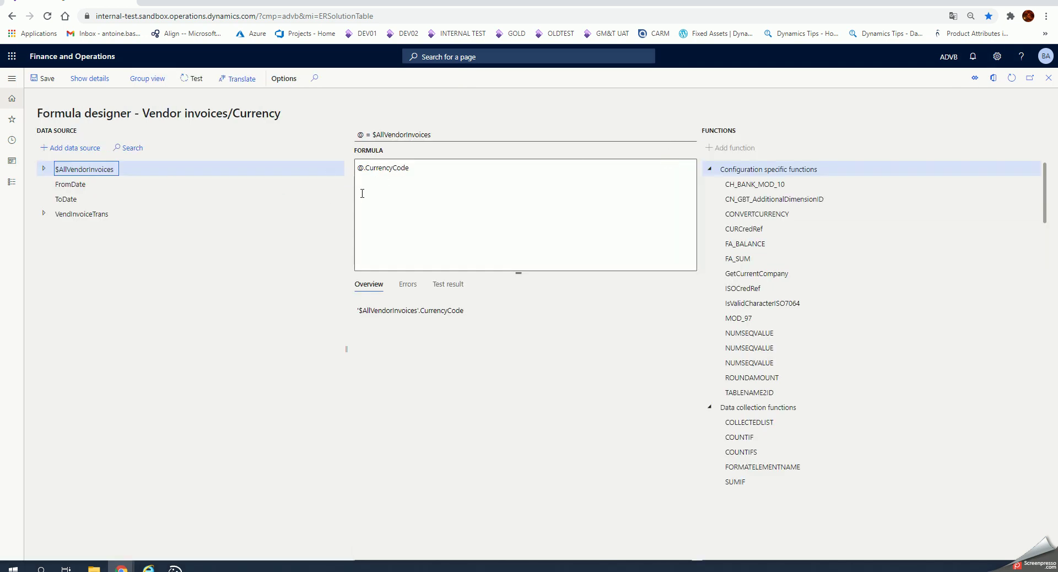
left_click_drag(366, 173, 421, 170)
left_click(421, 171)
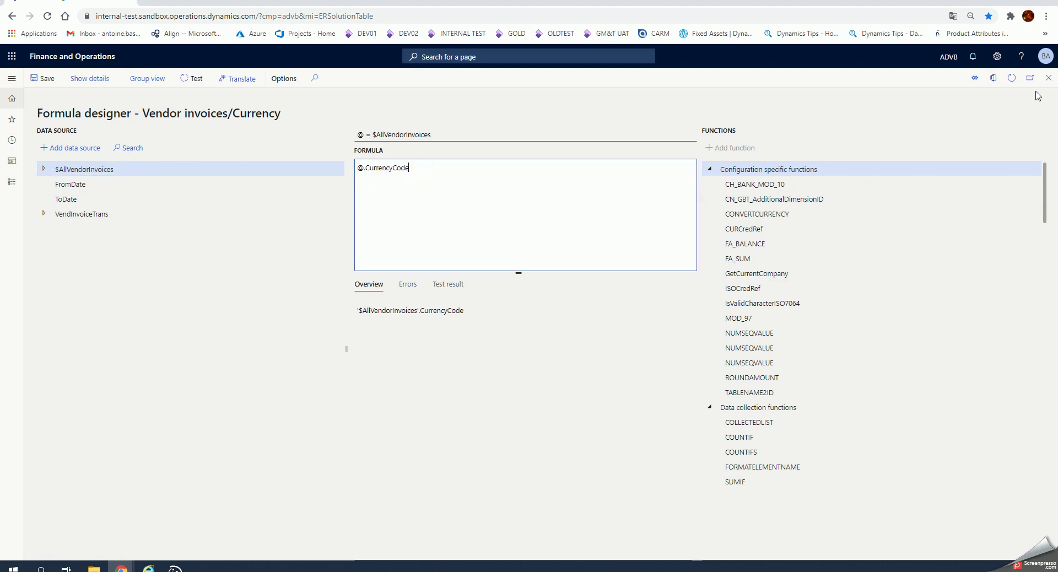
left_click(1049, 78)
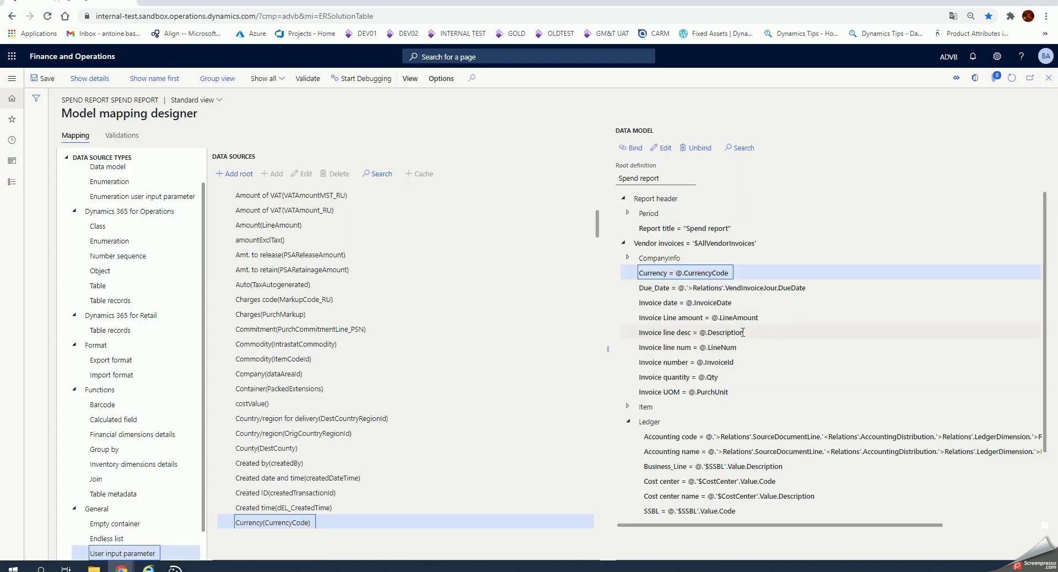
Examine the Vendor invoices bindings for Invoice date, Invoice Line amount, Invoice number and Invoice line num.
left_click(672, 303)
left_click(674, 316)
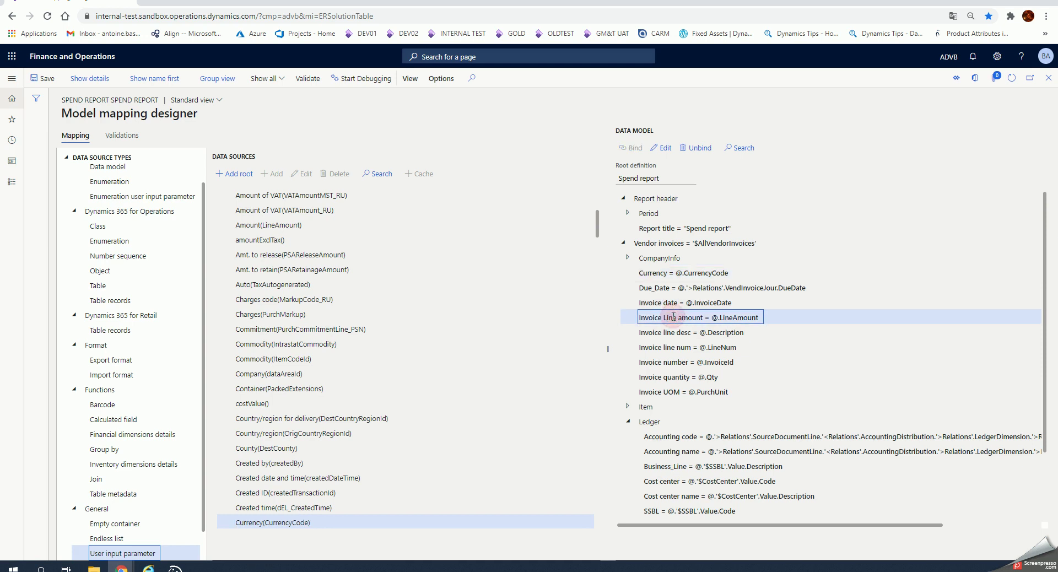
scroll(674, 317, "down", 1)
left_click(672, 306)
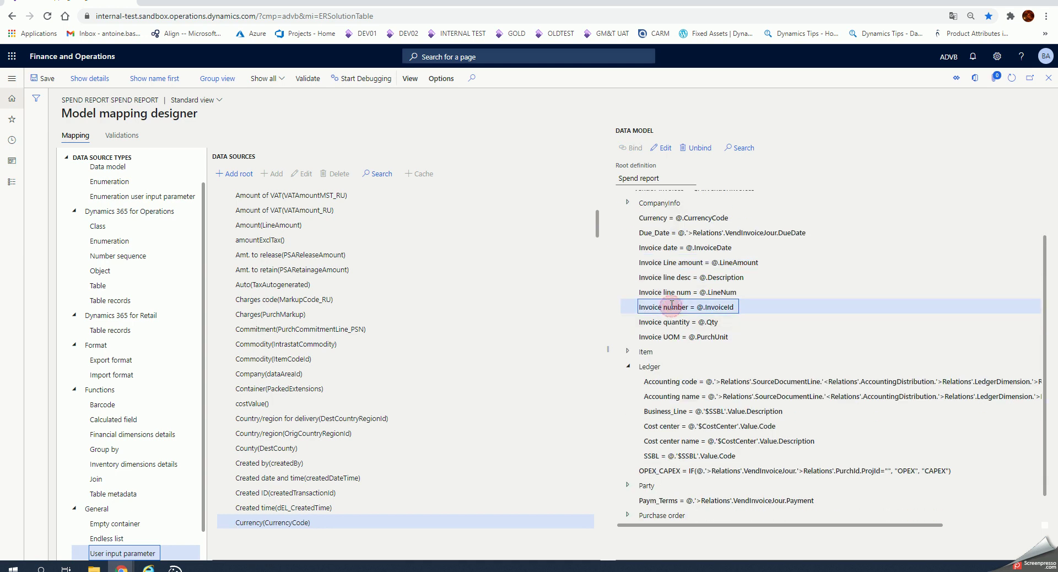
left_click(673, 293)
scroll(673, 293, "down", 1)
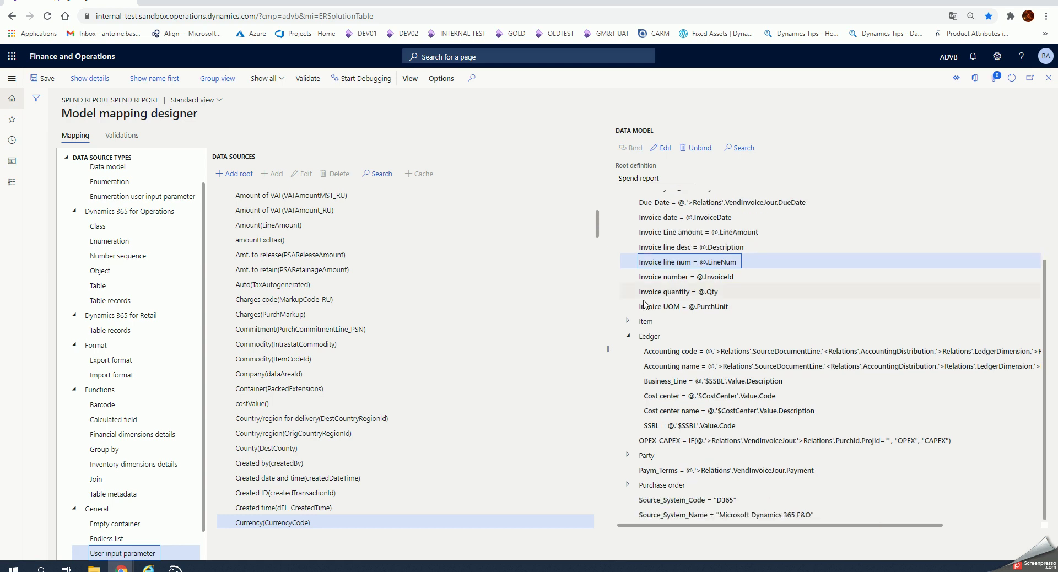
Expand Item in the data model and examine the Item name, Item number and Supplier item number bindings.
left_click(633, 322)
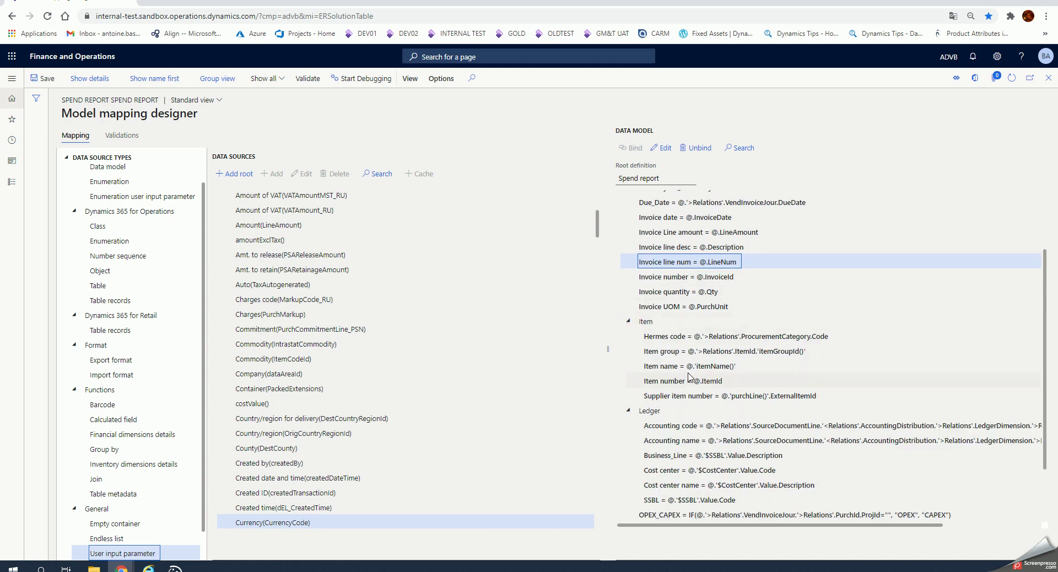
left_click(668, 366)
scroll(668, 366, "down", 1)
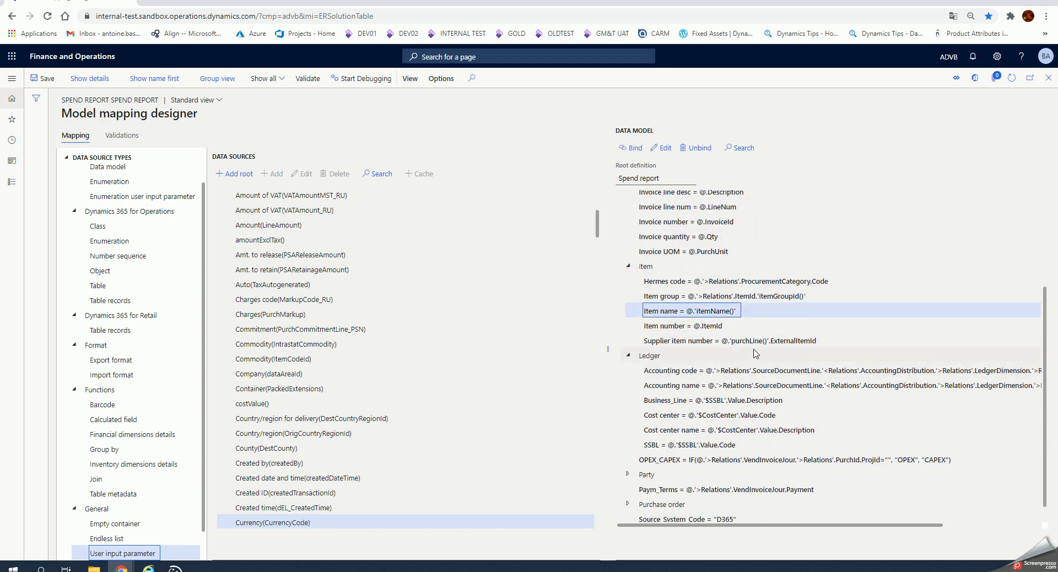
left_click(673, 328)
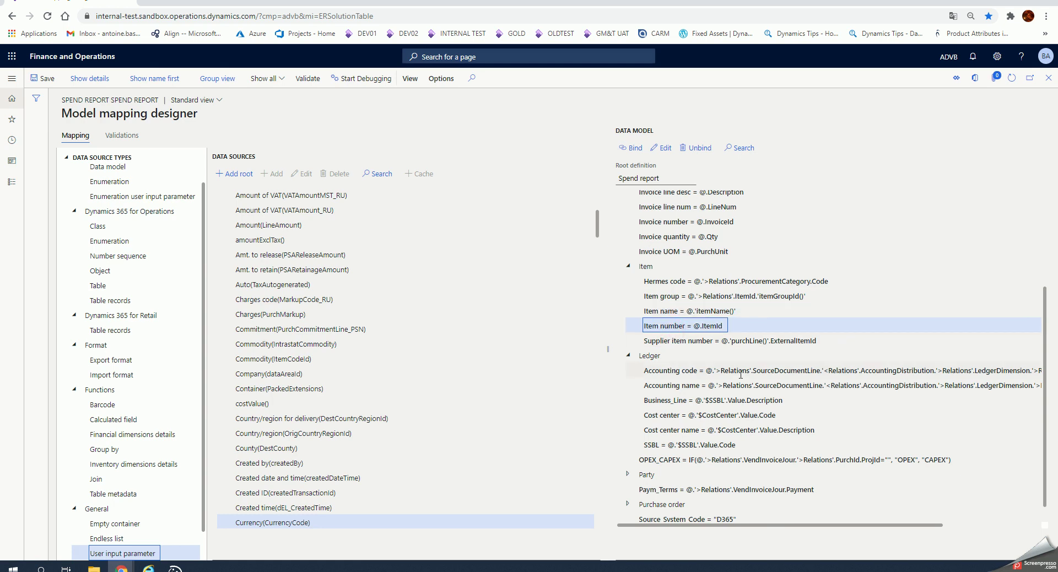
left_click(683, 342)
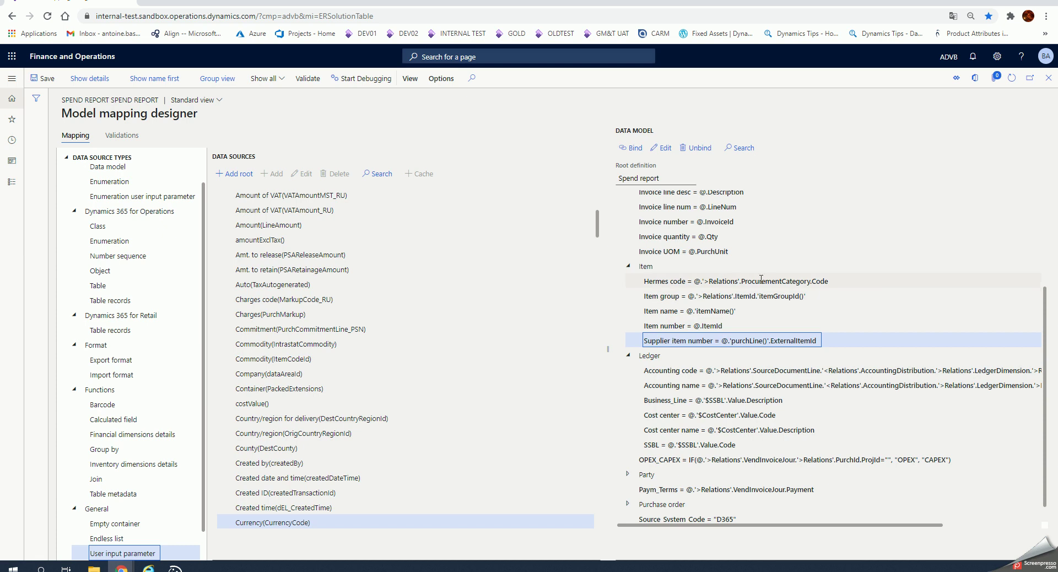
Select the Hermes code binding and look through the >Relations of $AllVendorInvoices, collapsing $SSBL and Source document line(SourceDocumentLine).
left_click(781, 283)
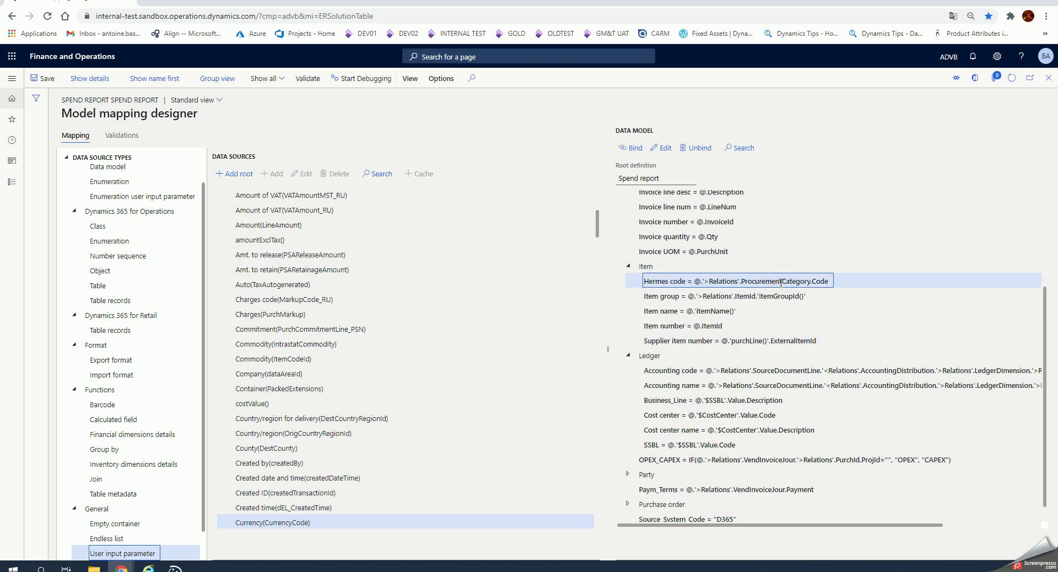
scroll(308, 325, "up", 5)
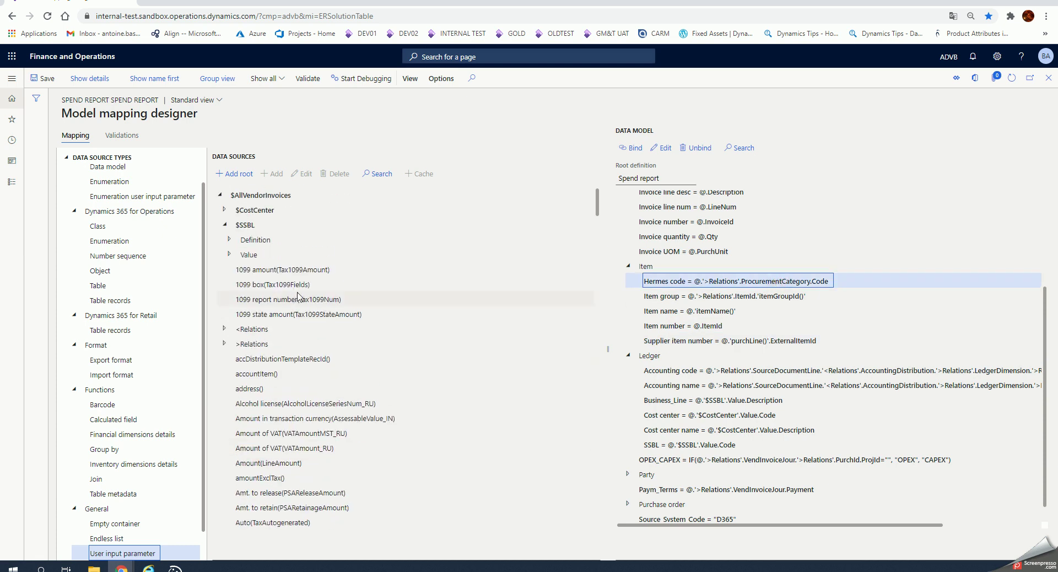
left_click(227, 226)
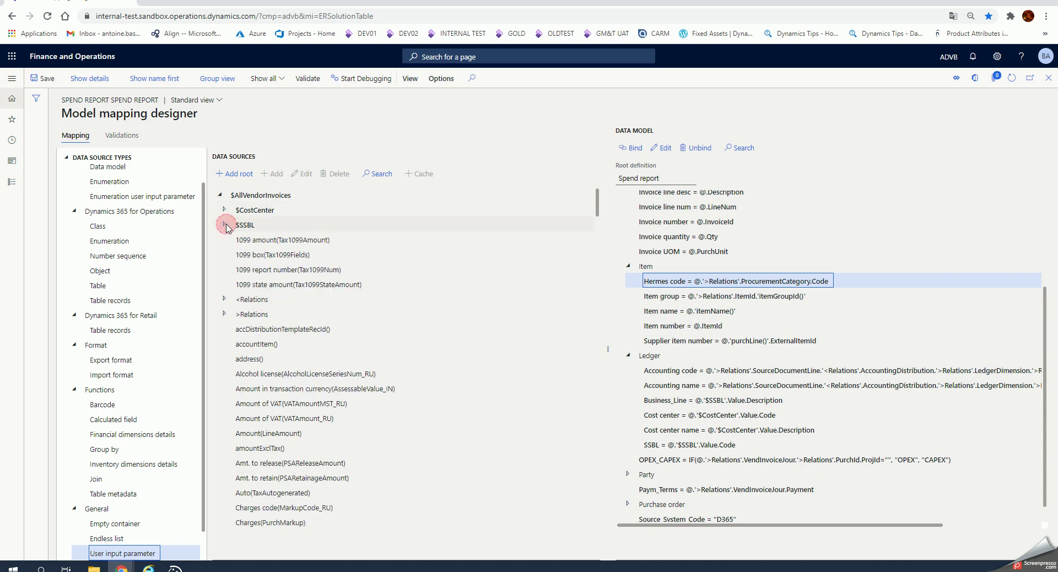
left_click(225, 314)
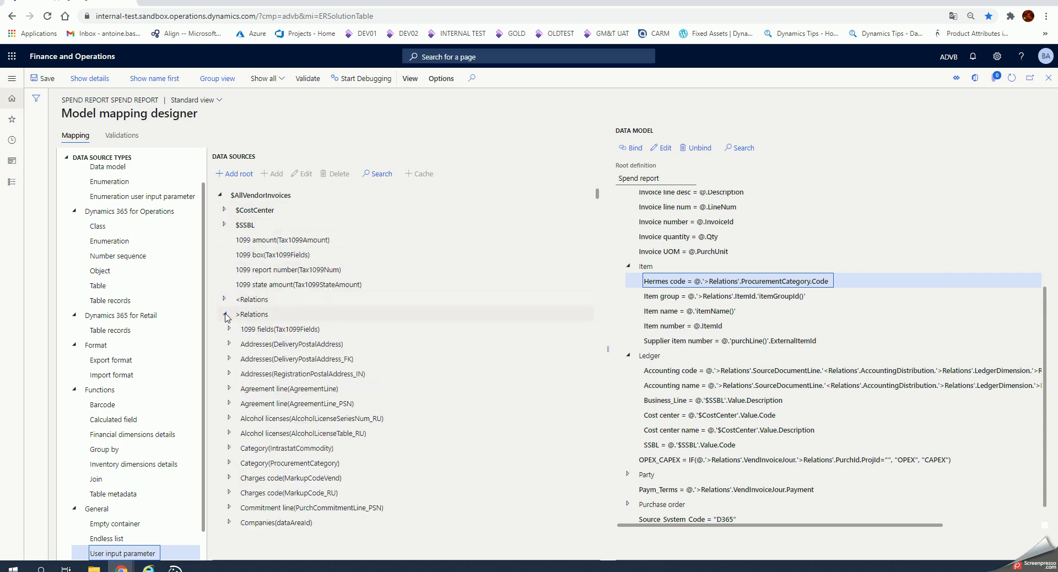
scroll(265, 383, "down", 4)
scroll(262, 375, "down", 15)
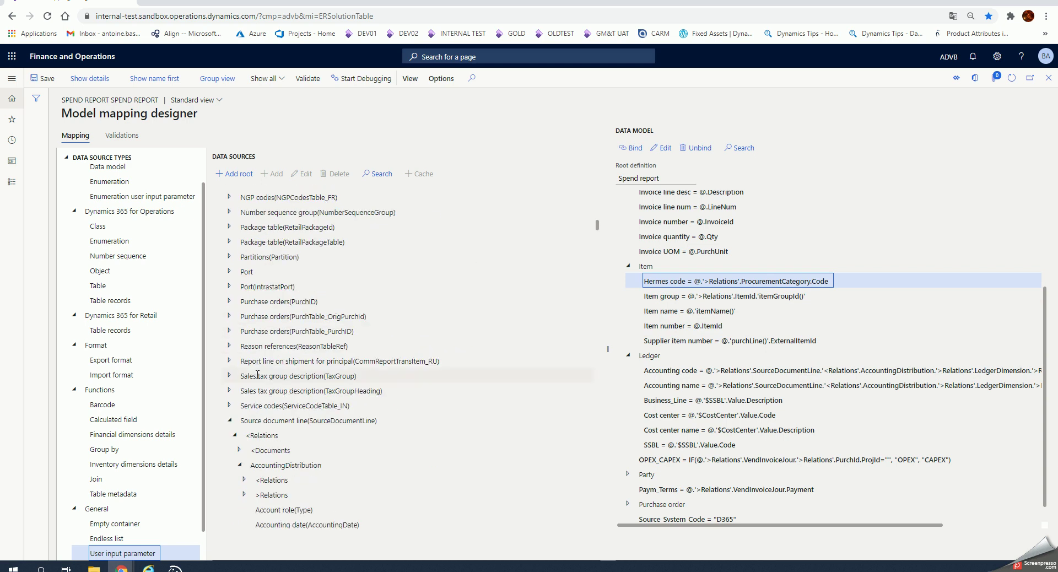
left_click(230, 421)
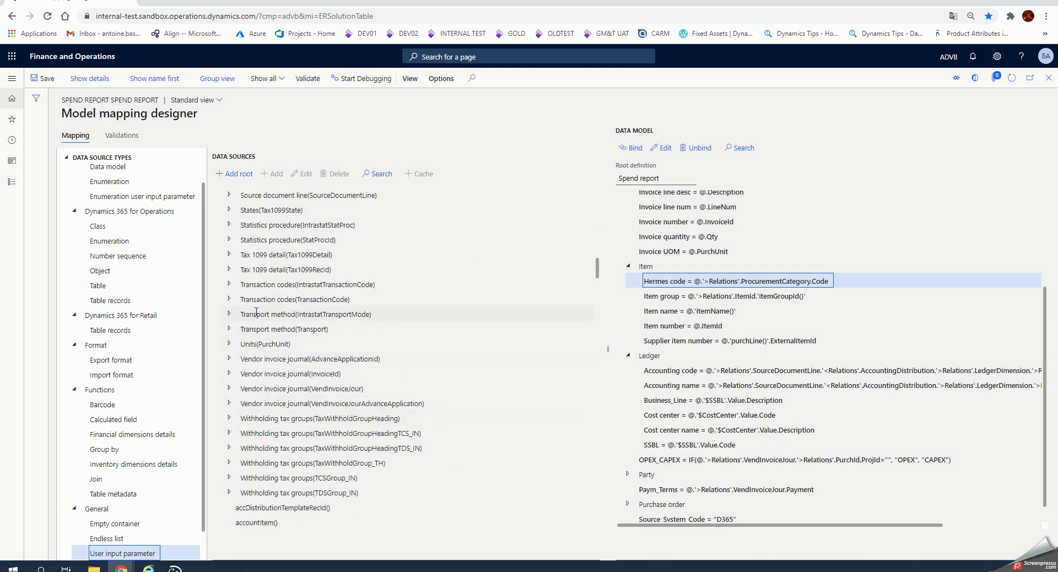
scroll(261, 342, "up", 5)
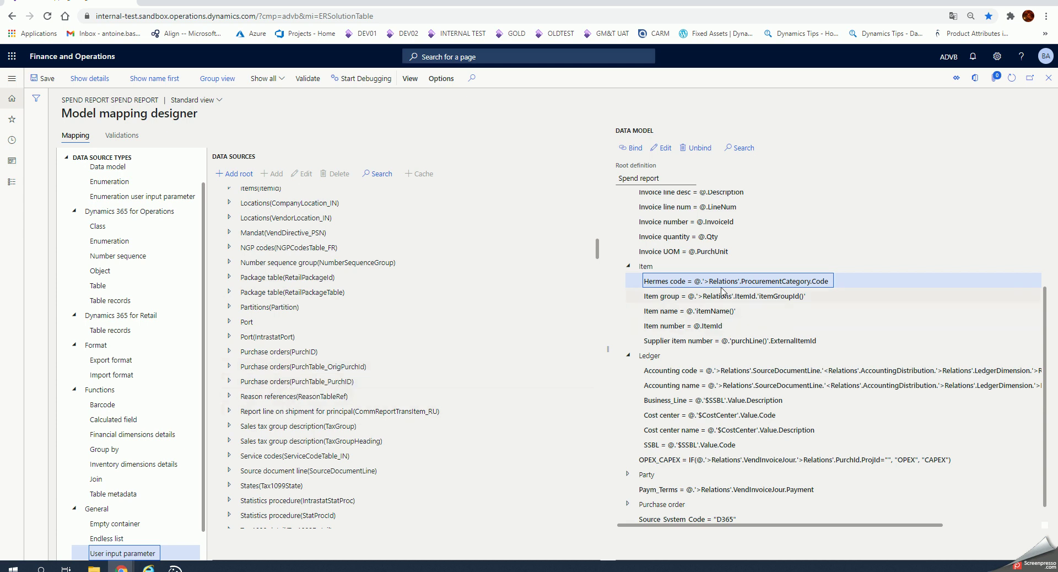
Examine the ProcurementCategory.Code formula behind the Hermes code binding and close it unchanged.
left_click(667, 148)
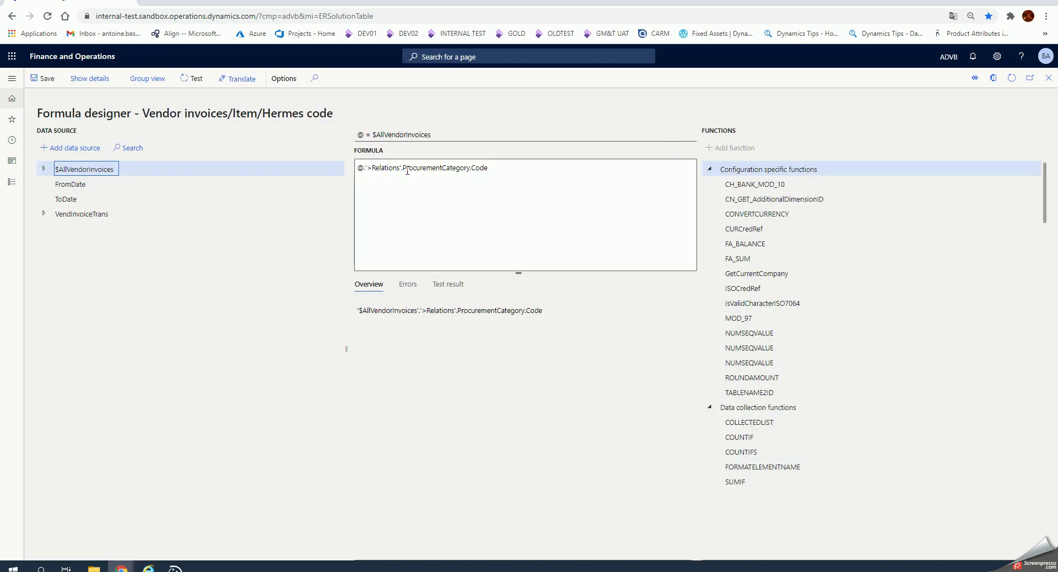
left_click(473, 168)
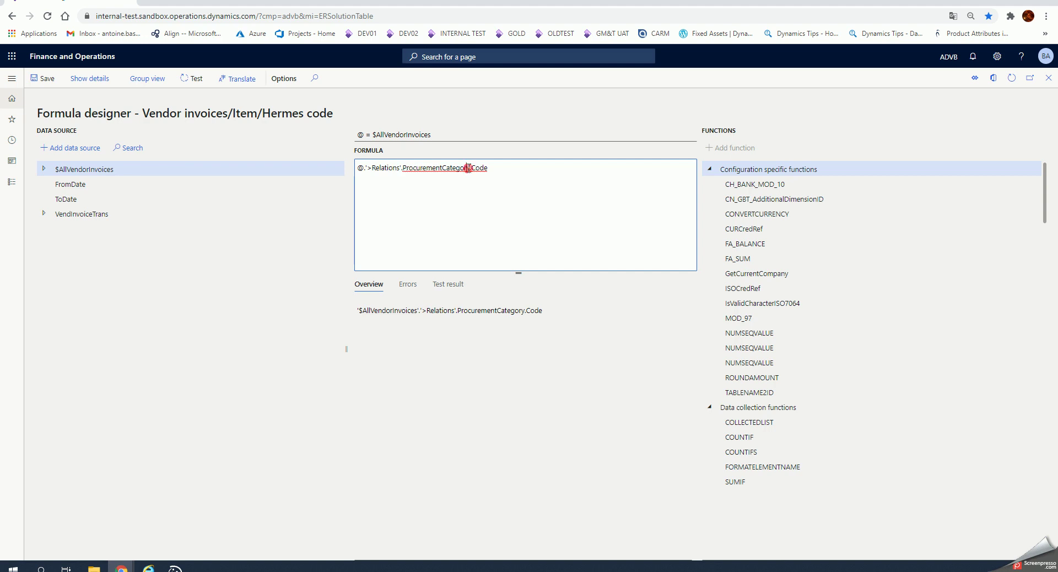
left_click(1049, 79)
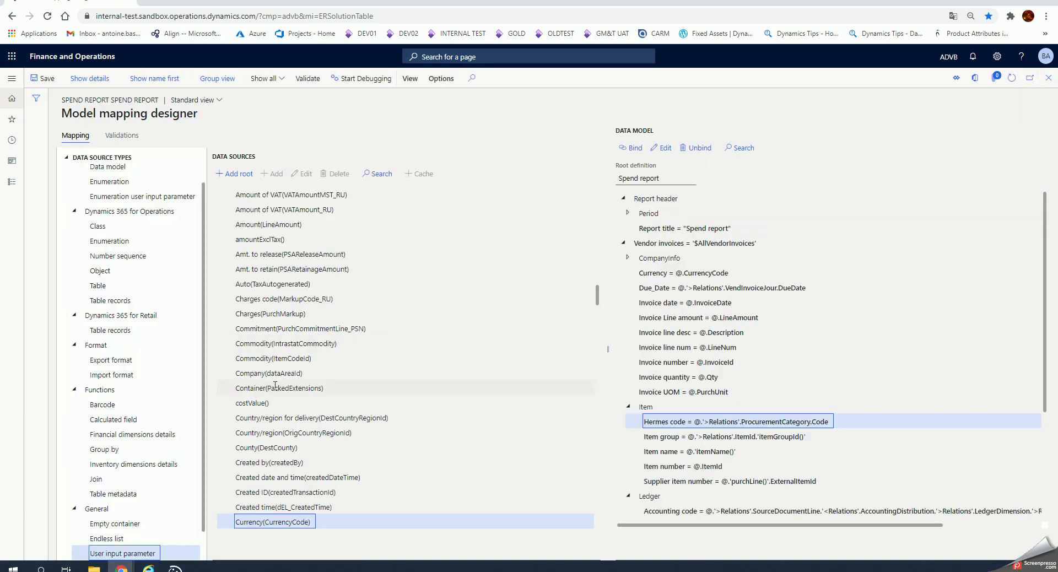
Expand Category(ProcurementCategory) under the >Relations of $AllVendorInvoices and select Commodity code(Code), the source of the Hermes code.
scroll(276, 385, "up", 9)
scroll(276, 349, "up", 3)
scroll(276, 349, "up", 2)
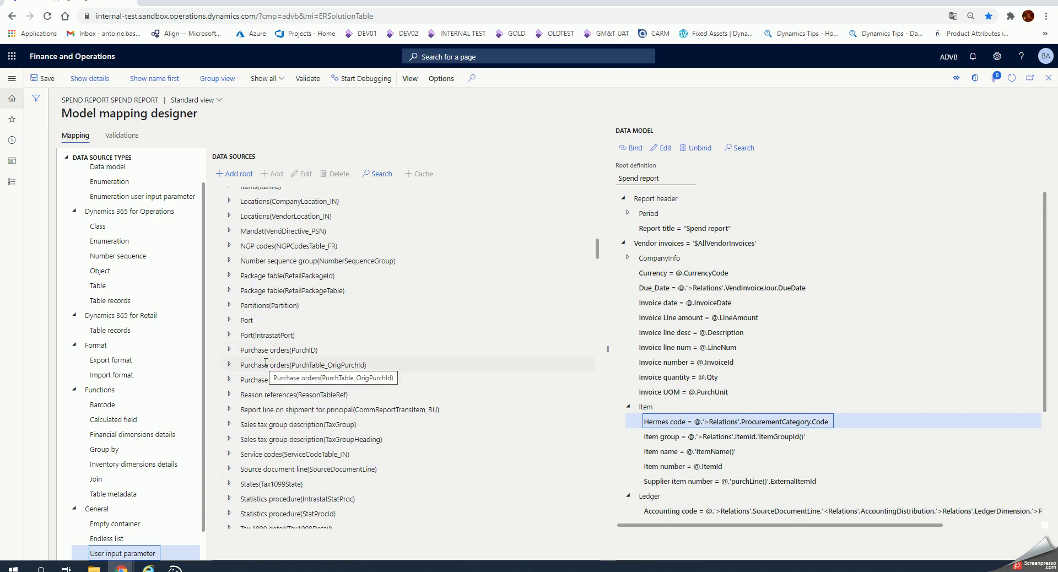
scroll(320, 356, "up", 3)
scroll(292, 351, "up", 1)
scroll(292, 351, "up", 10)
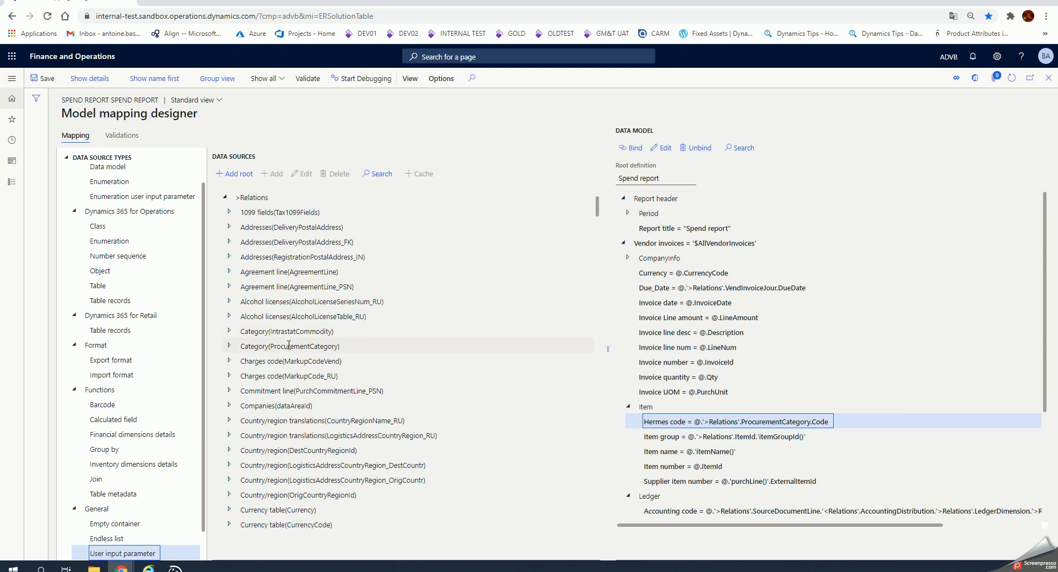
left_click(289, 346)
left_click(230, 361)
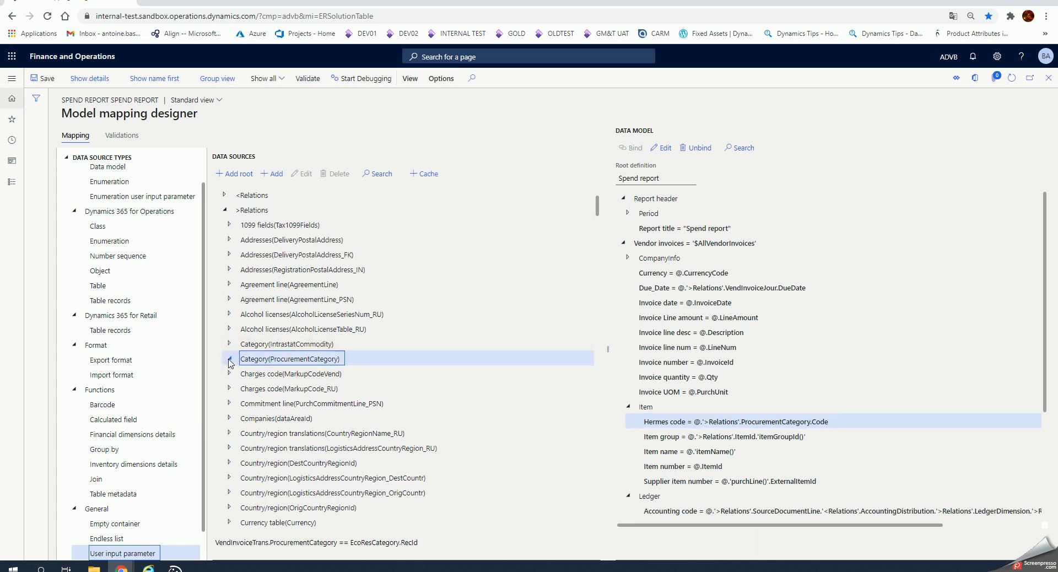
scroll(275, 361, "down", 2)
left_click(275, 370)
scroll(274, 367, "down", 1)
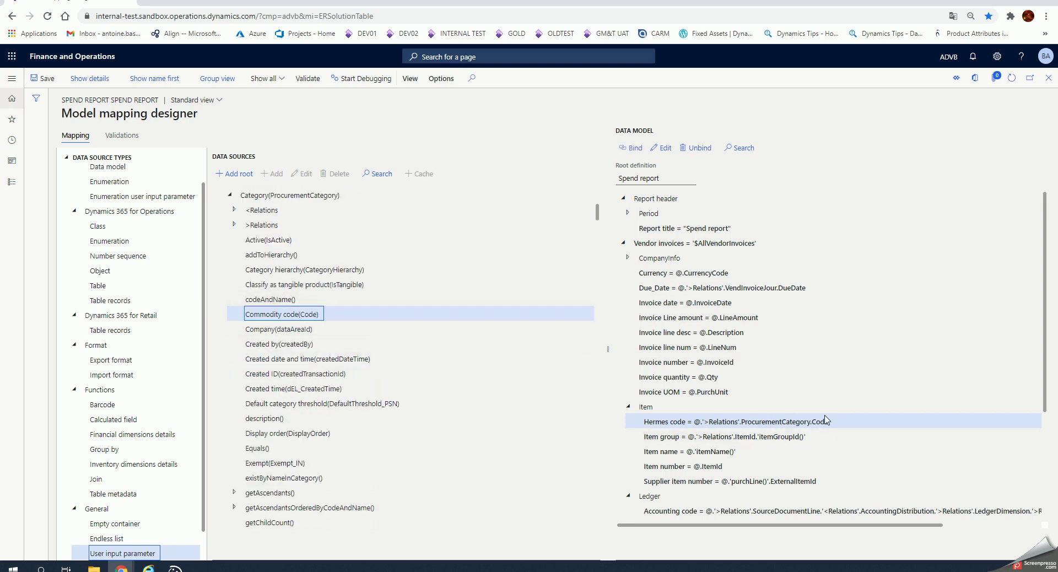
Look through the remaining Category(ProcurementCategory) fields, including Name, and return to the start of $AllVendorInvoices.
scroll(278, 401, "down", 1)
scroll(279, 399, "down", 5)
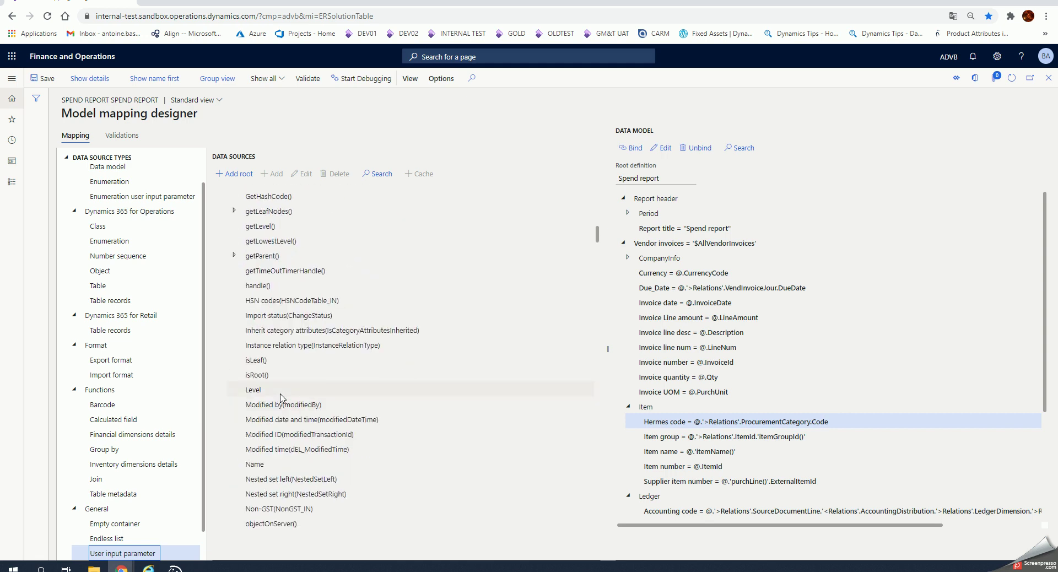
left_click(267, 463)
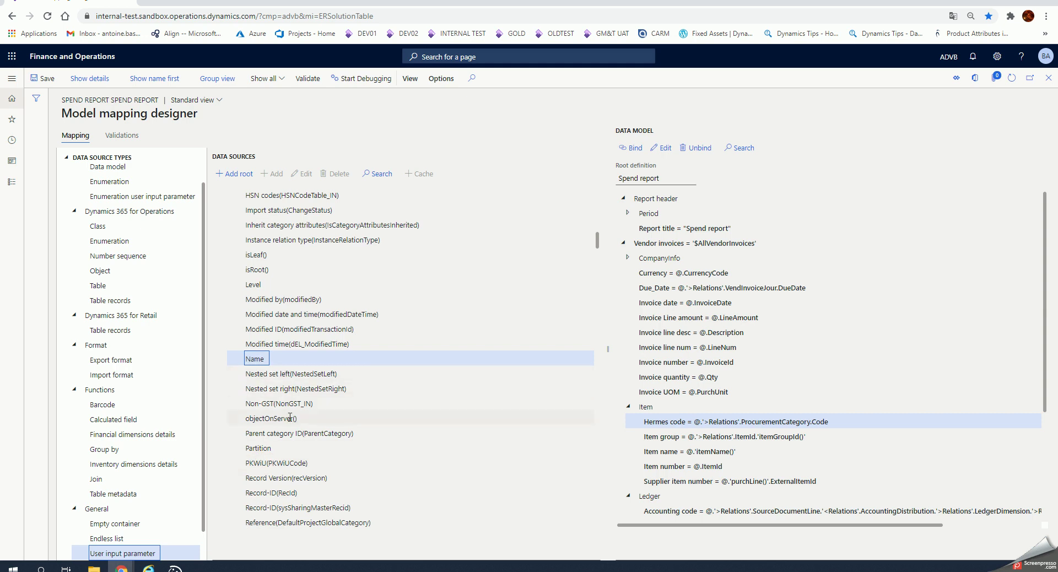
scroll(290, 417, "down", 2)
scroll(292, 409, "up", 10)
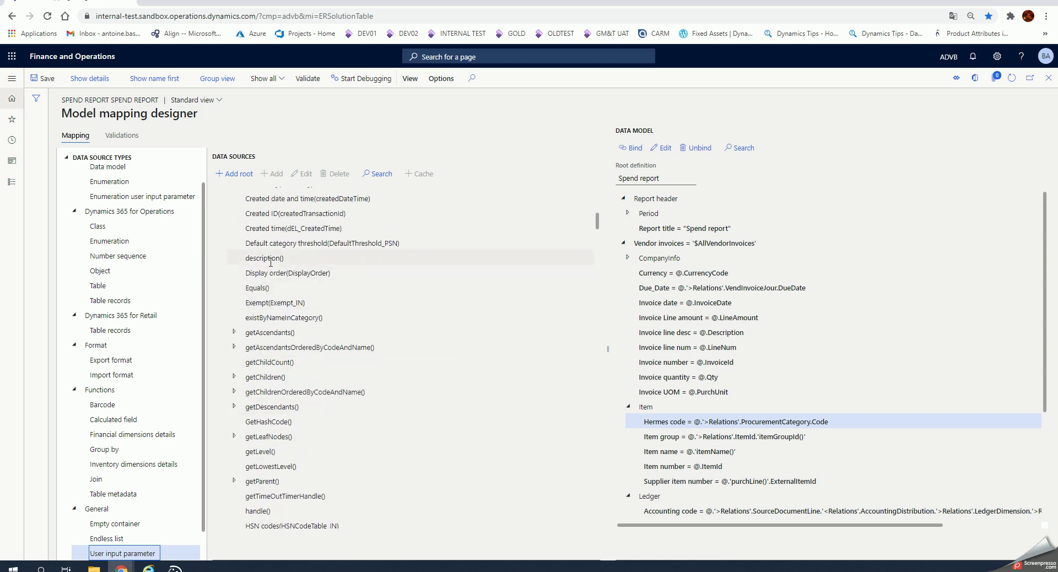
scroll(302, 302, "up", 5)
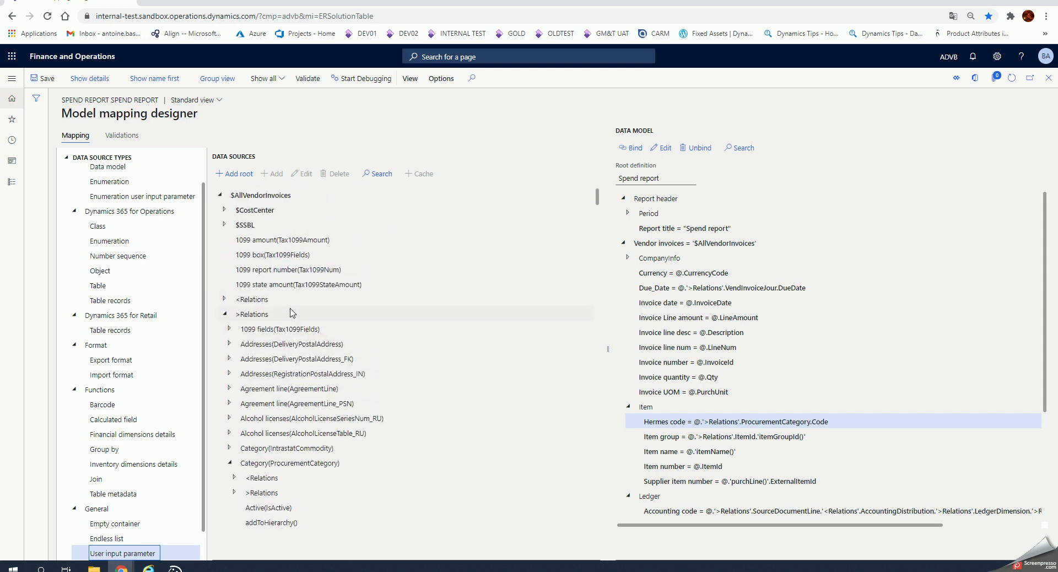
Collapse Item in the data model and examine the OPEX_CAPEX IF formula with its OPEX and CAPEX results, closing it unchanged.
left_click(685, 376)
left_click(628, 407)
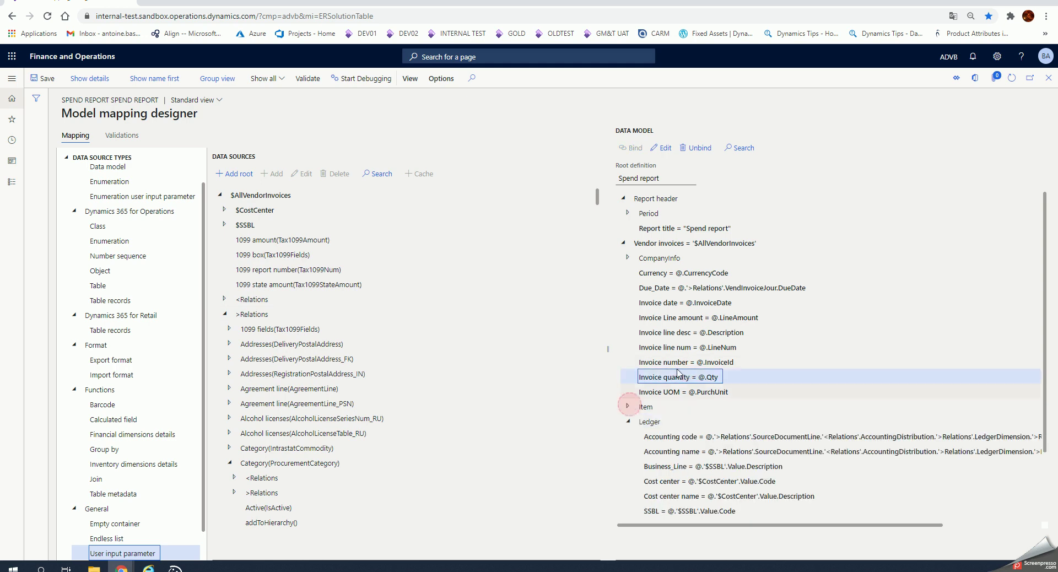
scroll(668, 375, "down", 3)
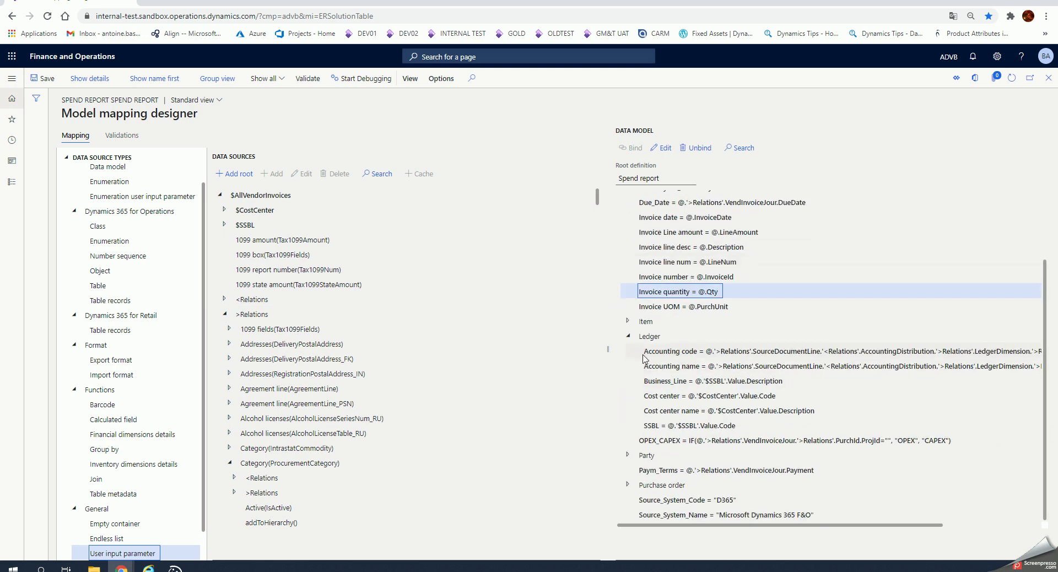
left_click(676, 441)
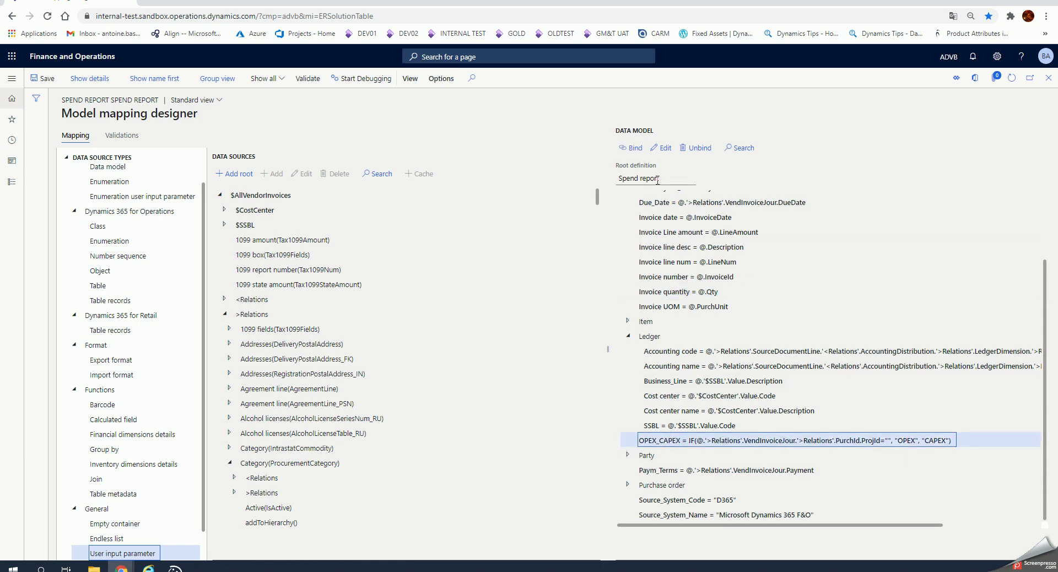
left_click(666, 148)
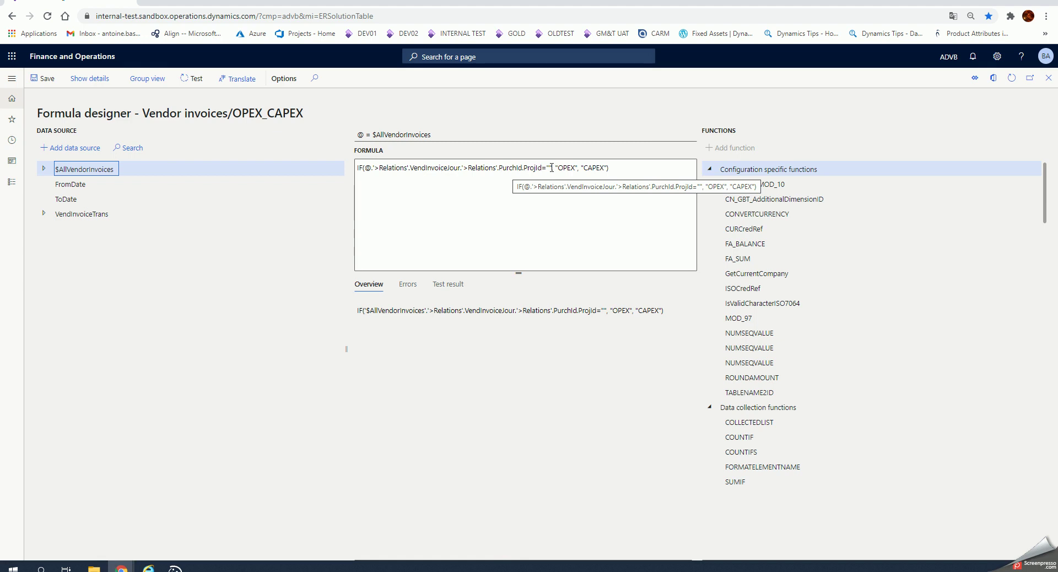
left_click_drag(558, 167, 577, 168)
left_click(576, 167)
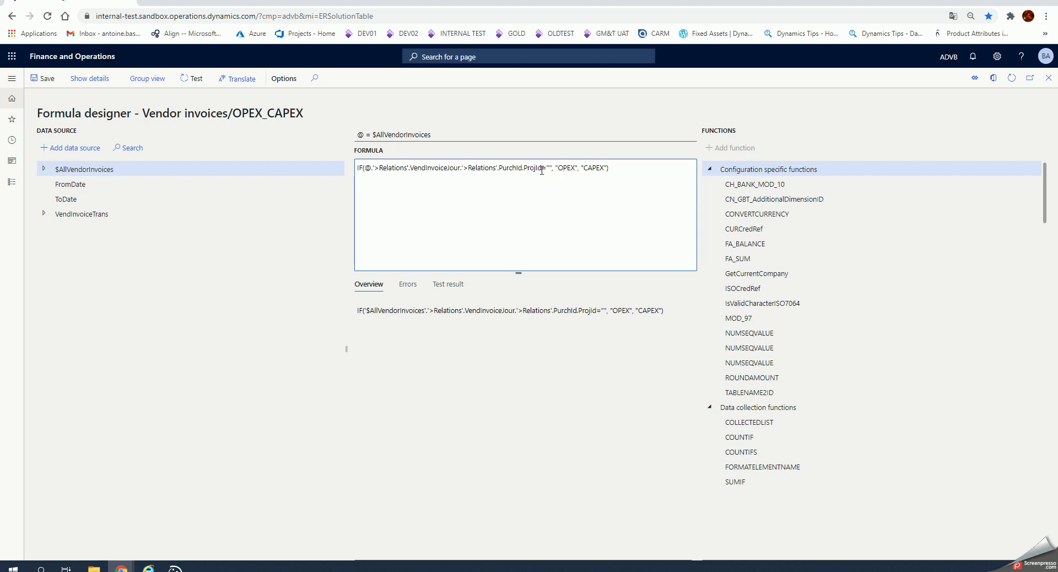
double_click(589, 168)
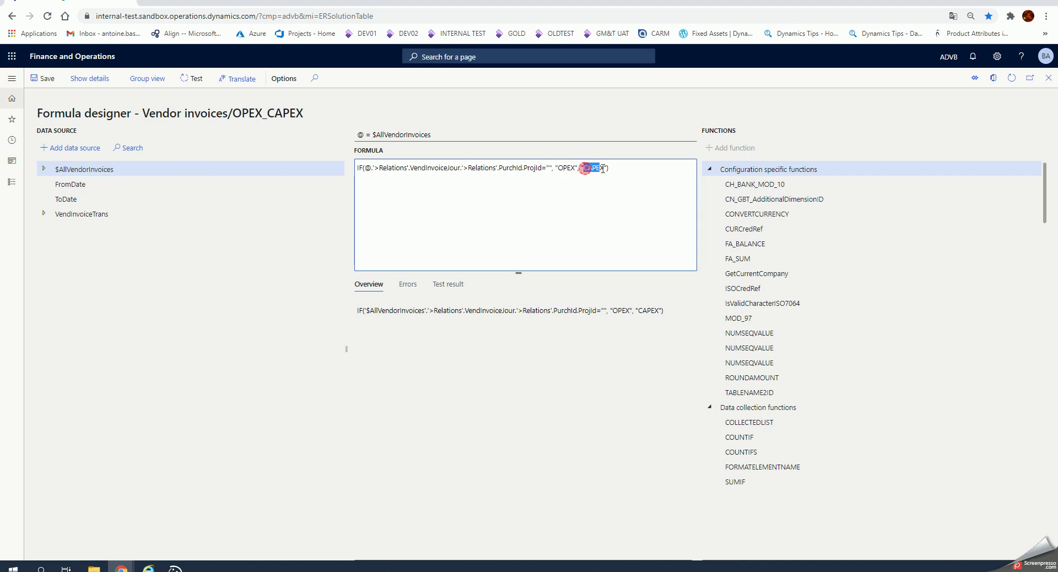
left_click(1049, 79)
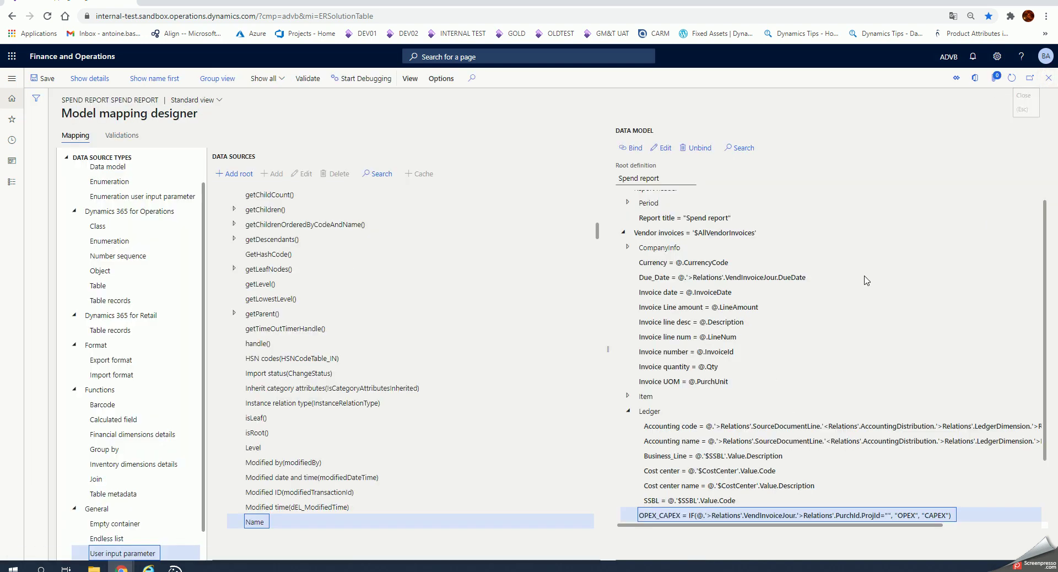
Collapse Ledger in the data model and expand Party and its Address to view the full address bindings.
left_click(629, 412)
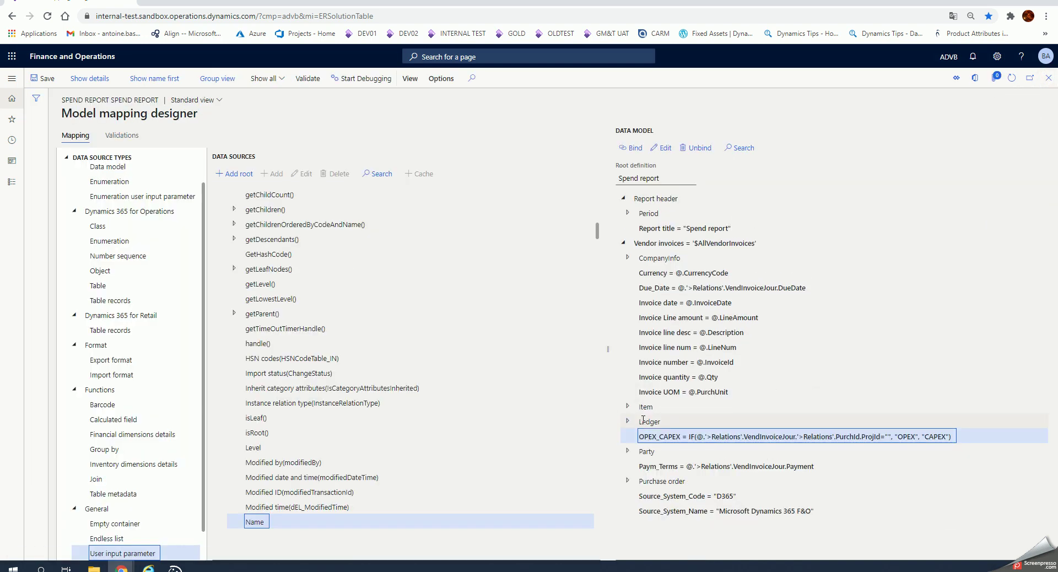
left_click(628, 452)
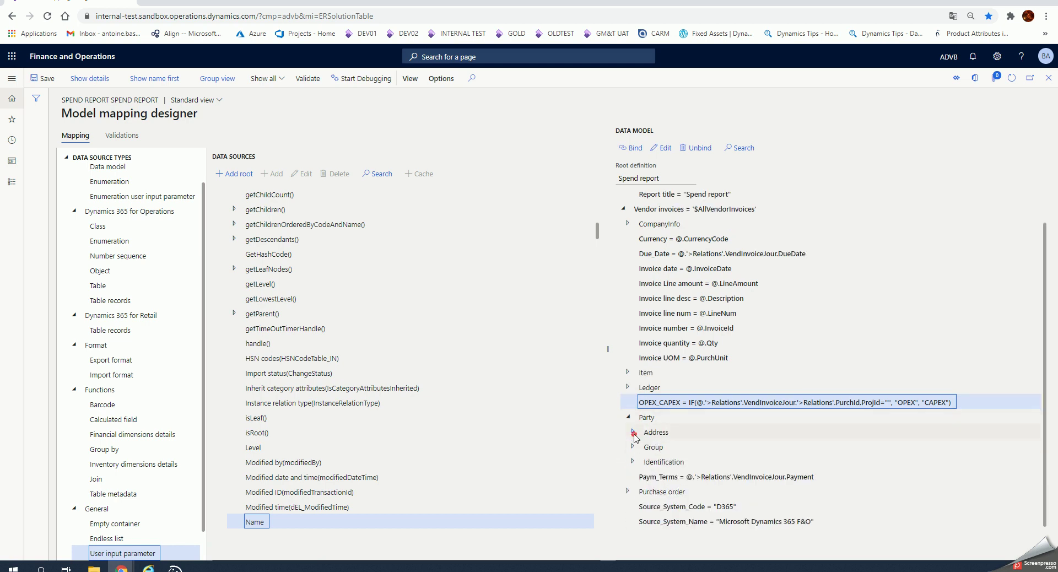
left_click(634, 433)
left_click_drag(731, 526, 899, 528)
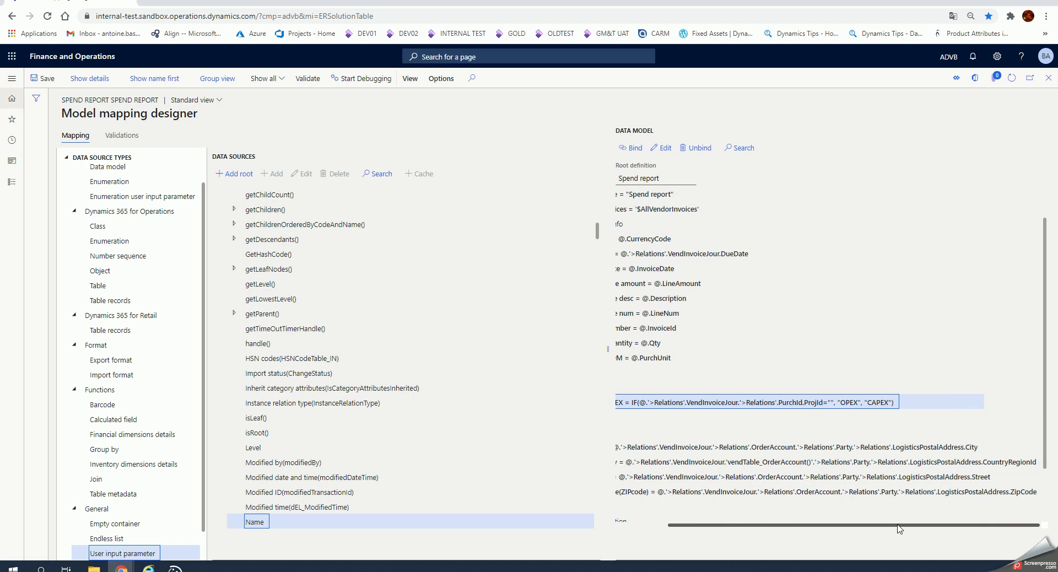
left_click_drag(806, 528, 755, 528)
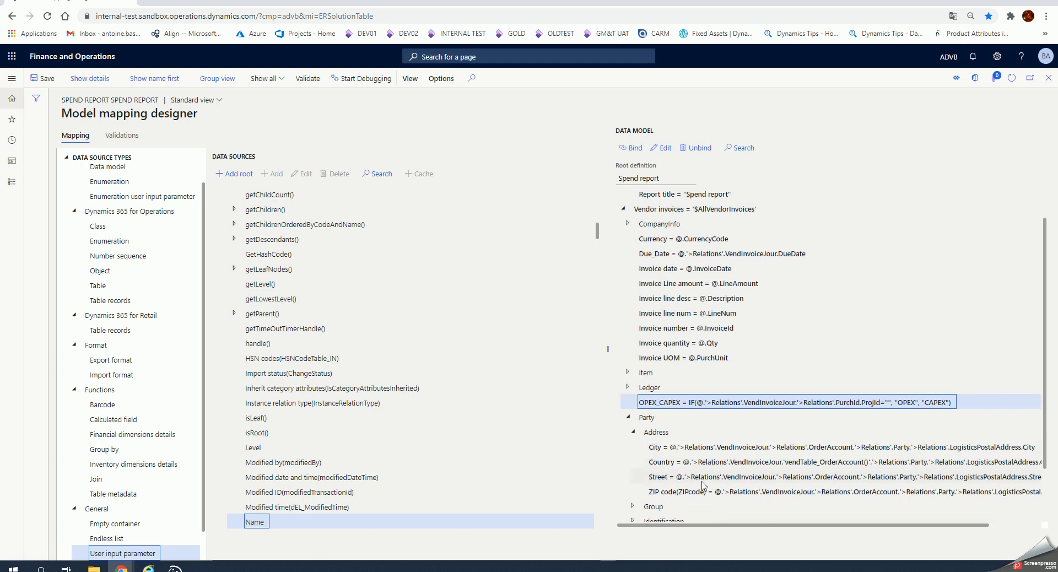
Examine the City, Country, Street and ZIP code bindings under Address, reading the City path through to LogisticsPostalAddress.
left_click(699, 447)
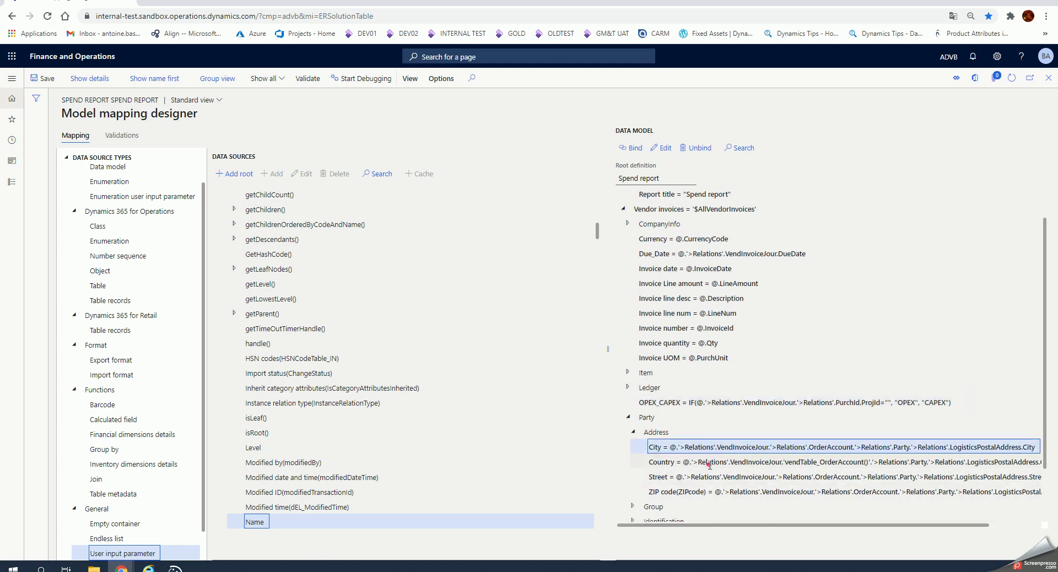
left_click(700, 463)
left_click(704, 477)
left_click(706, 490)
left_click(703, 447)
left_click(696, 524)
scroll(728, 469, "right", 2)
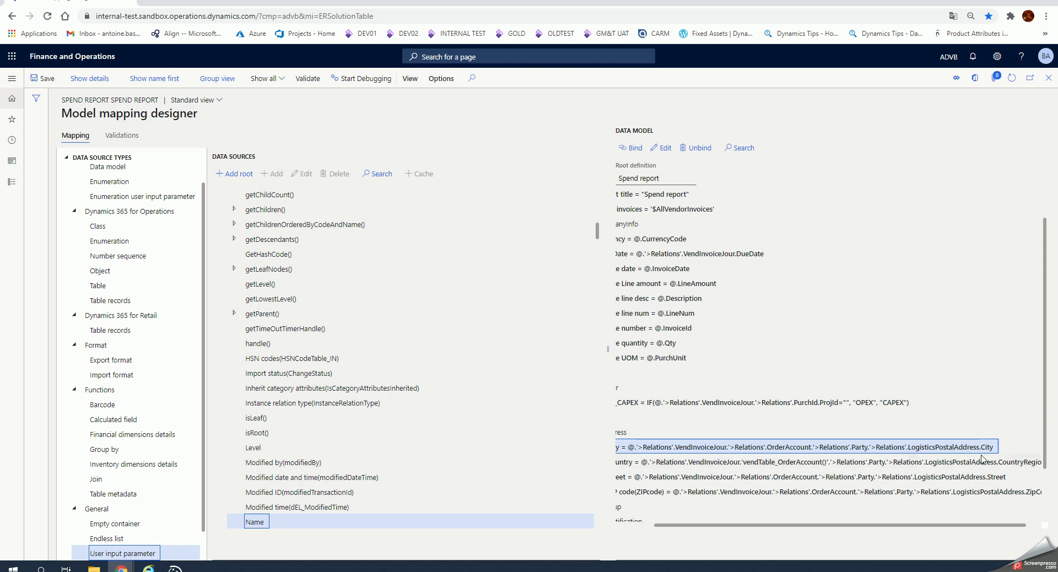
left_click_drag(773, 528, 679, 530)
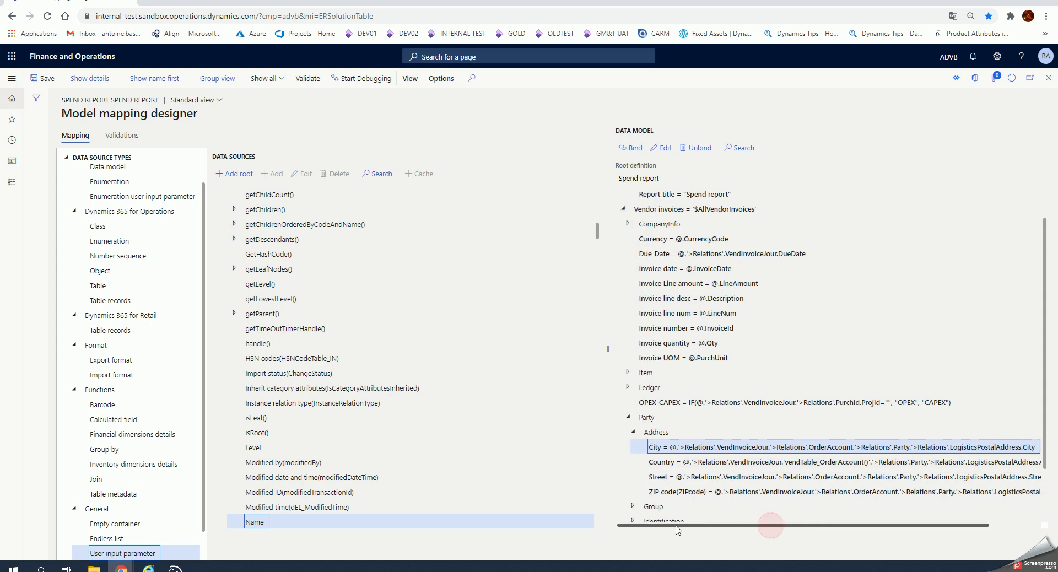
Examine the constant formula behind the Source_System_Code binding and close it unchanged.
scroll(693, 401, "down", 3)
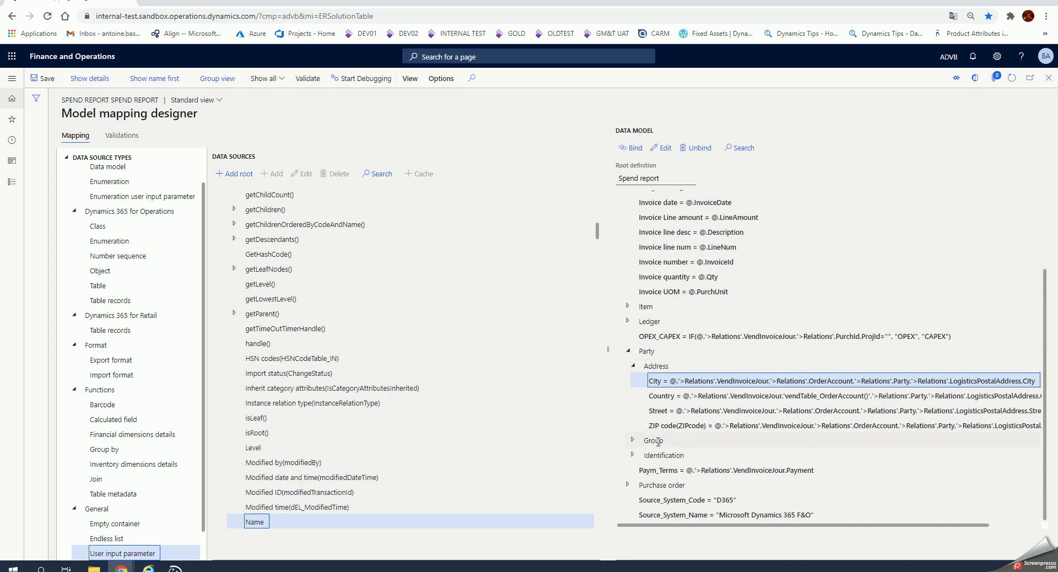
left_click(669, 501)
left_click(663, 147)
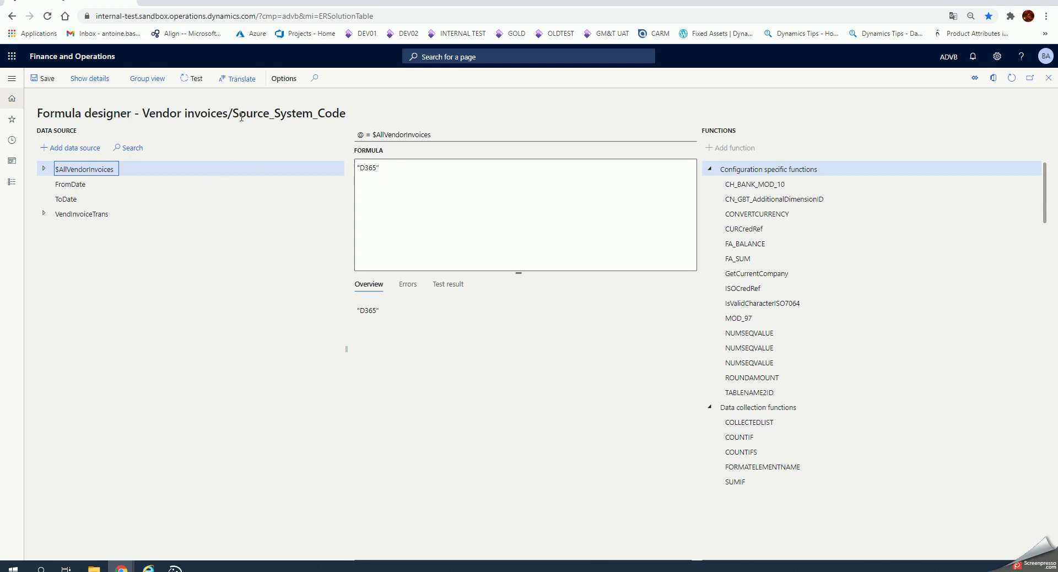
left_click(372, 174)
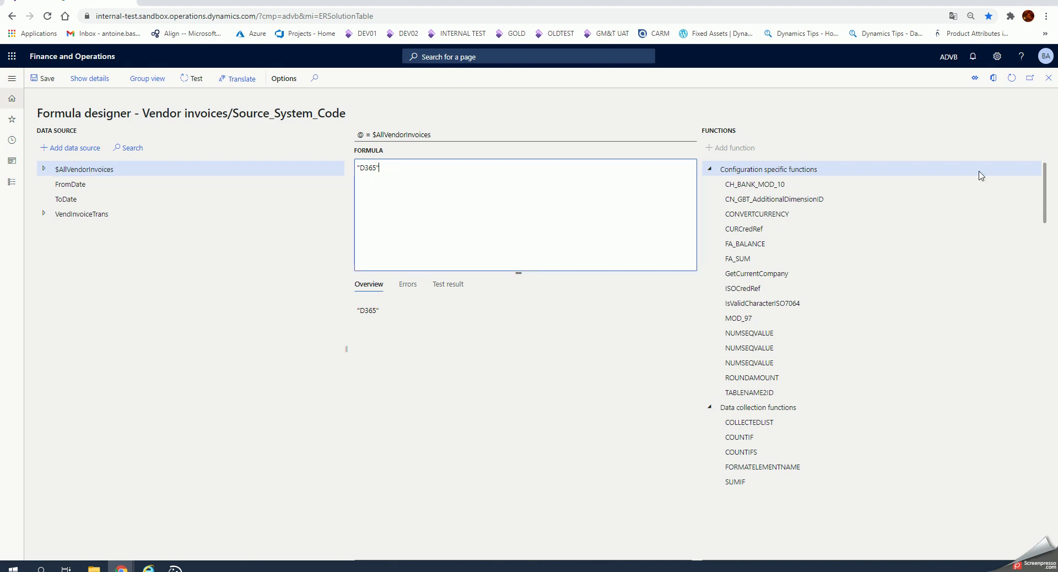
left_click(1049, 79)
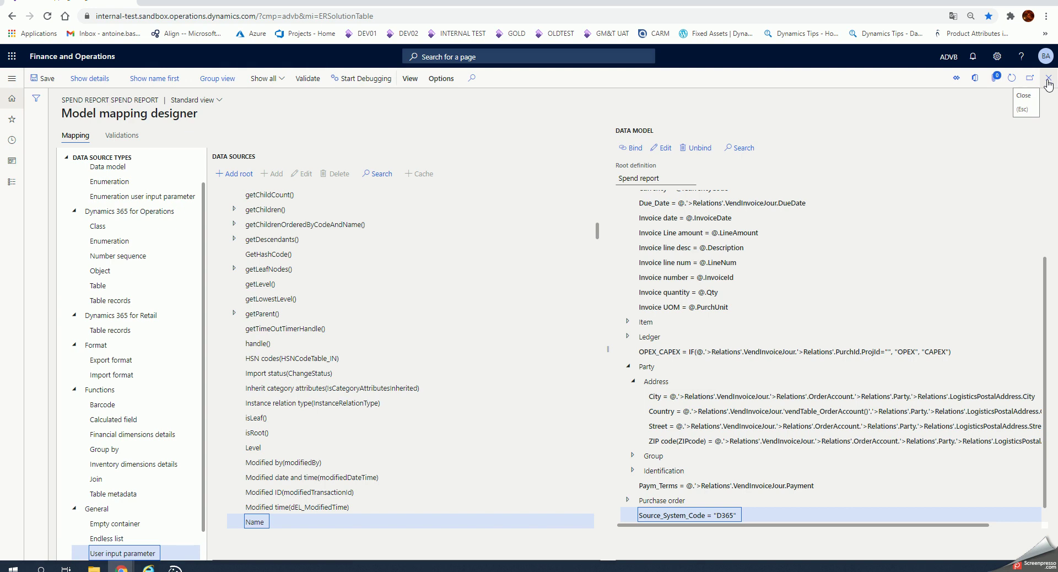
Close the model mapping designer and the model to datasource mapping page to return to the configurations list.
left_click(1049, 80)
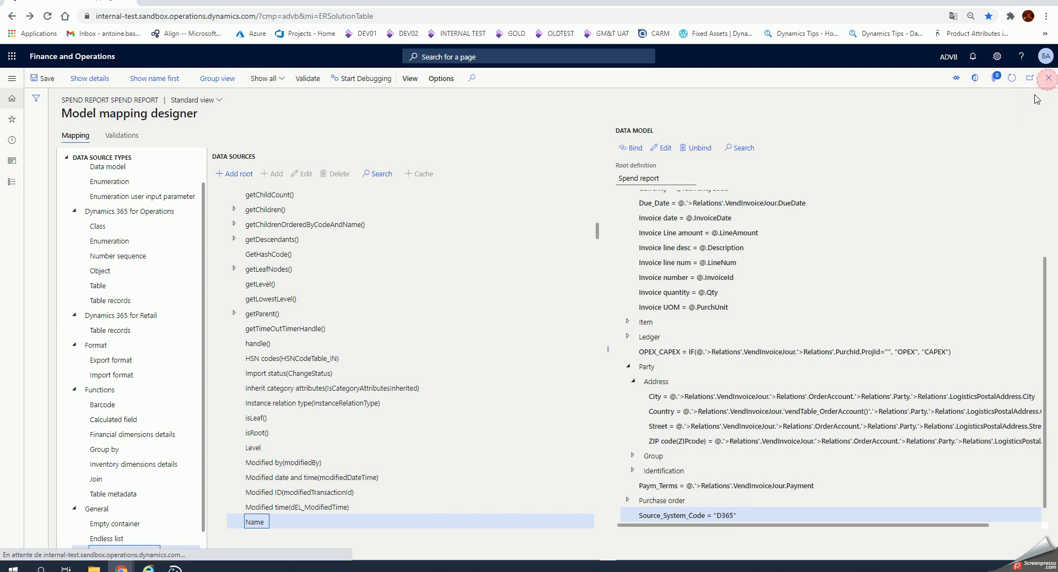
left_click(589, 294)
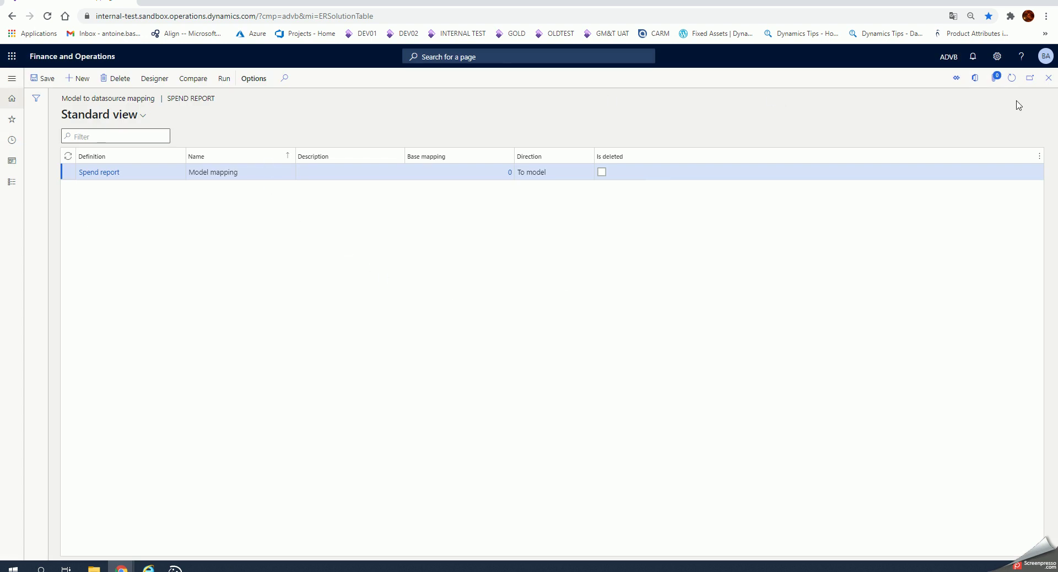
left_click(1051, 81)
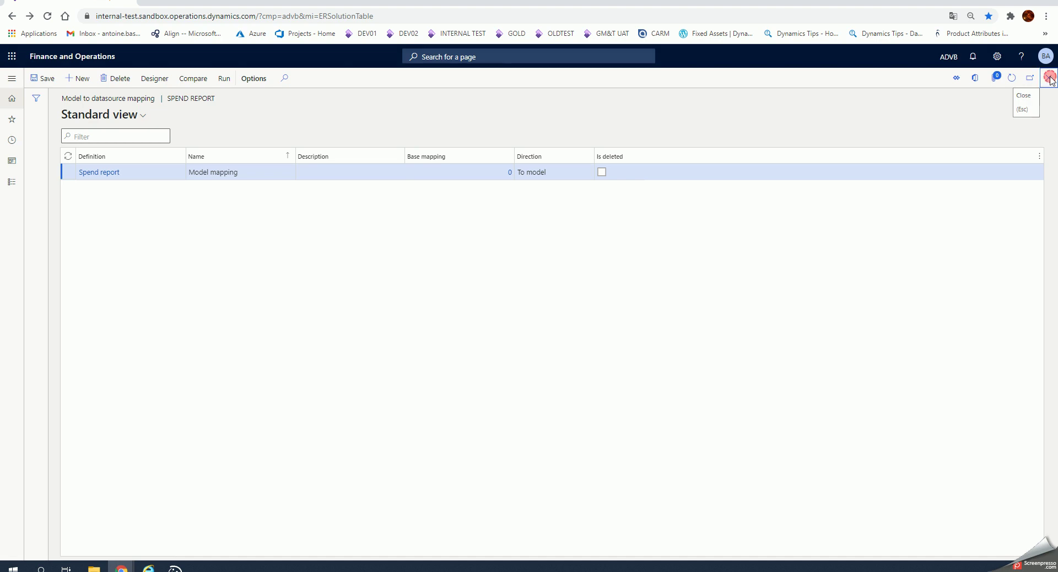
left_click(1051, 81)
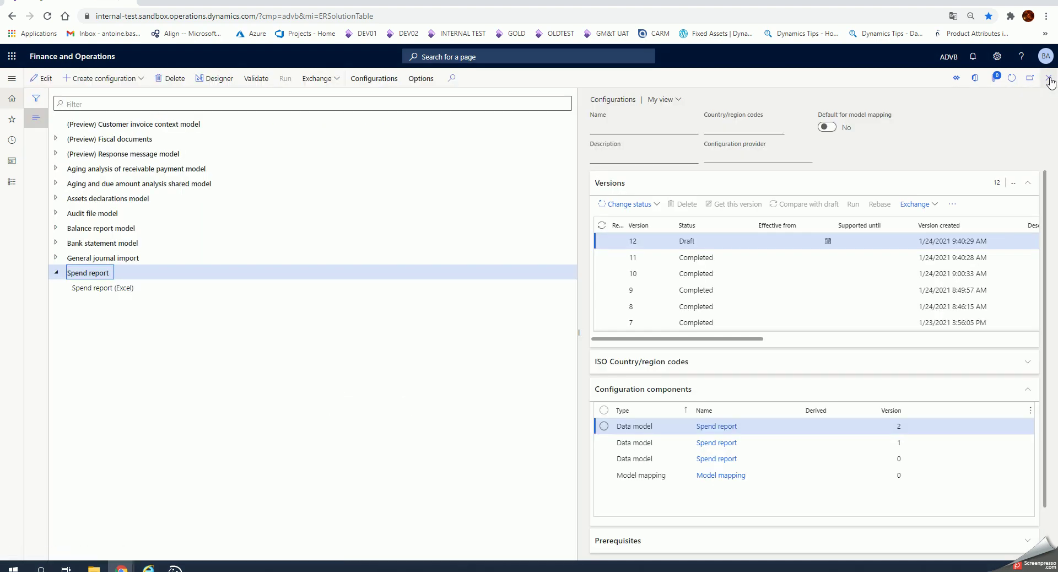
View the status change options for draft version 12 of Spend report and leave the status unchanged.
left_click(635, 213)
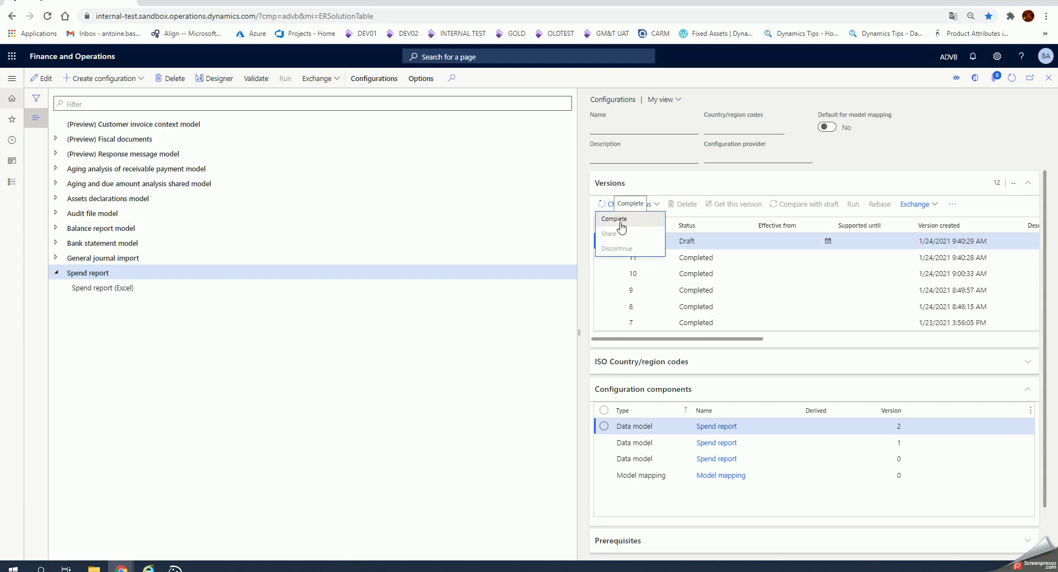
left_click(506, 398)
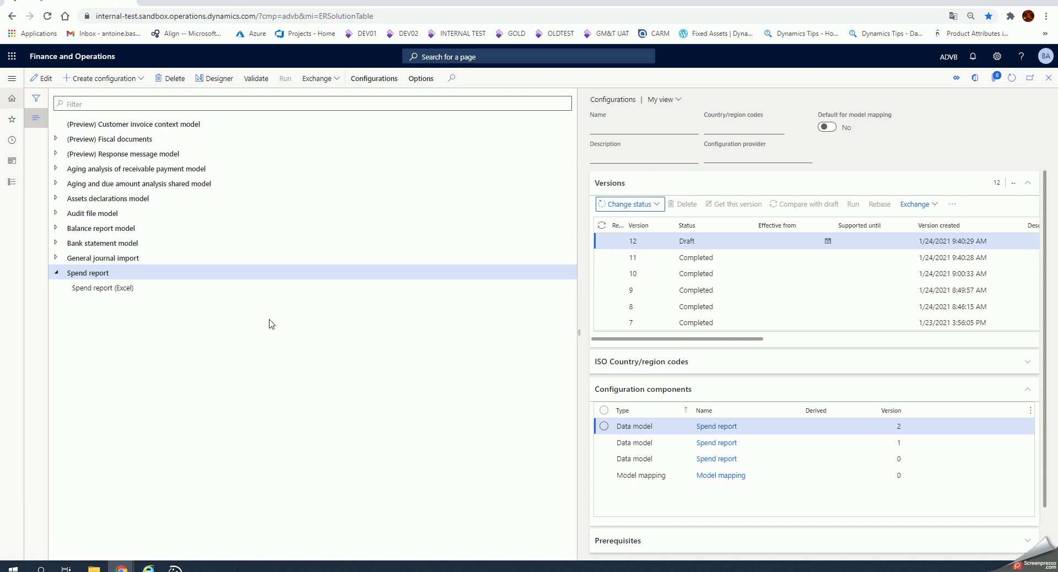
Review the options for creating a format based on the Spend report data model, including format types and data model versions, without creating one.
left_click(105, 288)
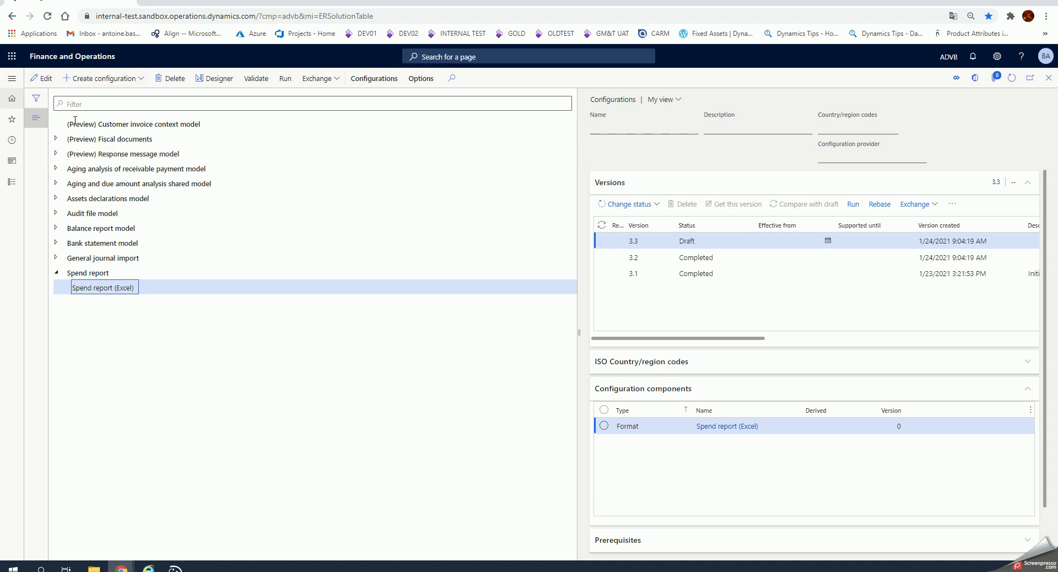
left_click(88, 273)
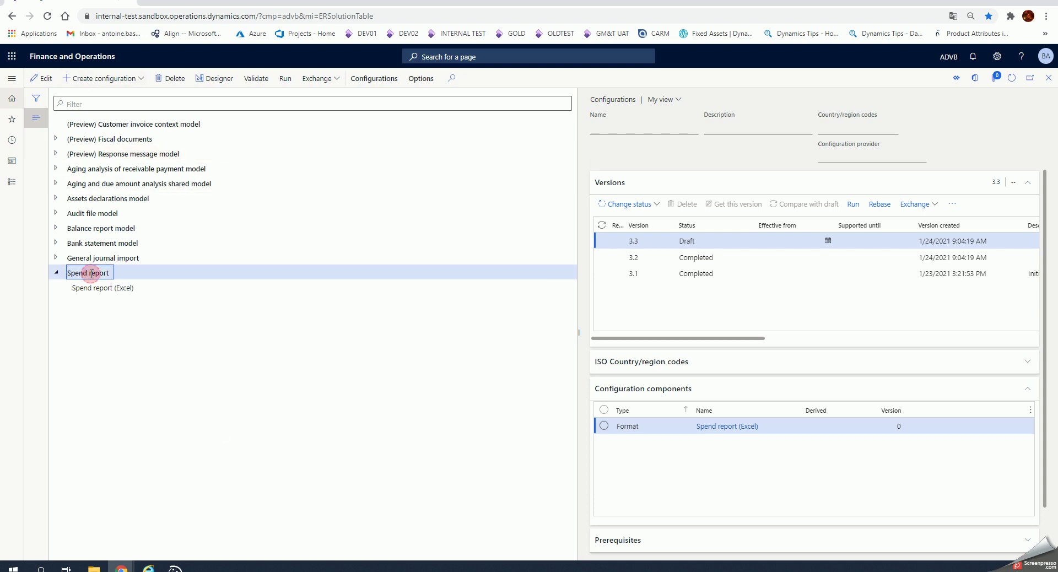
left_click(97, 79)
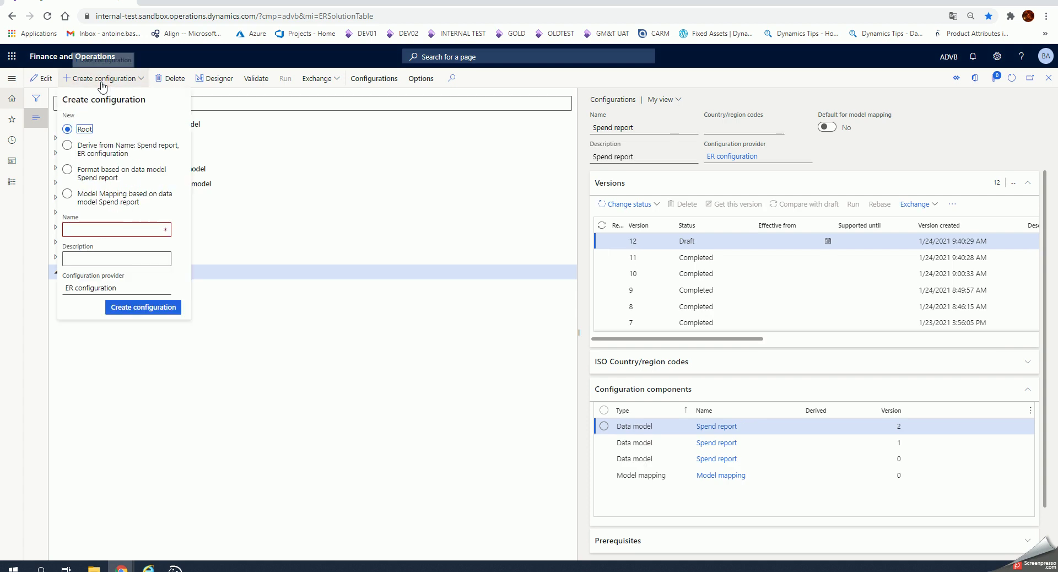
left_click(93, 180)
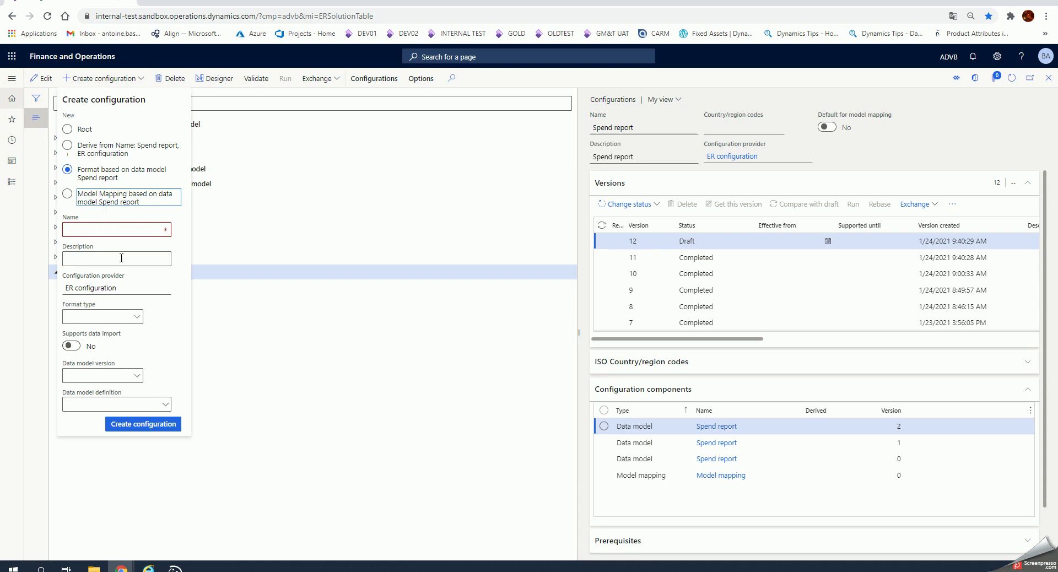
left_click(138, 317)
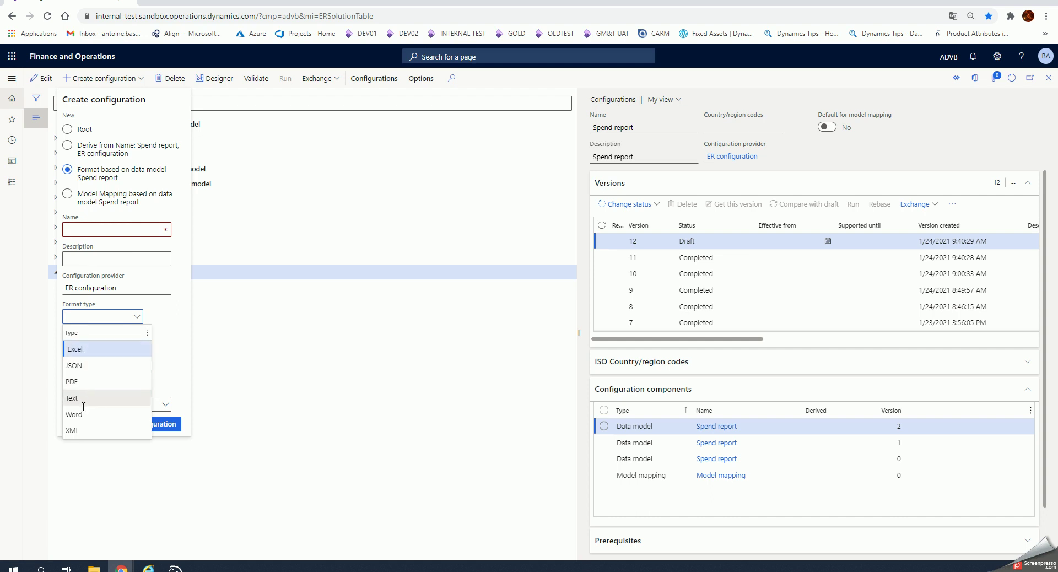
left_click(177, 333)
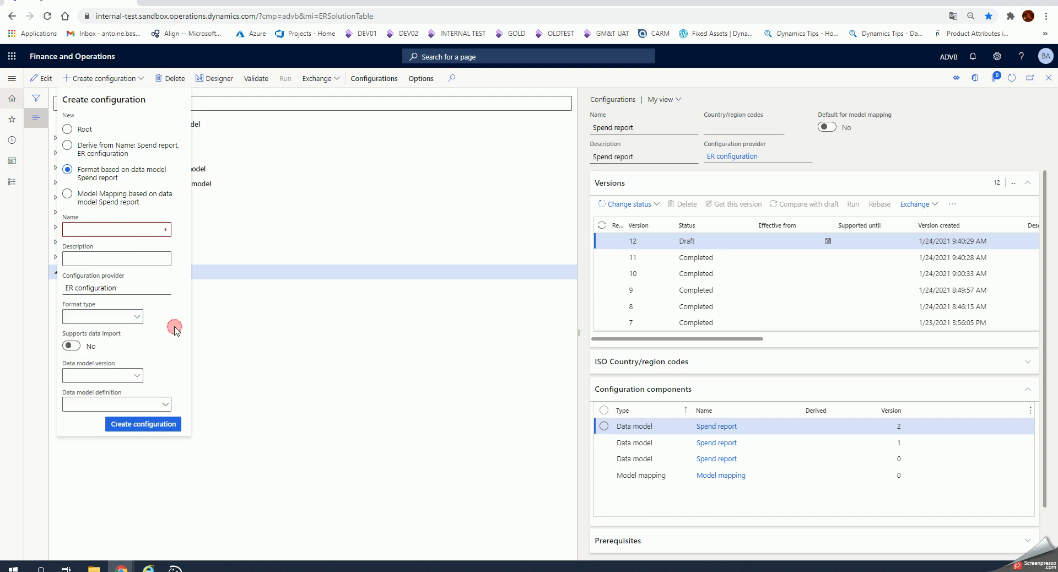
left_click(136, 376)
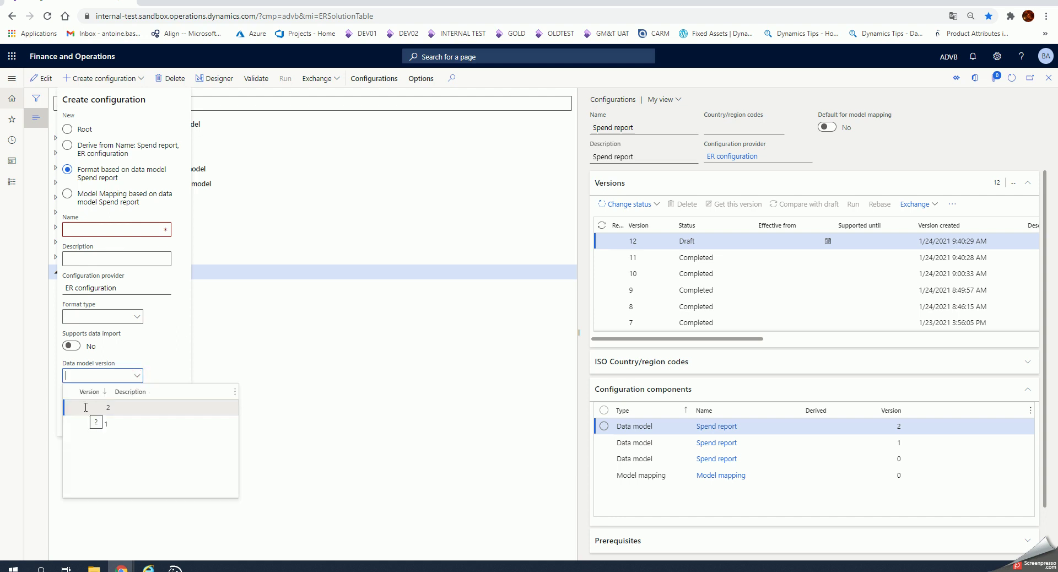
left_click(162, 352)
left_click(142, 424)
Open the Spend report (Excel) format in the designer and expand Excel, Spend and List to review their elements.
left_click(97, 287)
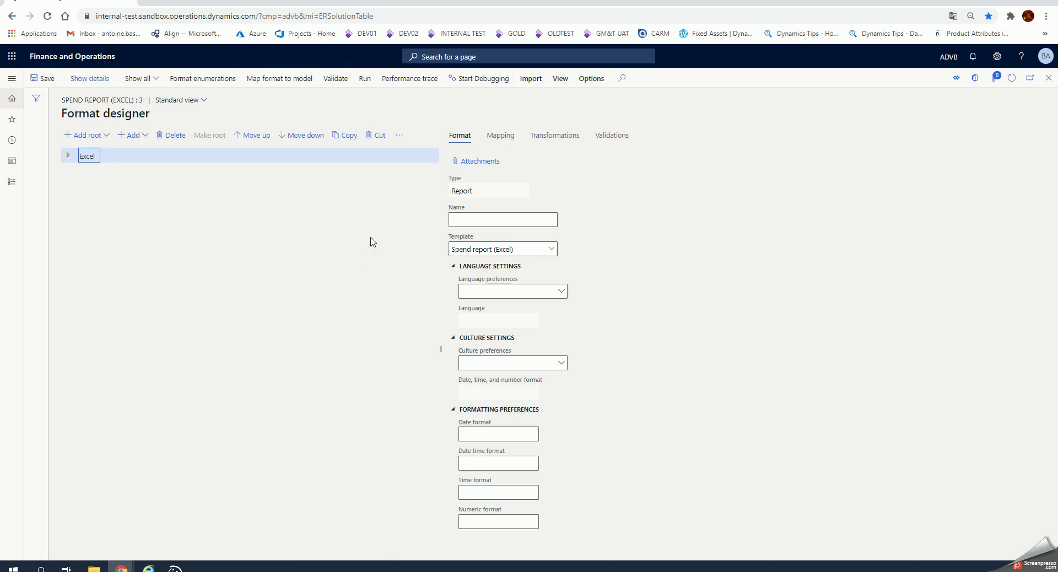
left_click(67, 156)
left_click(73, 171)
left_click(78, 231)
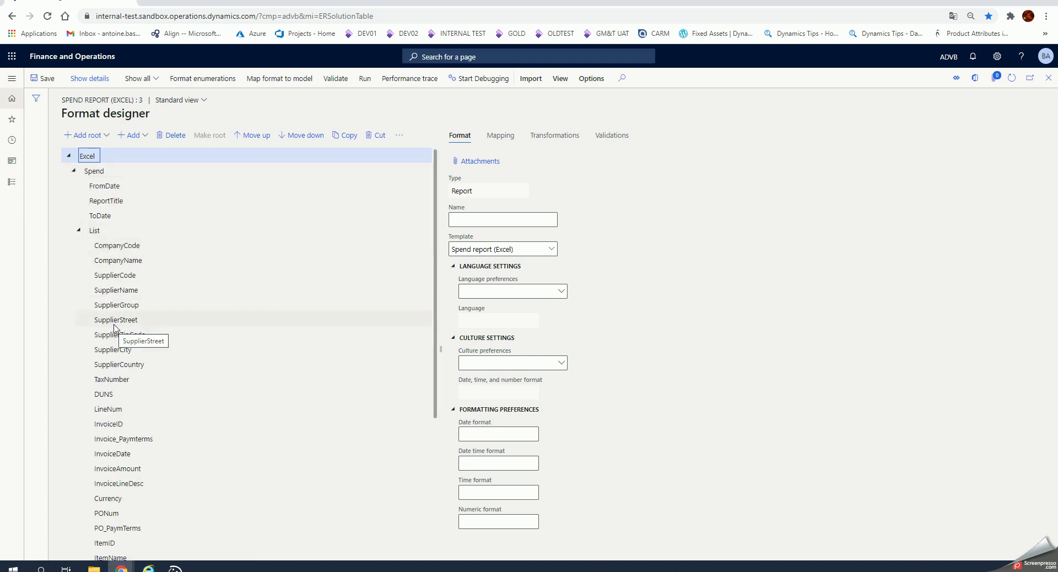
scroll(194, 384, "down", 4)
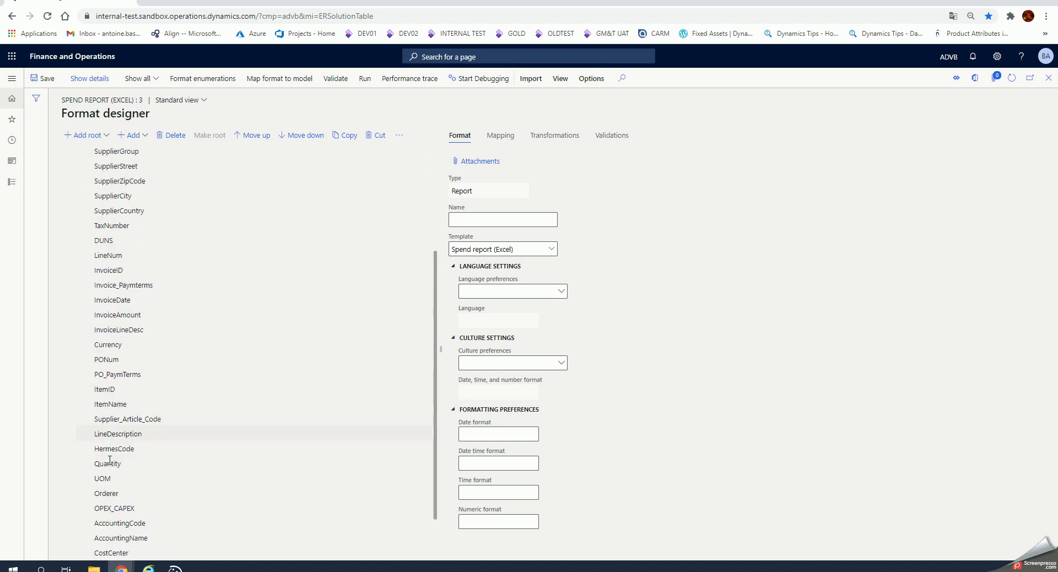
scroll(194, 383, "up", 4)
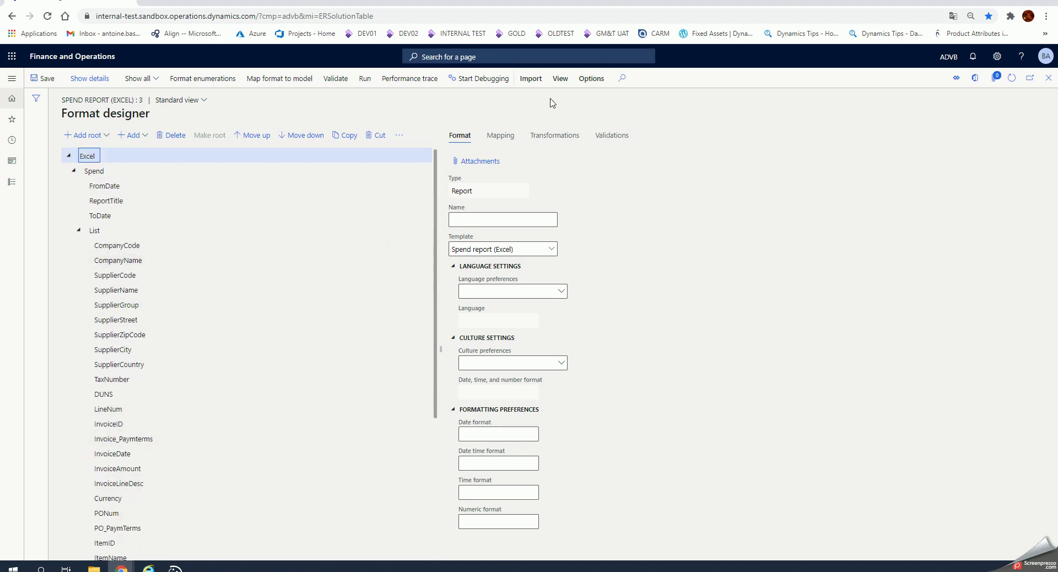
Open the Spend report (Excel) template file from the format's attachments in Excel.
left_click(560, 78)
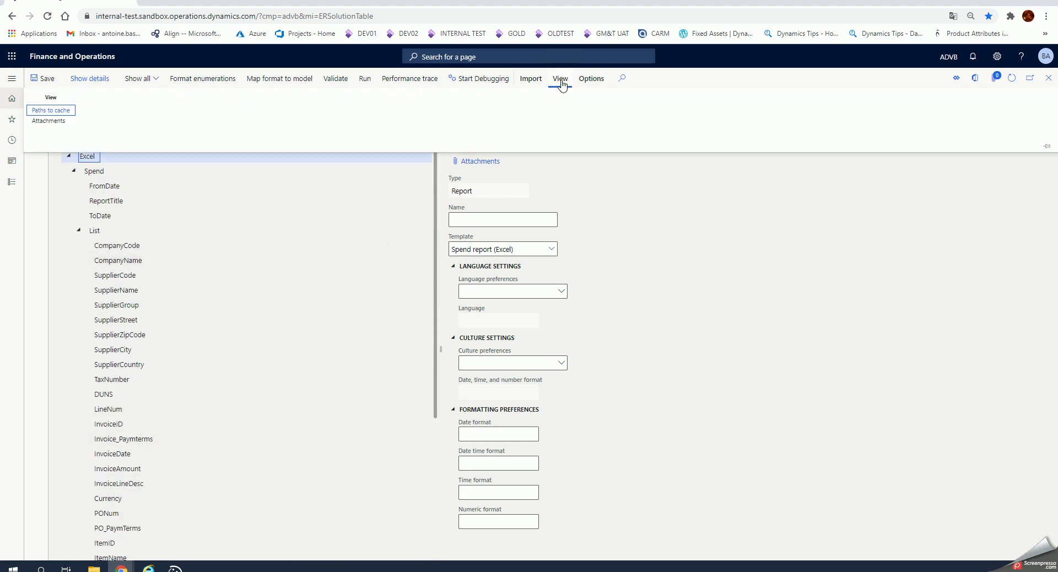
left_click(49, 122)
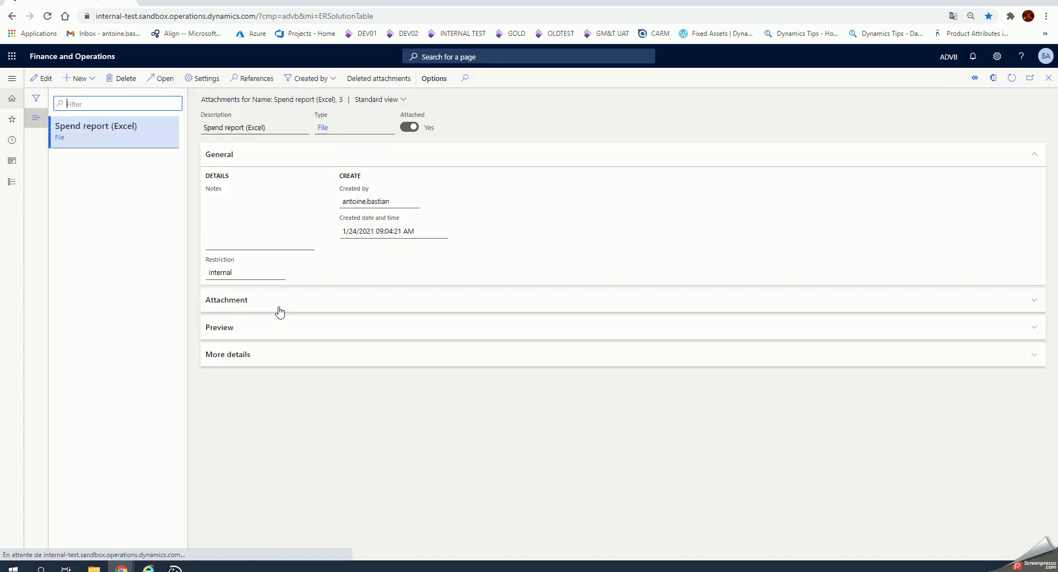
left_click(161, 79)
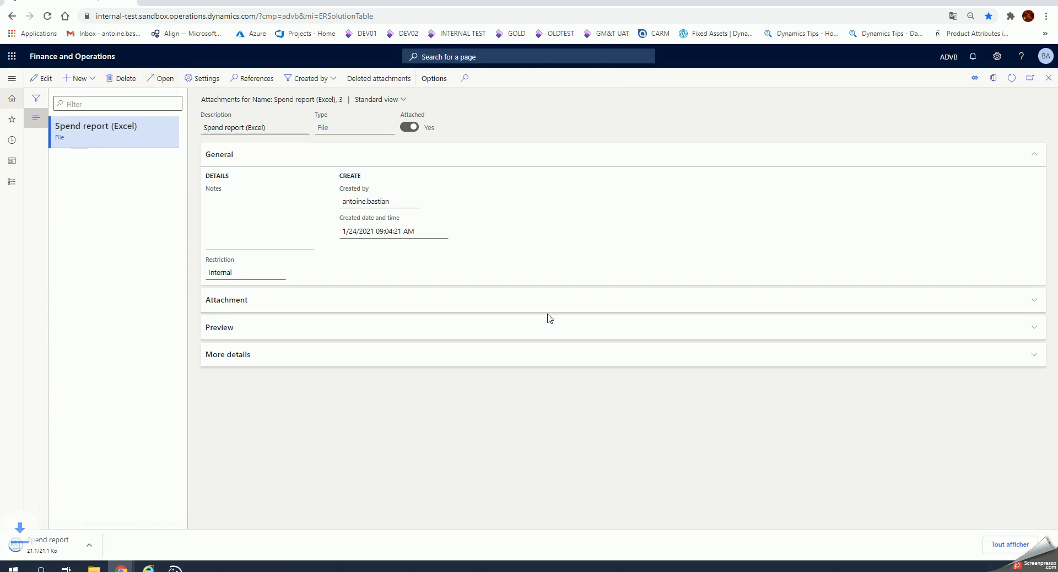
left_click(68, 546)
left_click(306, 202)
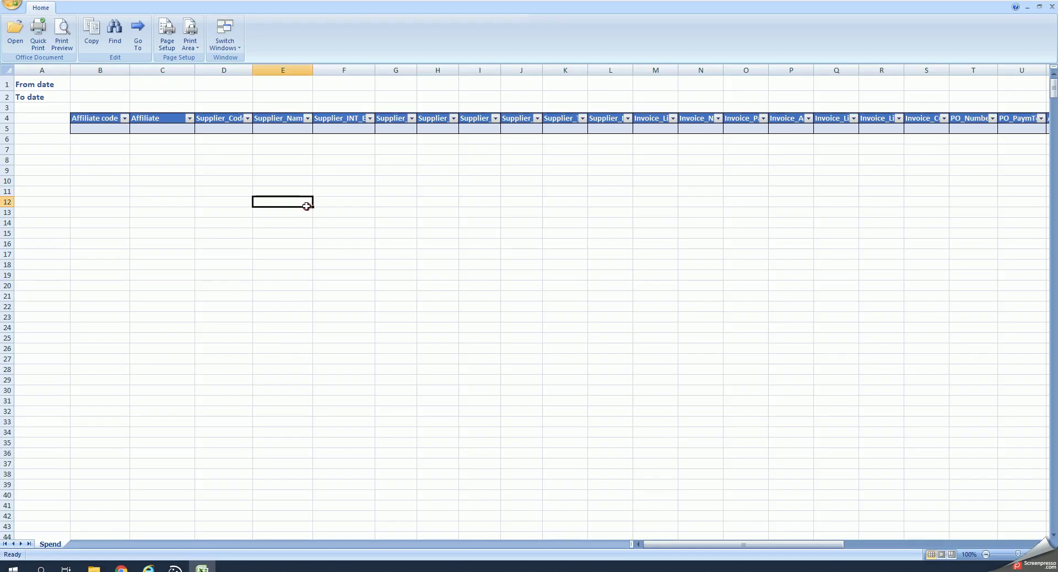
Examine the From date and To date labels and the row 4 column headings across the Spend sheet.
left_click(38, 84)
key("Down")
left_click(48, 84)
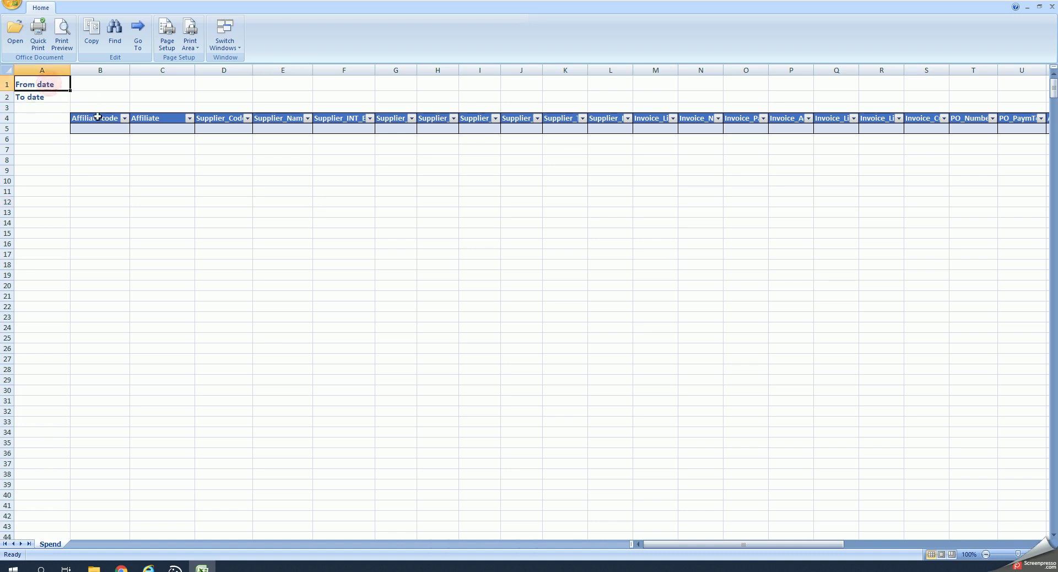
left_click(97, 118)
left_click_drag(678, 545, 892, 546)
left_click(864, 201)
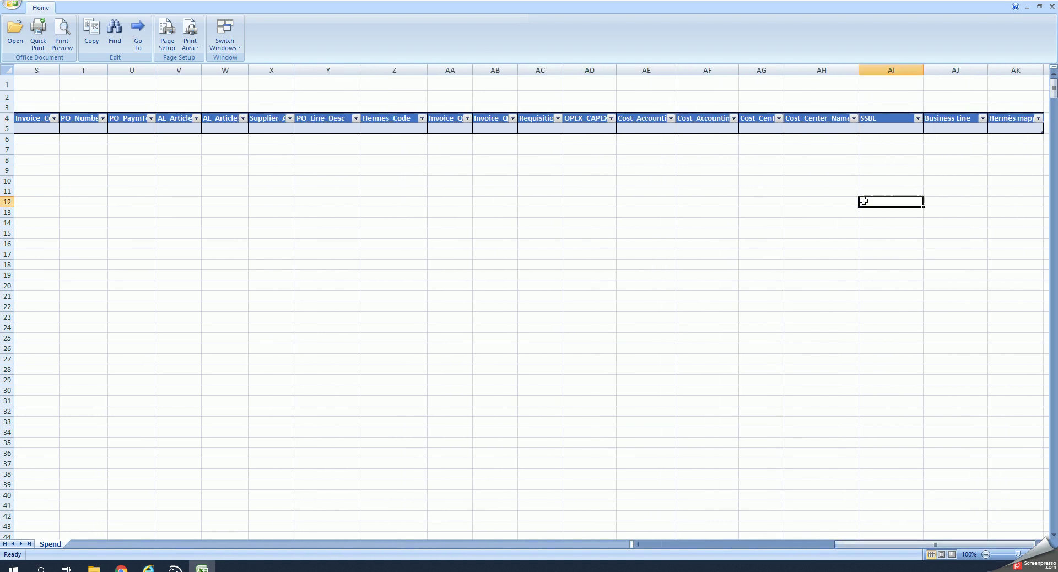
left_click(319, 120)
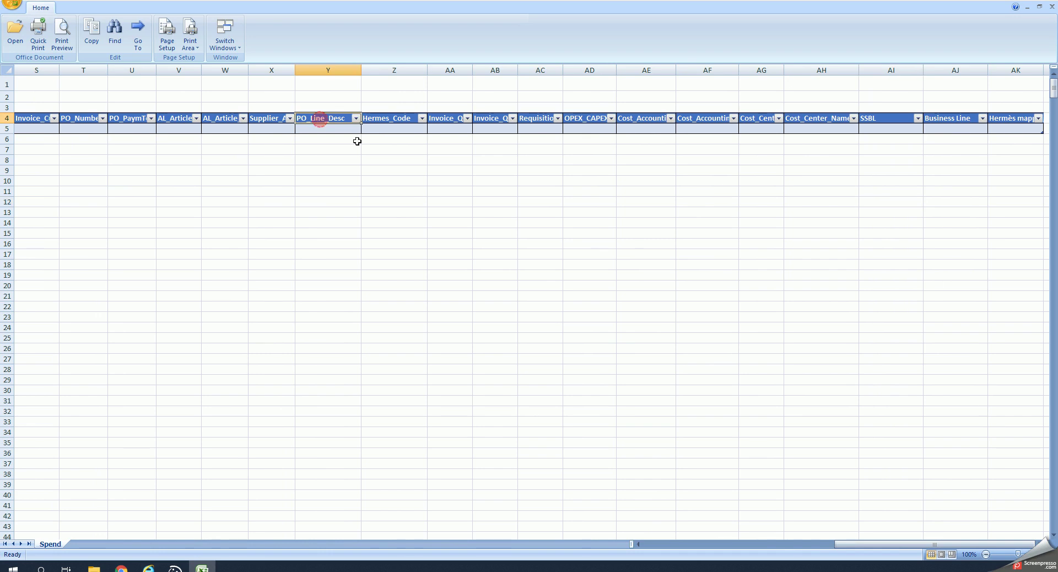
left_click(756, 119)
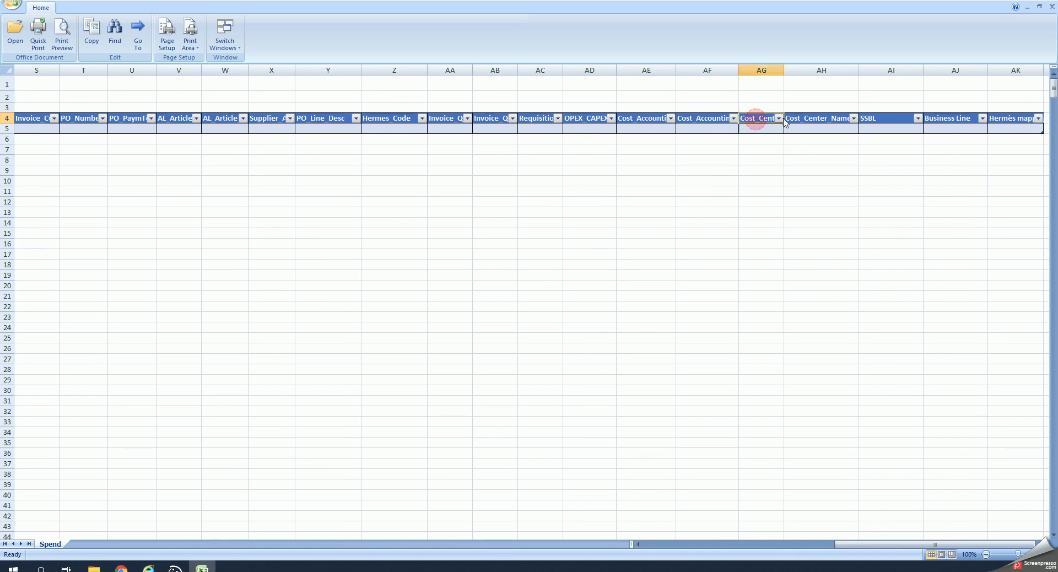
left_click(819, 118)
left_click_drag(871, 546, 865, 545)
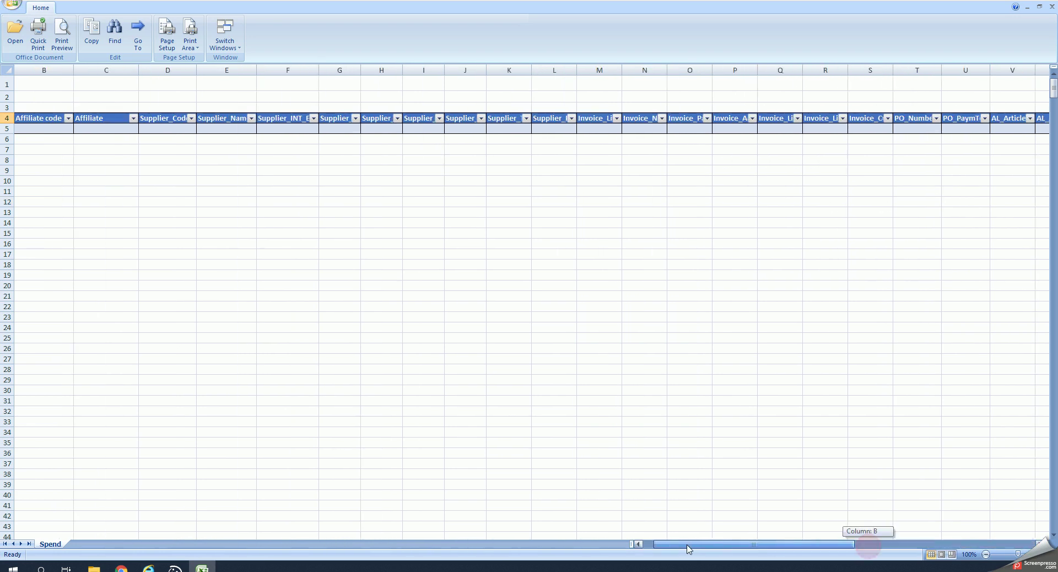
left_click(428, 306)
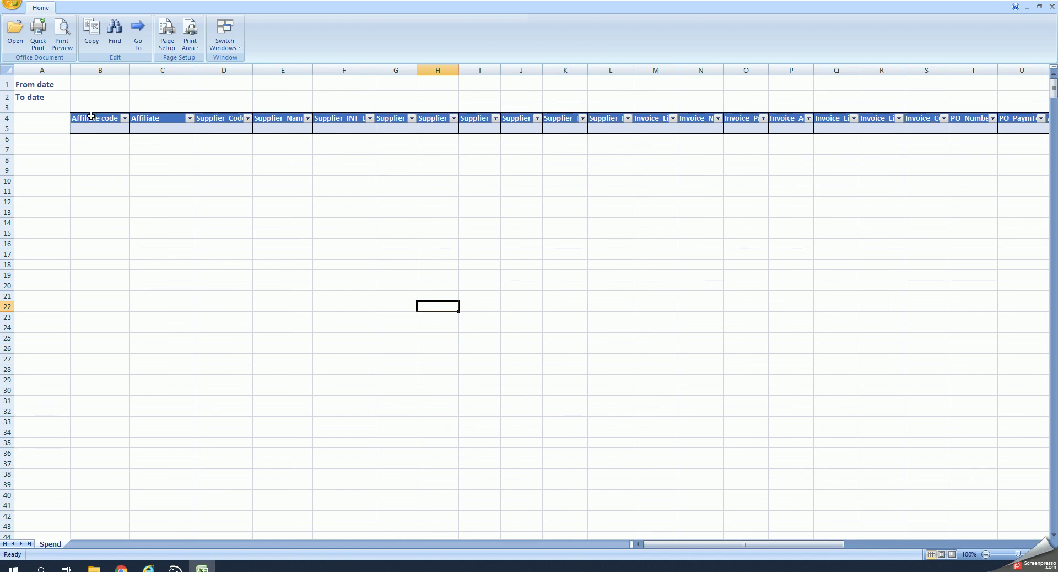
Examine the row 5 data cells under the Affiliate and Supplier headings and the value cells beside From date and To date.
left_click_drag(97, 128, 673, 128)
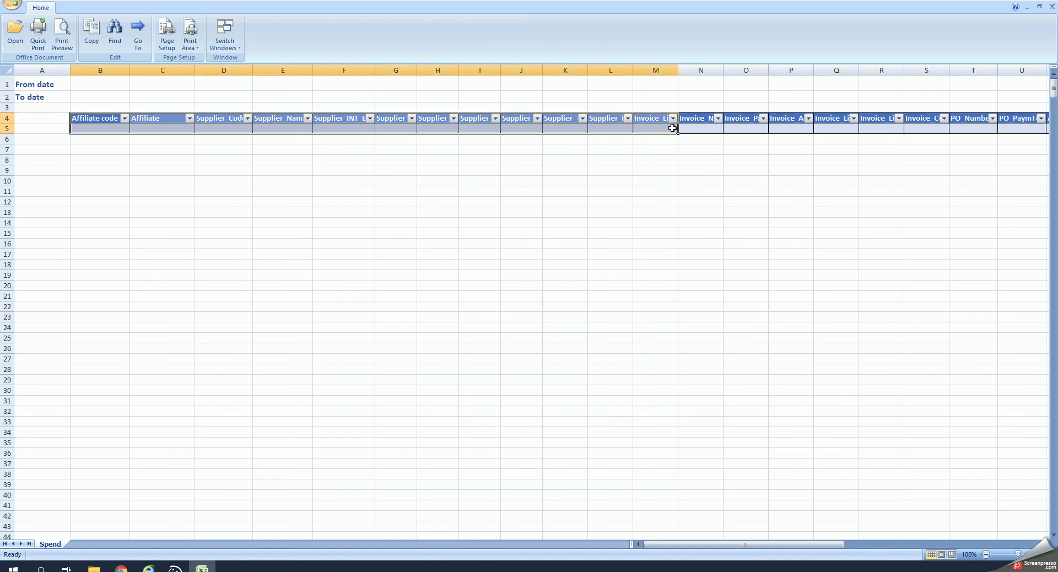
left_click(248, 192)
left_click(102, 130)
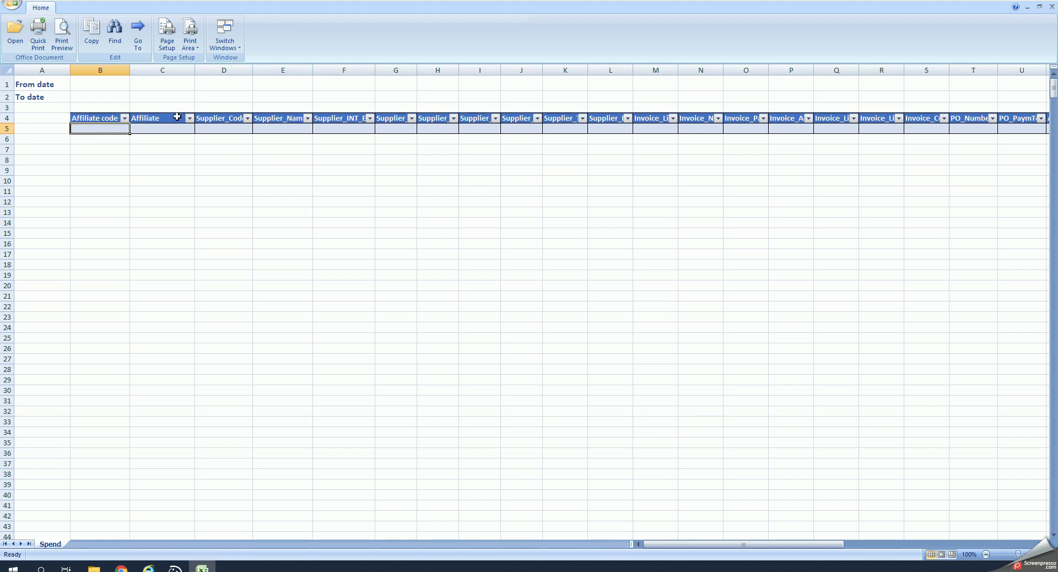
left_click(156, 128)
left_click(100, 129)
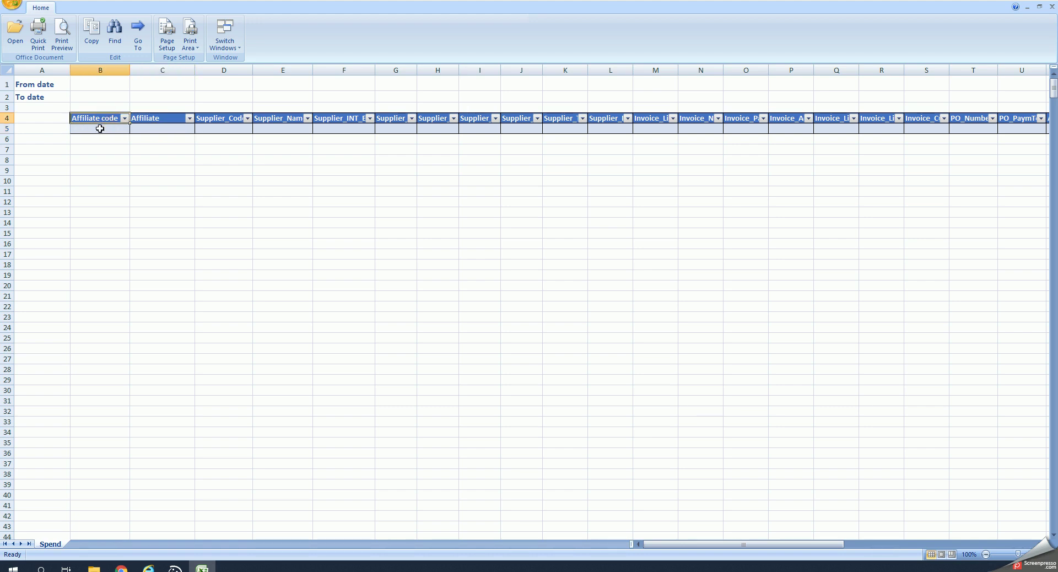
left_click(100, 129)
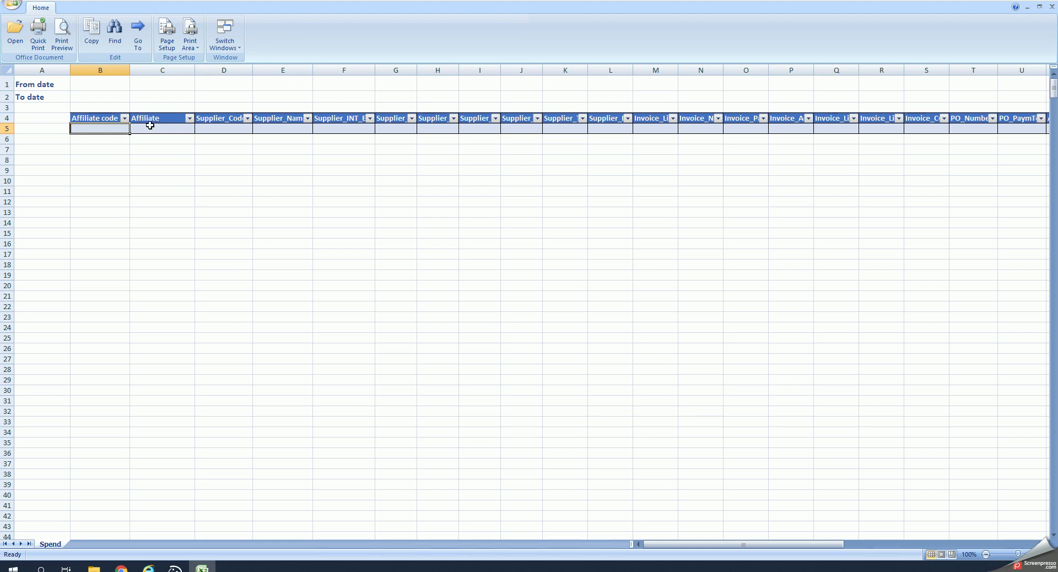
left_click(147, 127)
left_click(223, 127)
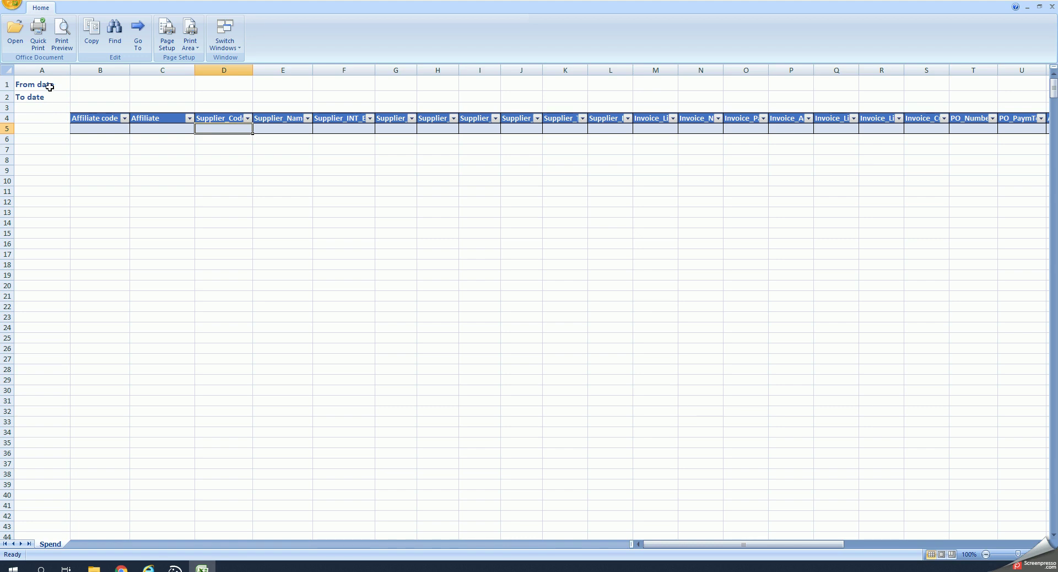
left_click(90, 83)
left_click(90, 97)
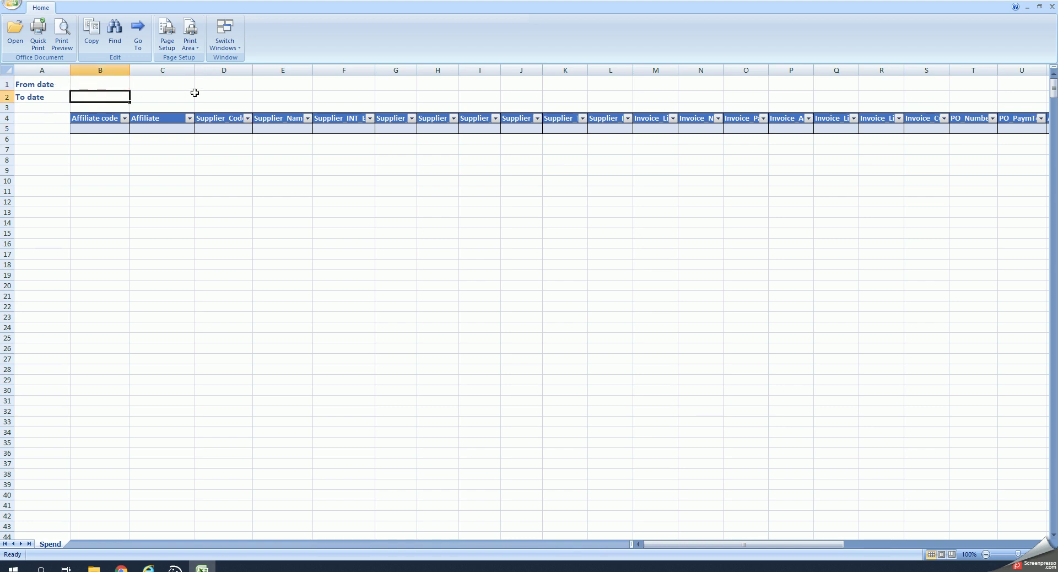
left_click(214, 85)
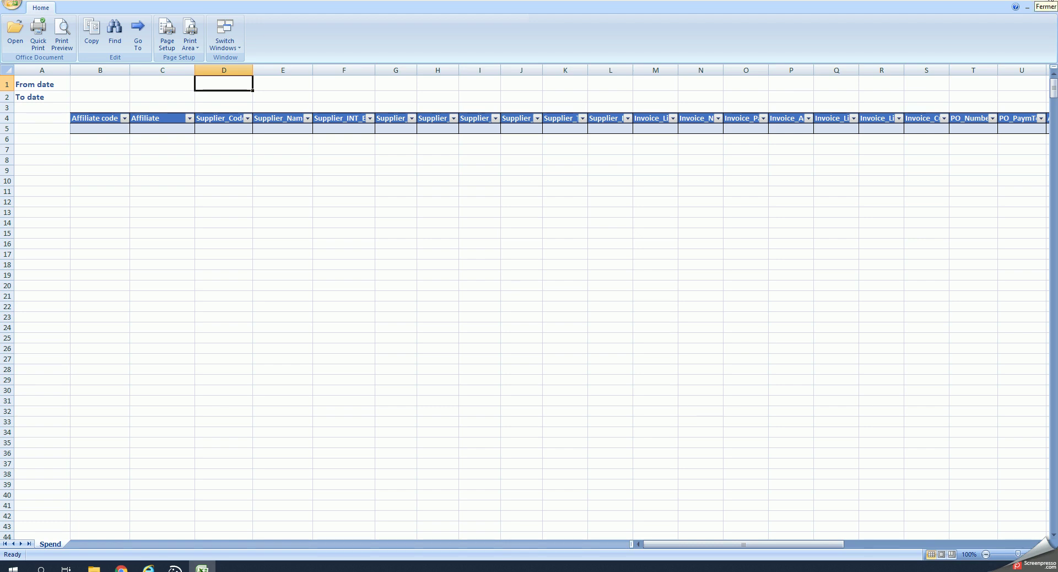
Close the Excel template and the attachments page, and view the Excel import options for the SupplierName element in the format designer.
left_click(1049, 2)
left_click(1050, 78)
left_click(118, 288)
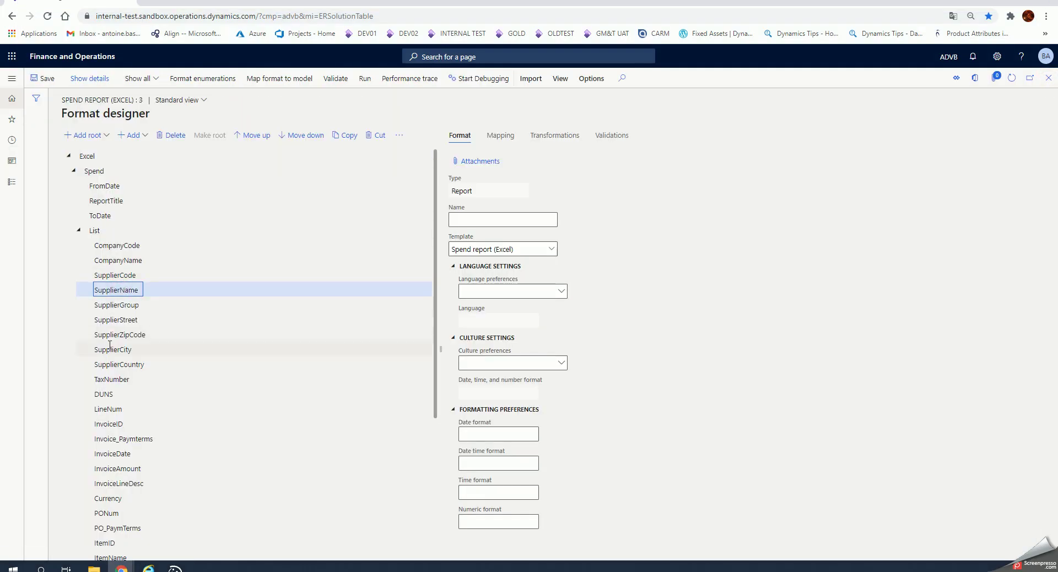
left_click(531, 78)
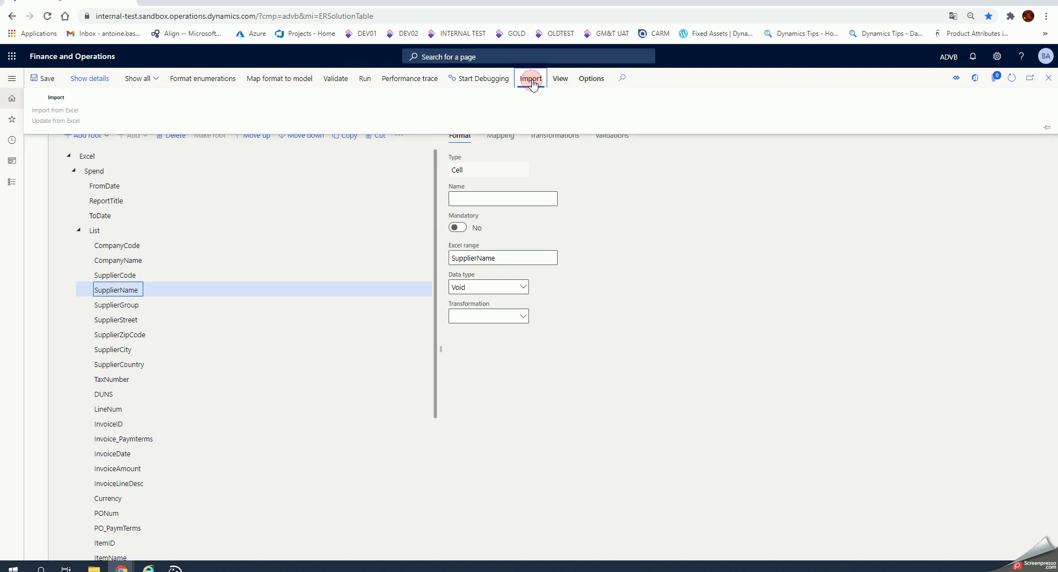
Examine the Excel range settings of the CompanyName, SupplierCity and LineNum cells in the format tree.
left_click(109, 260)
scroll(111, 371, "down", 4)
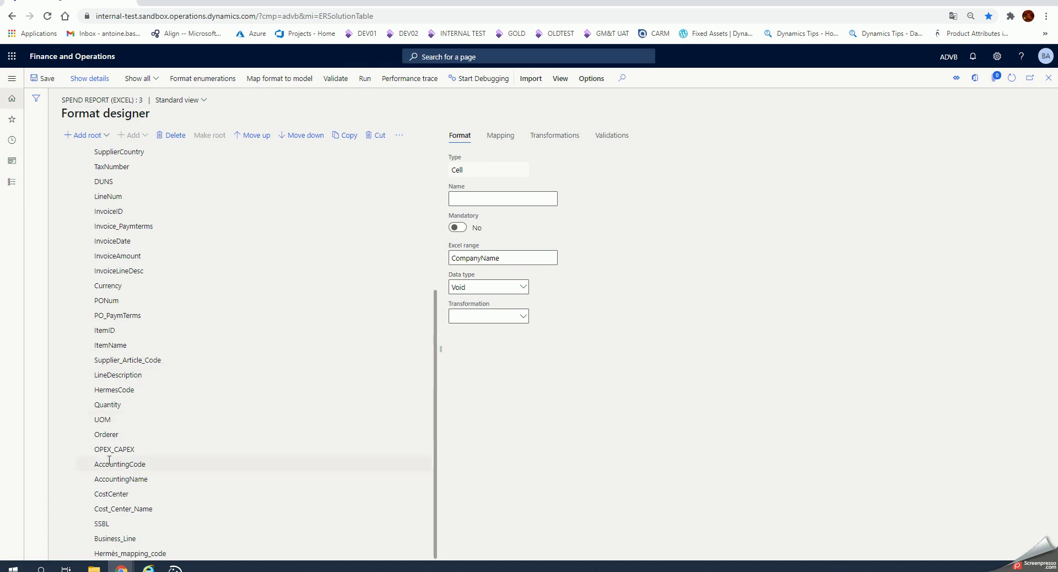
scroll(110, 461, "up", 4)
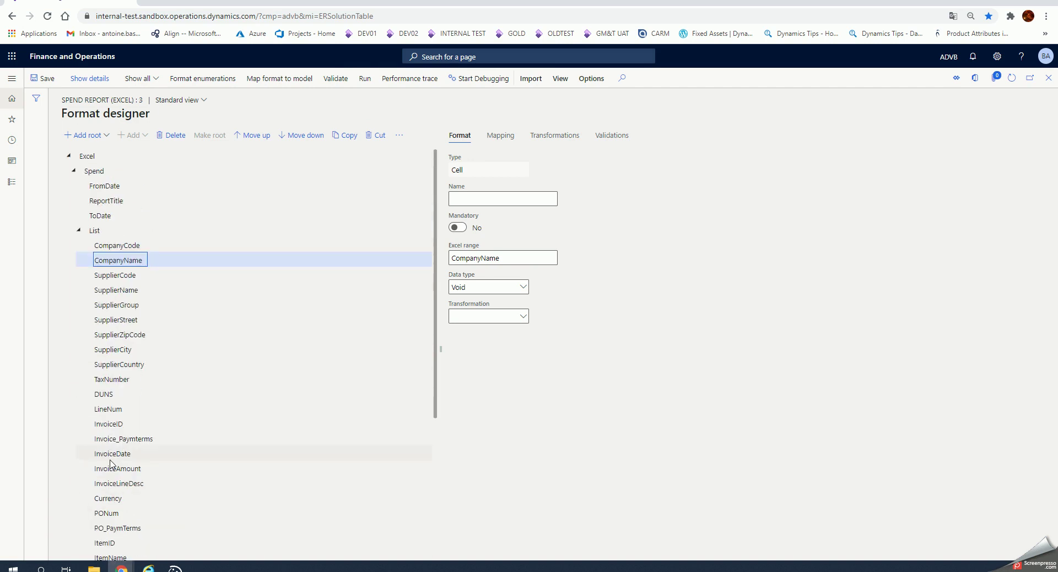
left_click(113, 351)
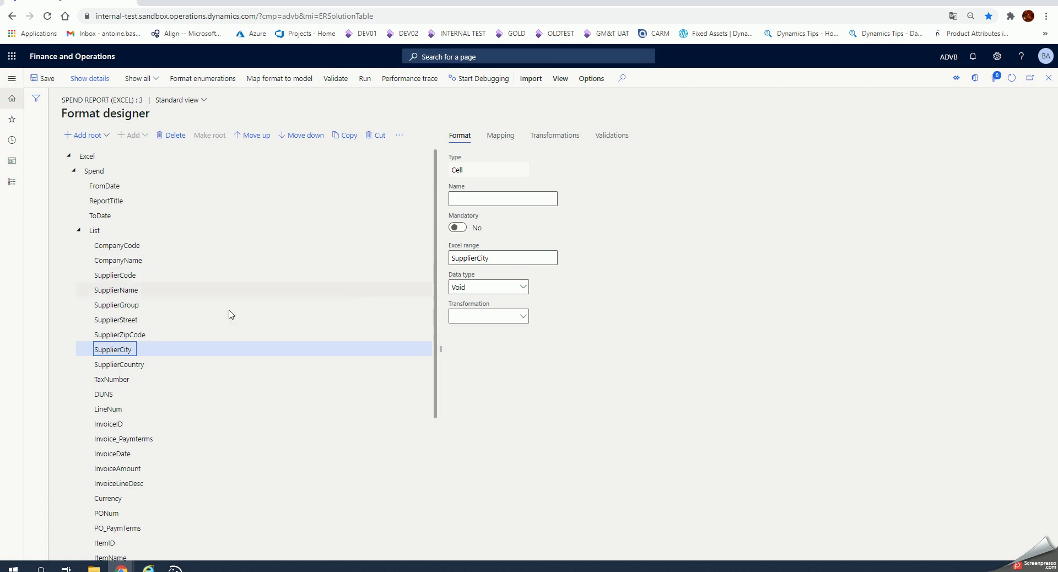
left_click(499, 258)
left_click_drag(503, 258, 451, 258)
left_click(497, 258)
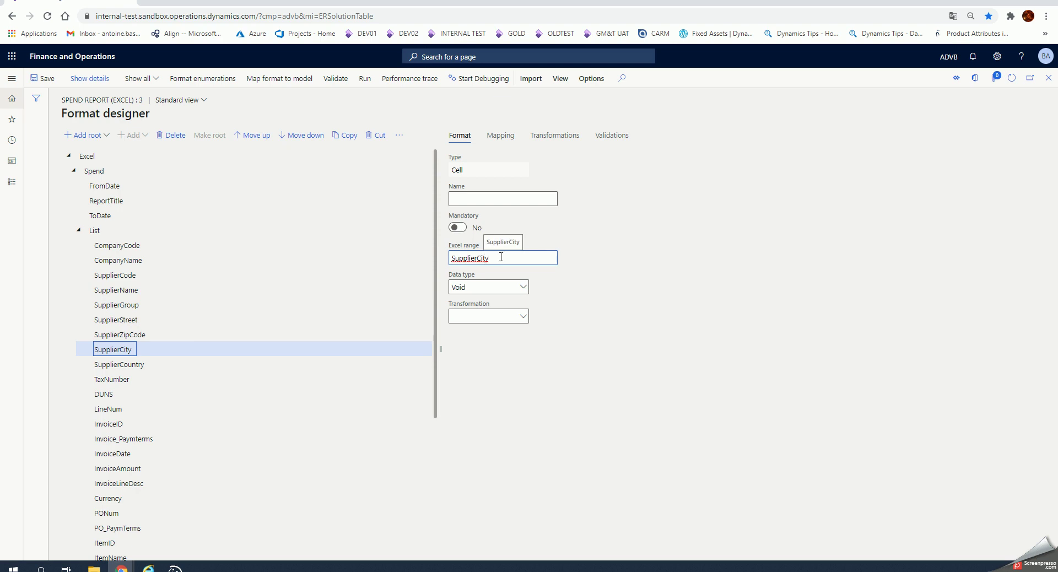
left_click(111, 408)
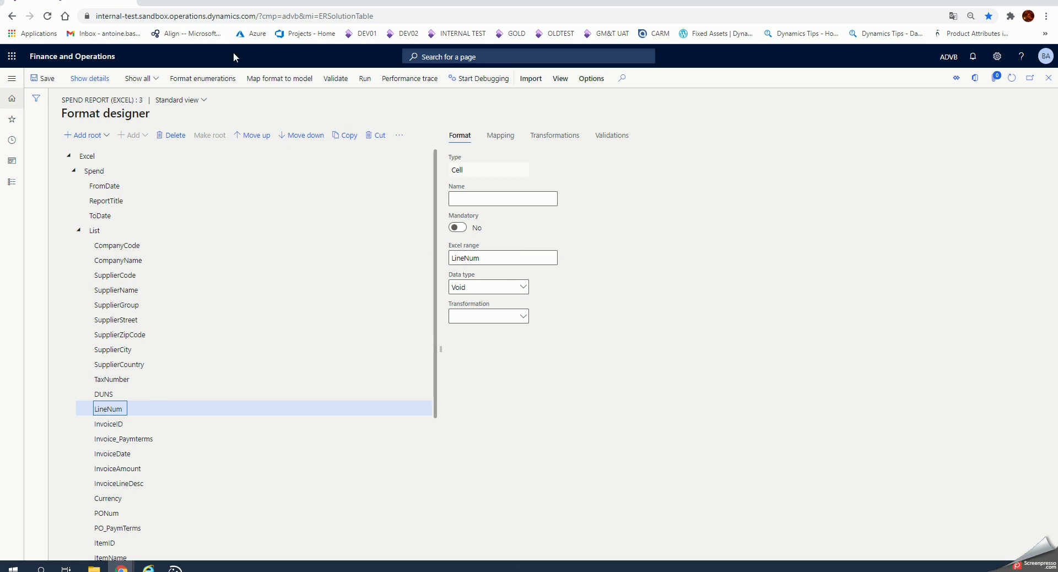
Show the format's data mapping and expand the model's Report header, Period and Vendor invoices nodes.
left_click(502, 138)
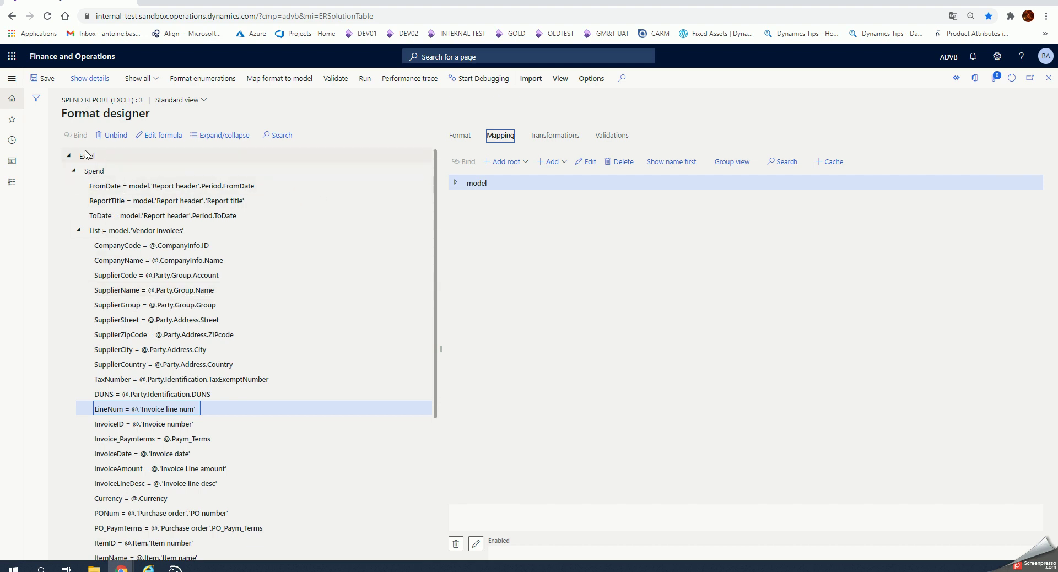
left_click(456, 184)
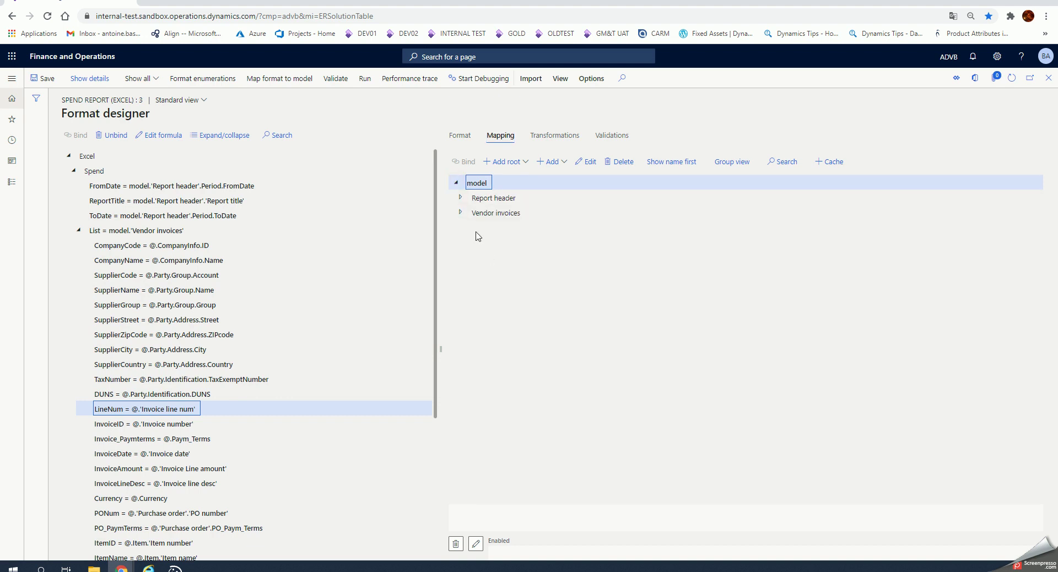
left_click(460, 212)
left_click(461, 199)
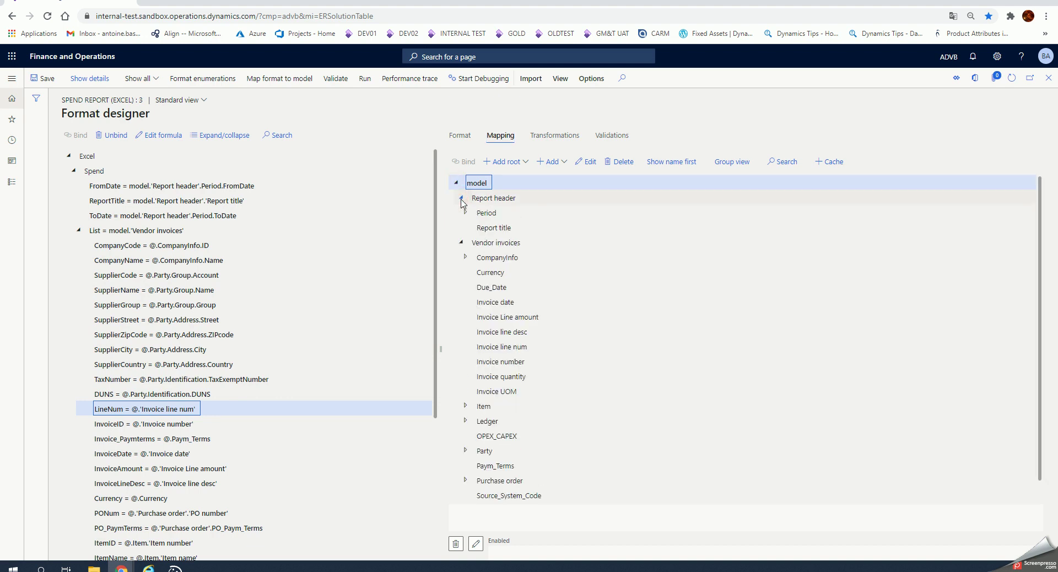
left_click(466, 214)
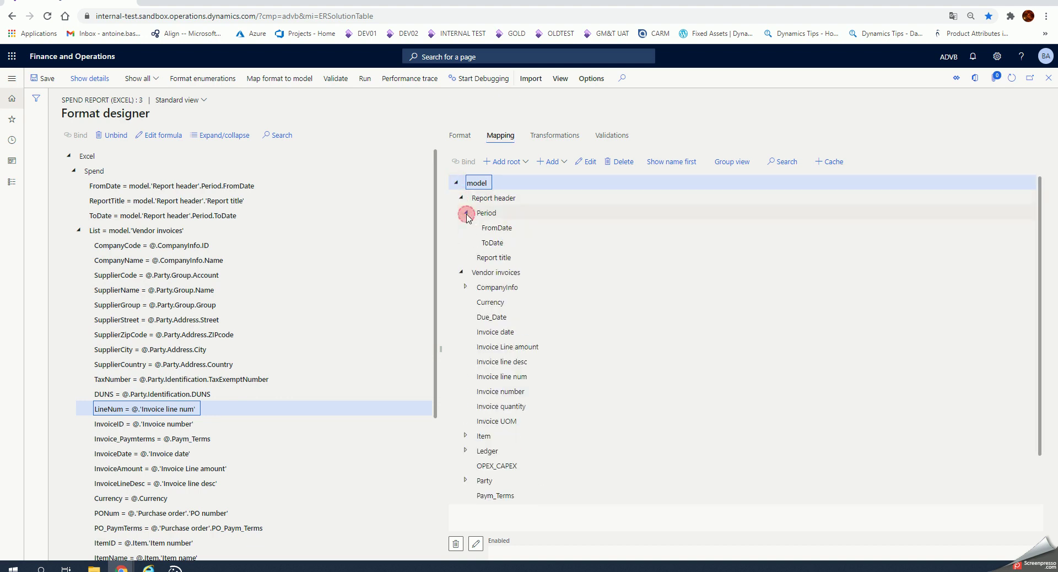
Compare the FromDate and ReportTitle bindings with the matching Period and Report title fields in the model.
left_click(158, 189)
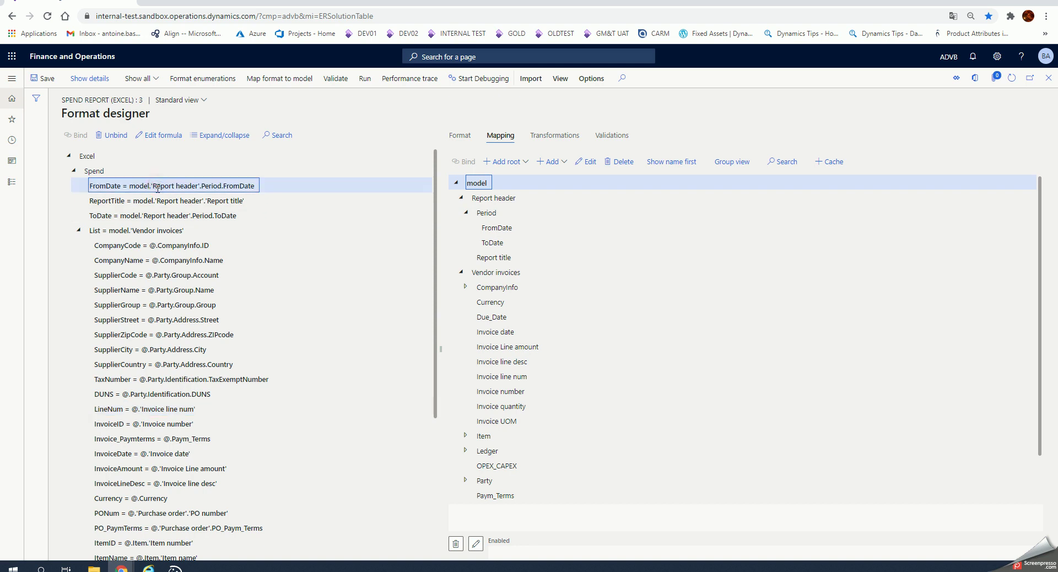
left_click(499, 229)
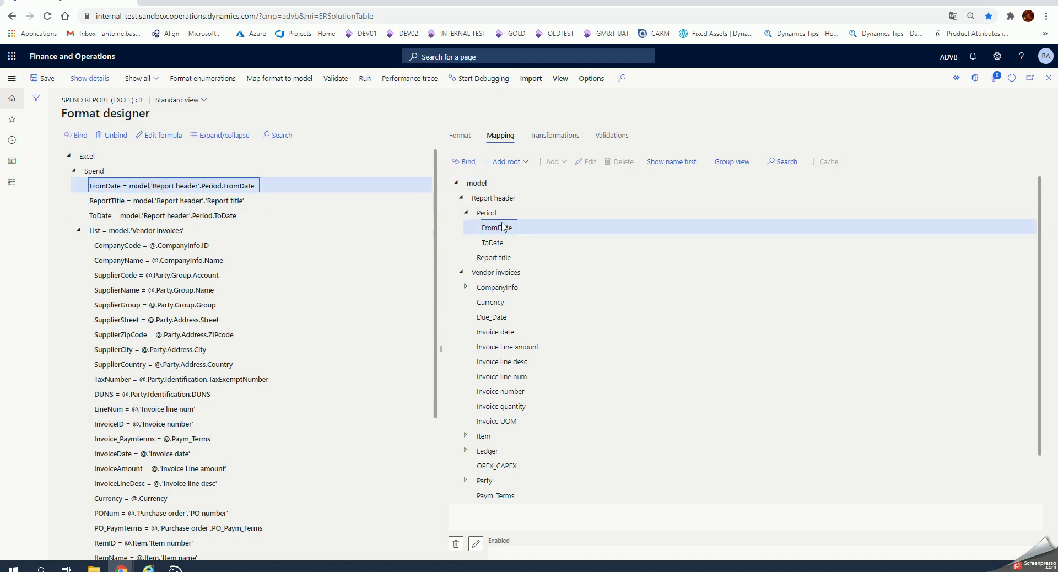
left_click(172, 202)
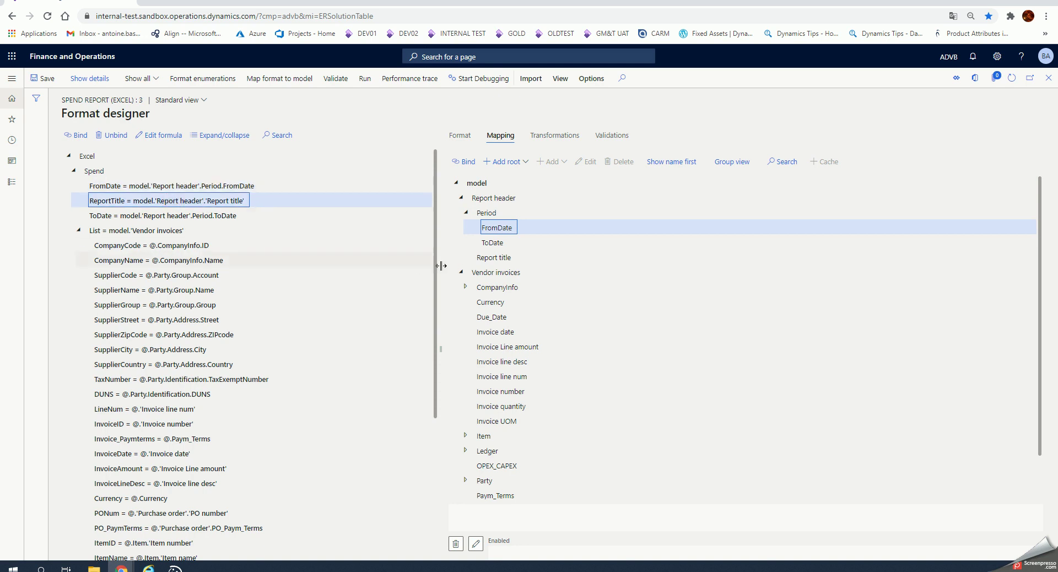
left_click(498, 258)
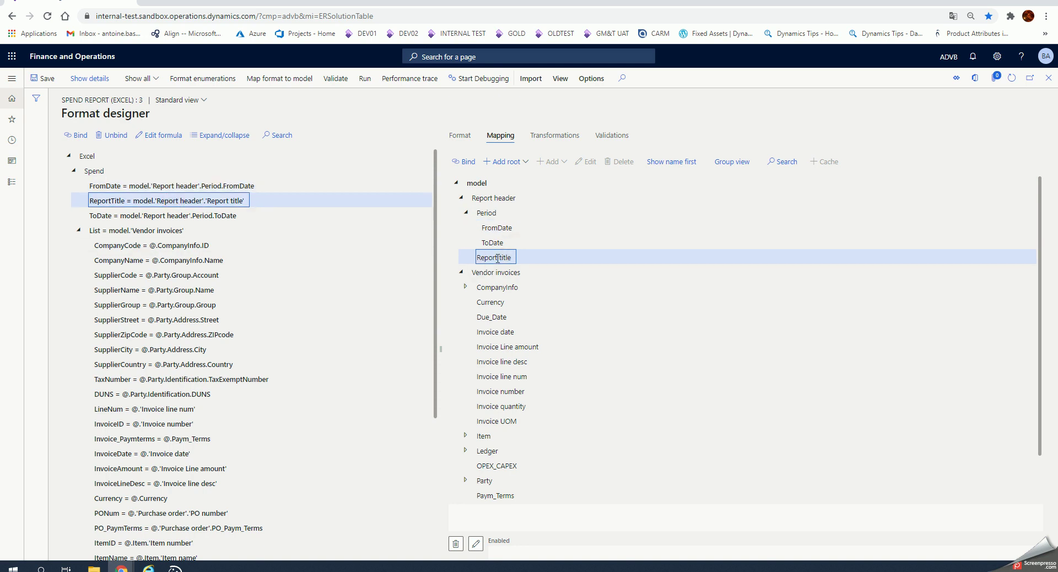
Review the cell bindings and compare the List element's binding with the Vendor invoices record list in the model.
scroll(179, 320, "down", 4)
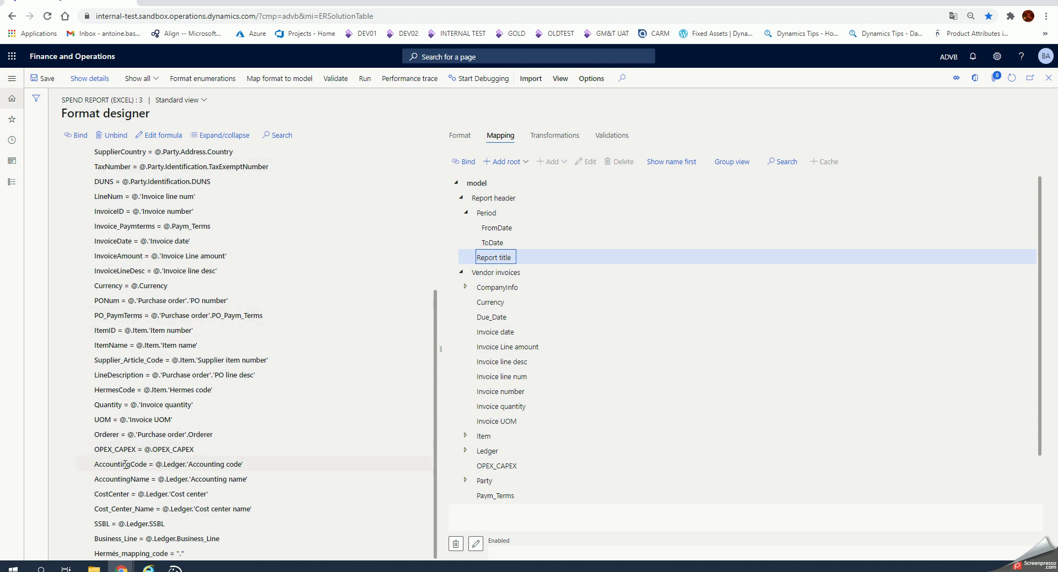
scroll(510, 441, "down", 1)
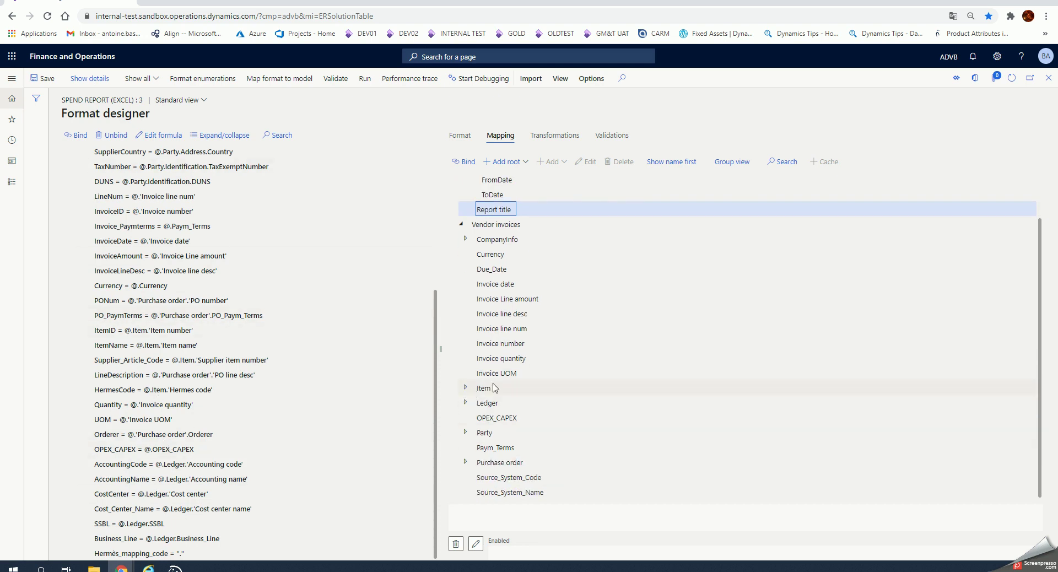
scroll(495, 388, "up", 1)
scroll(158, 335, "up", 4)
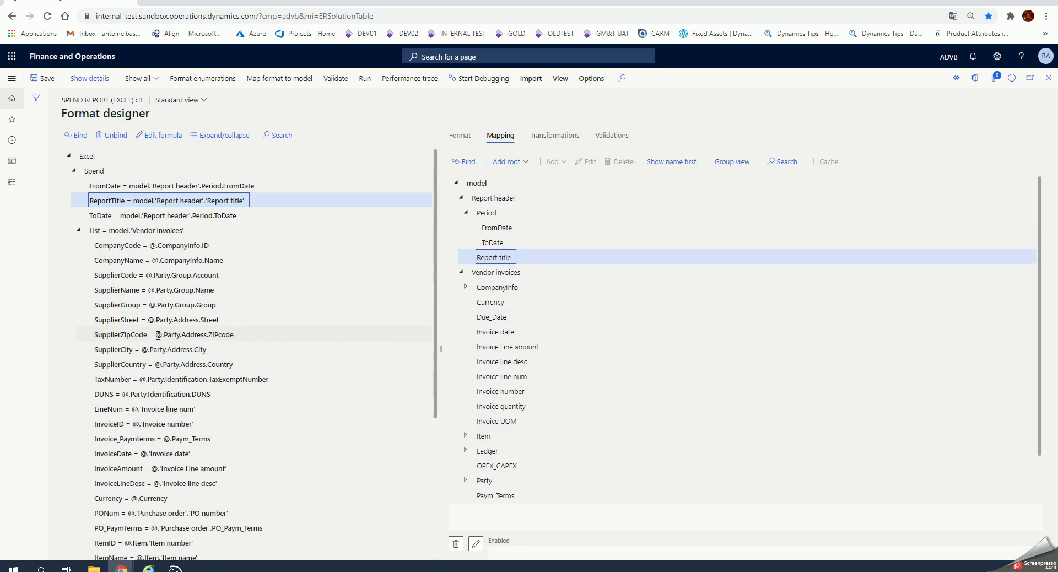
left_click(127, 232)
scroll(90, 239, "up", 2)
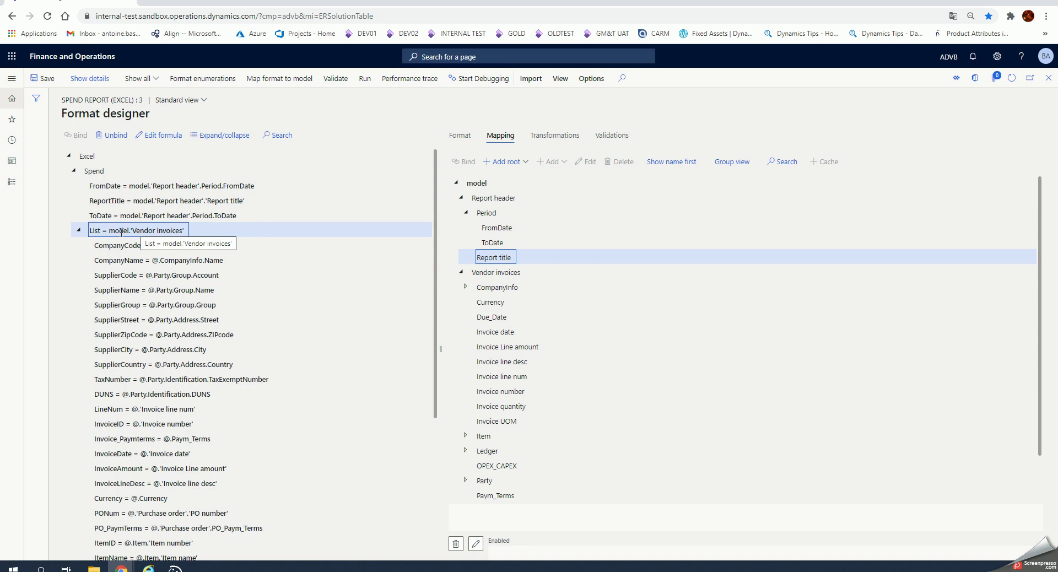
left_click(494, 272)
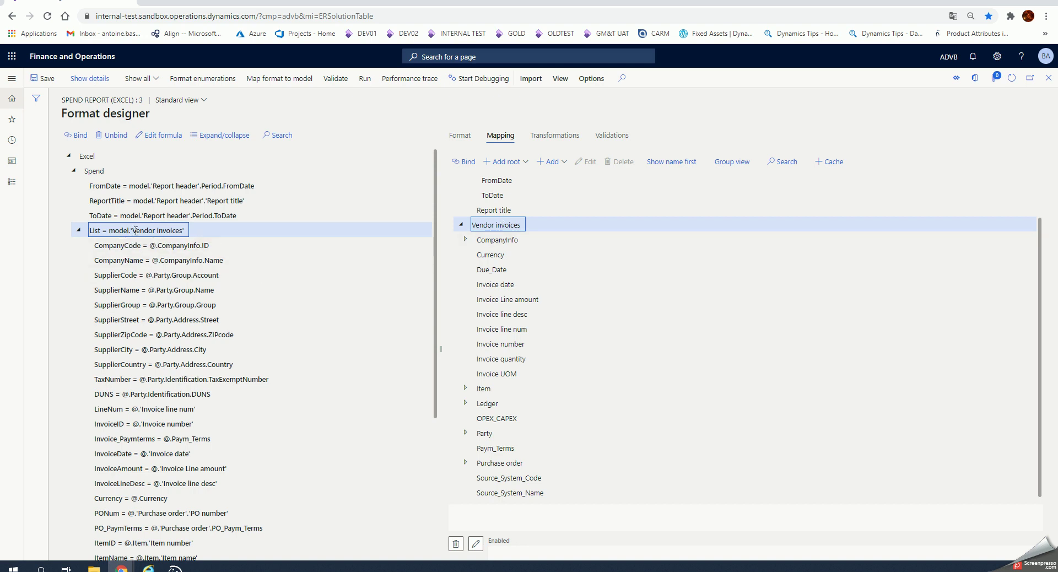
left_click(494, 225)
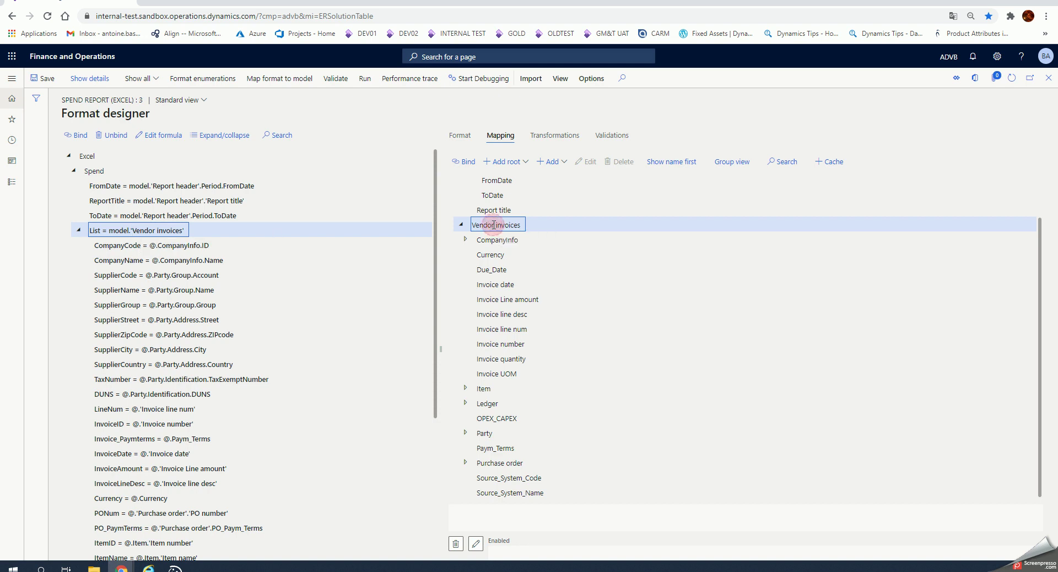
Examine the SupplierName binding and compare the ItemName binding with the Item name field under the model's Item node.
left_click(126, 289)
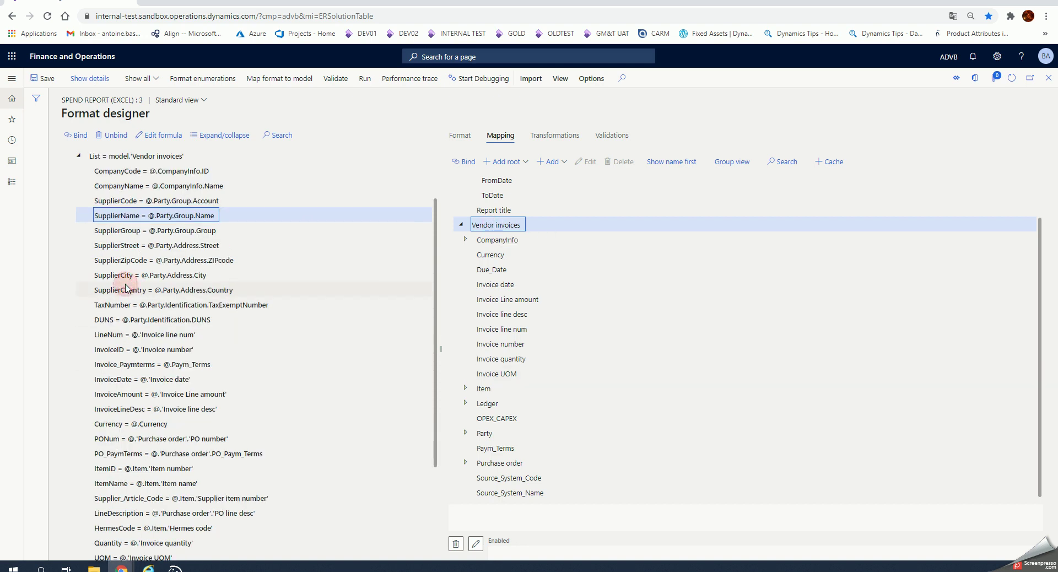
left_click(487, 315)
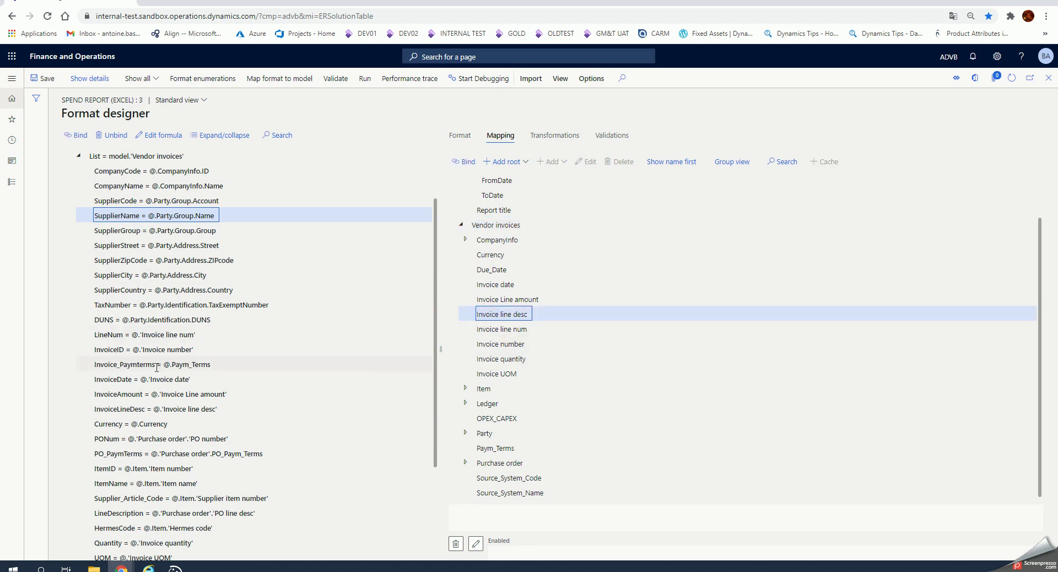
scroll(426, 402, "down", 3)
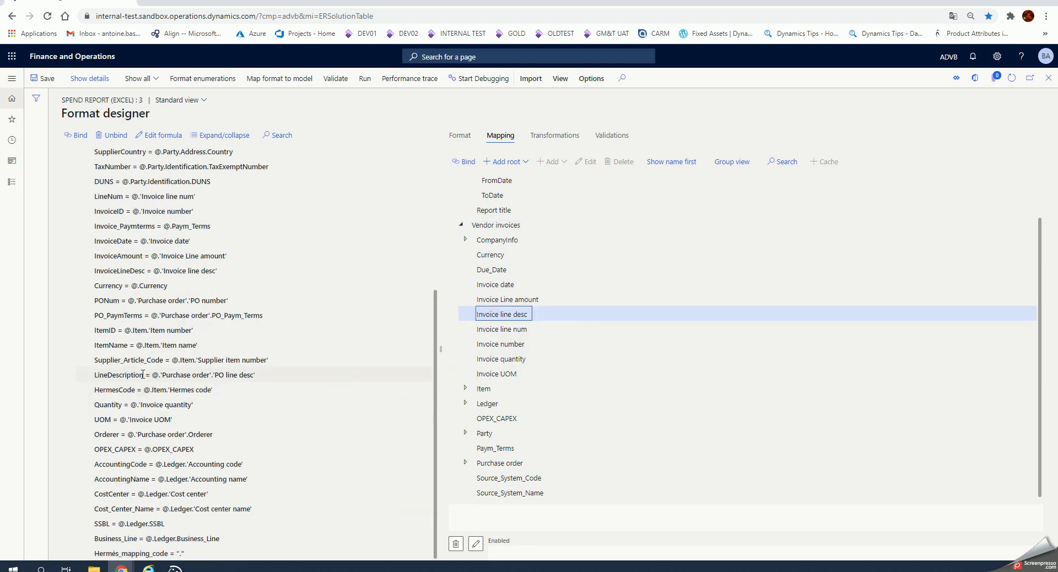
left_click(127, 346)
left_click(466, 389)
left_click(501, 434)
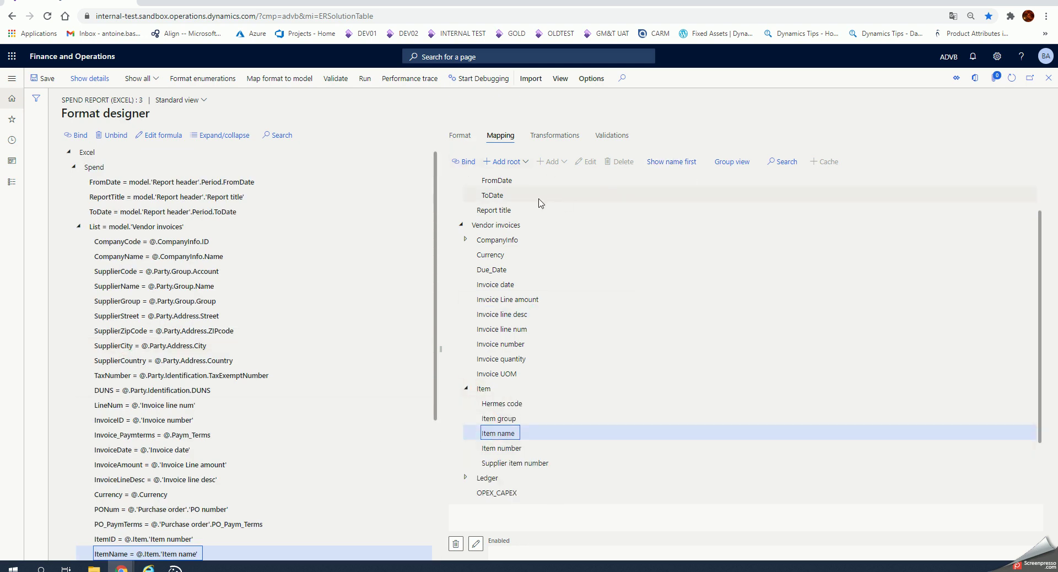
scroll(132, 358, "down", 4)
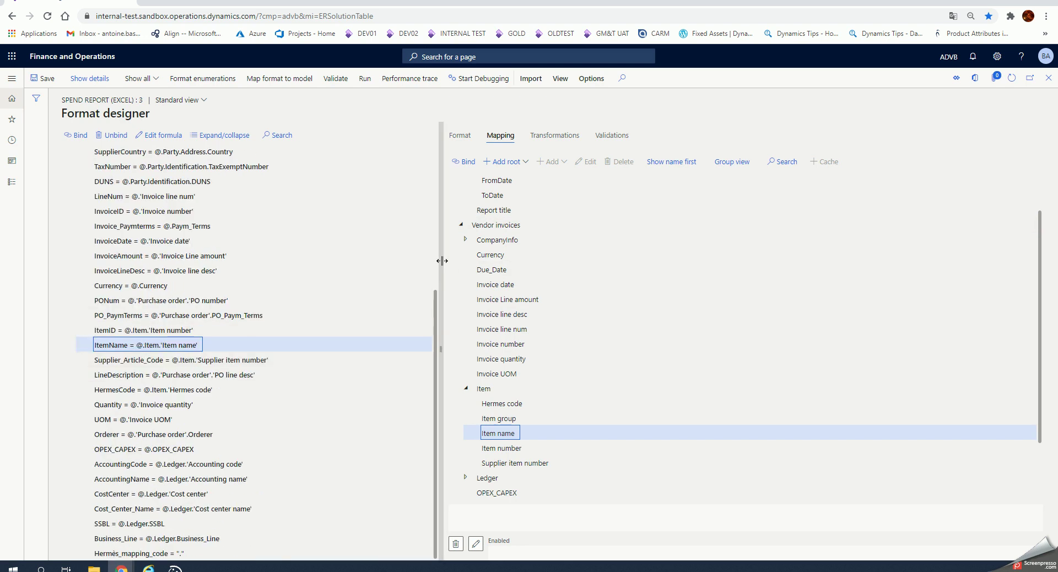
Validate the Spend report format, collapse the validation details and dismiss the notification.
left_click(333, 78)
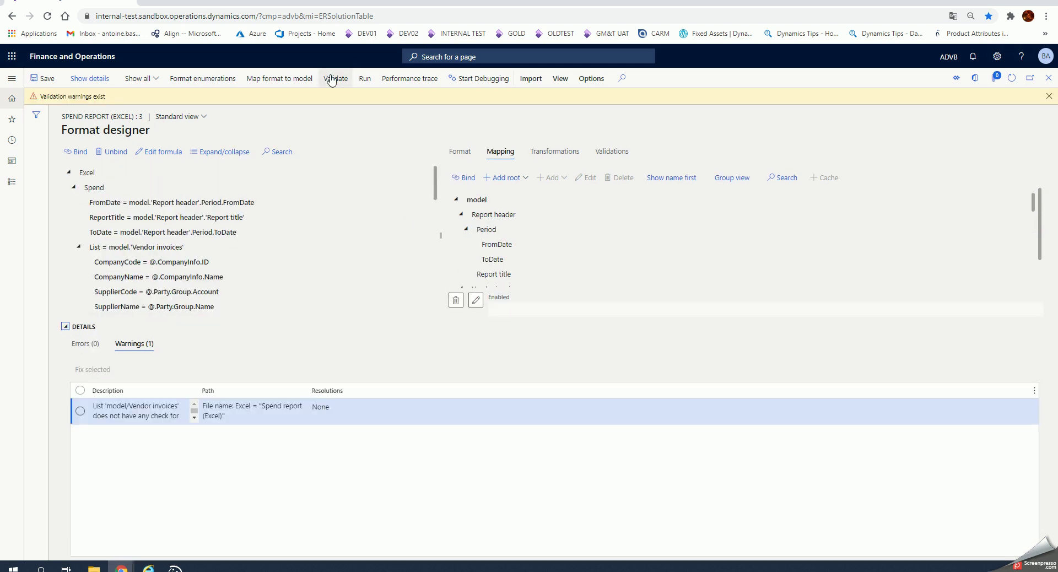
left_click(65, 327)
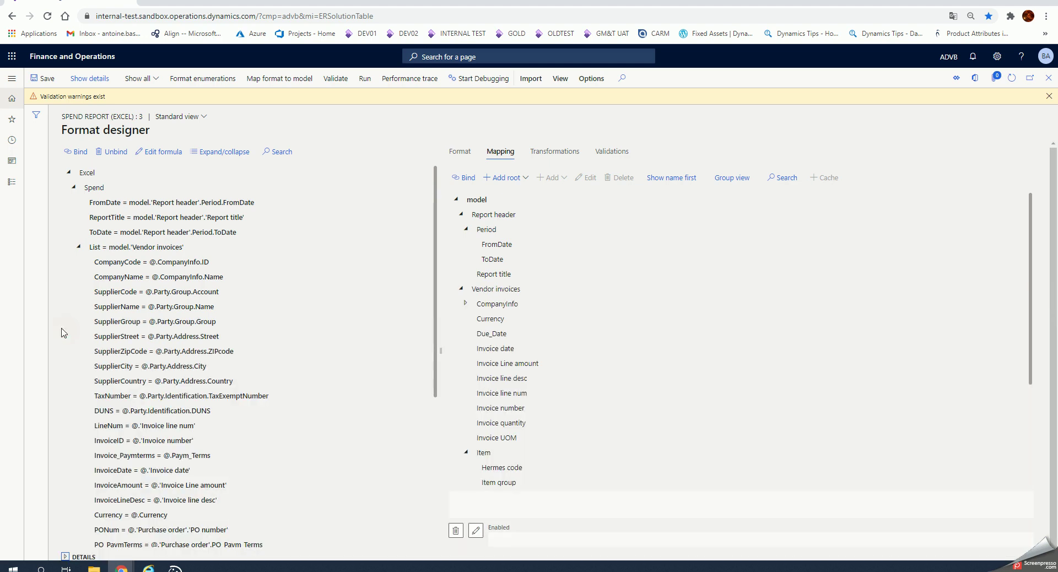
left_click(130, 425)
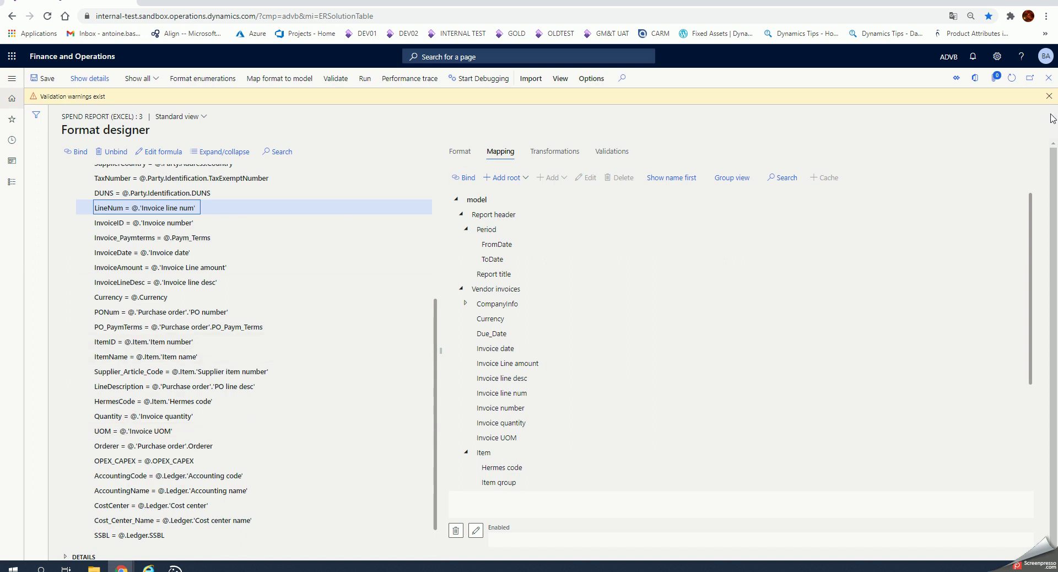
left_click(1050, 97)
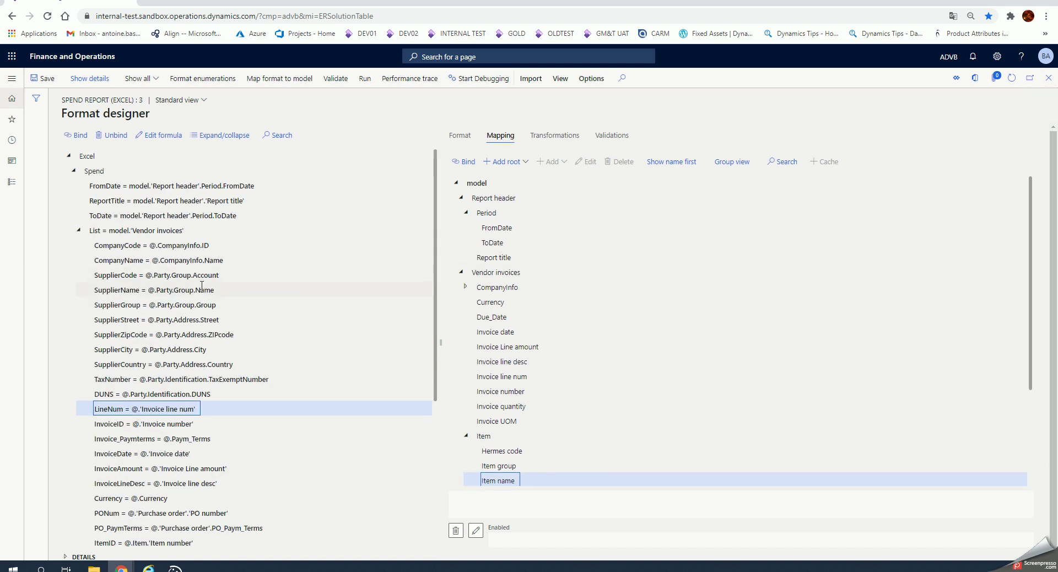
Look over the List cell bindings once more and close the format designer to return to the configurations.
left_click(202, 285)
scroll(176, 283, "down", 4)
scroll(164, 283, "up", 4)
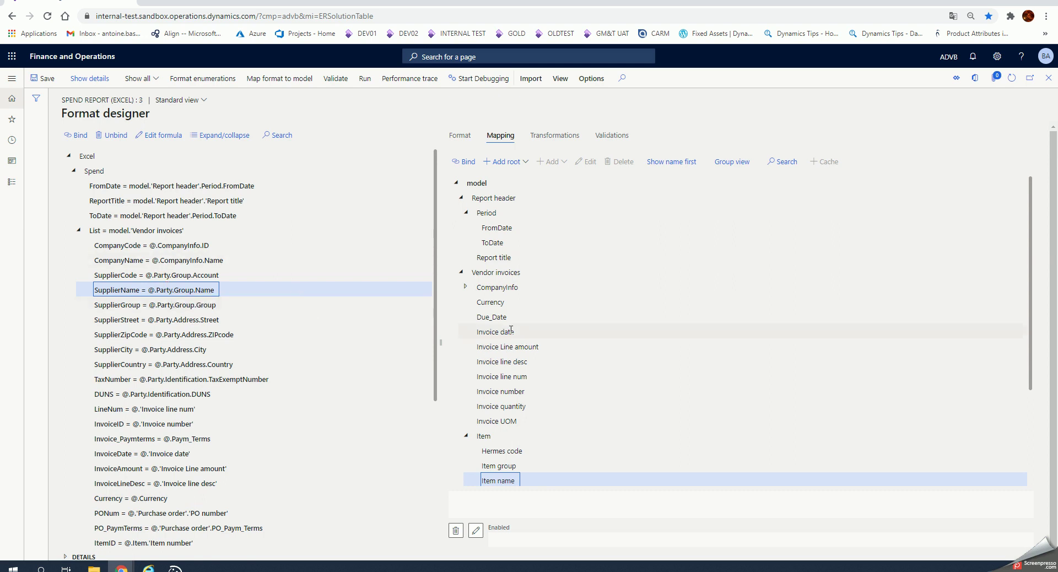
left_click(1050, 80)
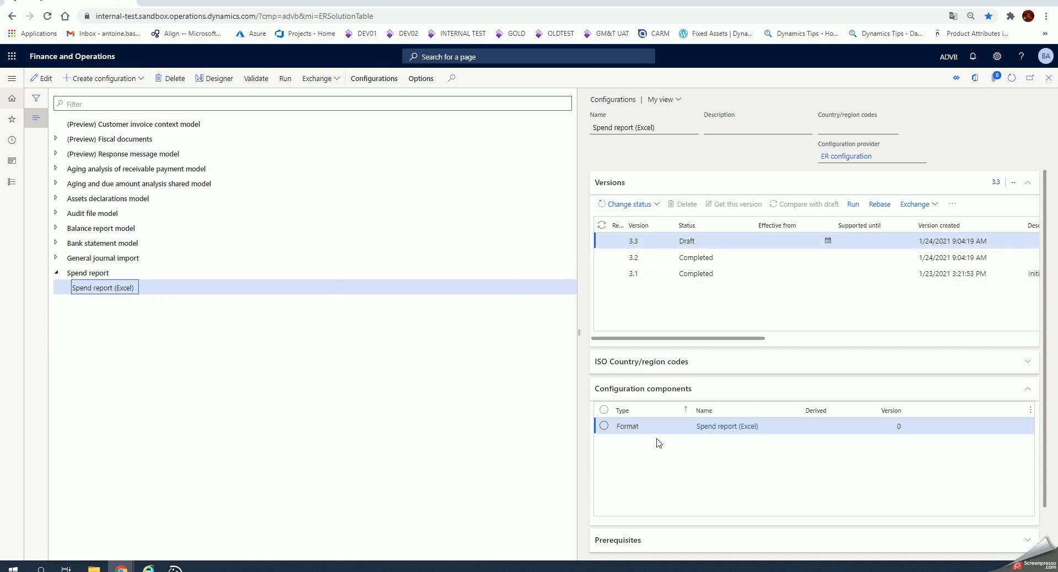
Run the Spend report (Excel) format from 8/1/2020 to 1/31/2021, checking the record filters and background run options before confirming.
left_click(604, 426)
left_click(285, 79)
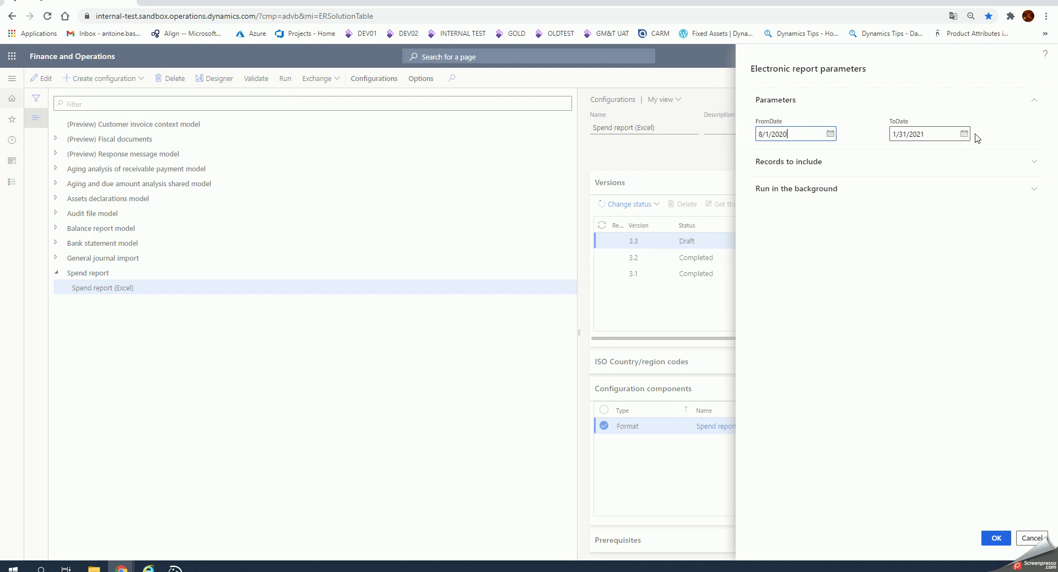
left_click(799, 165)
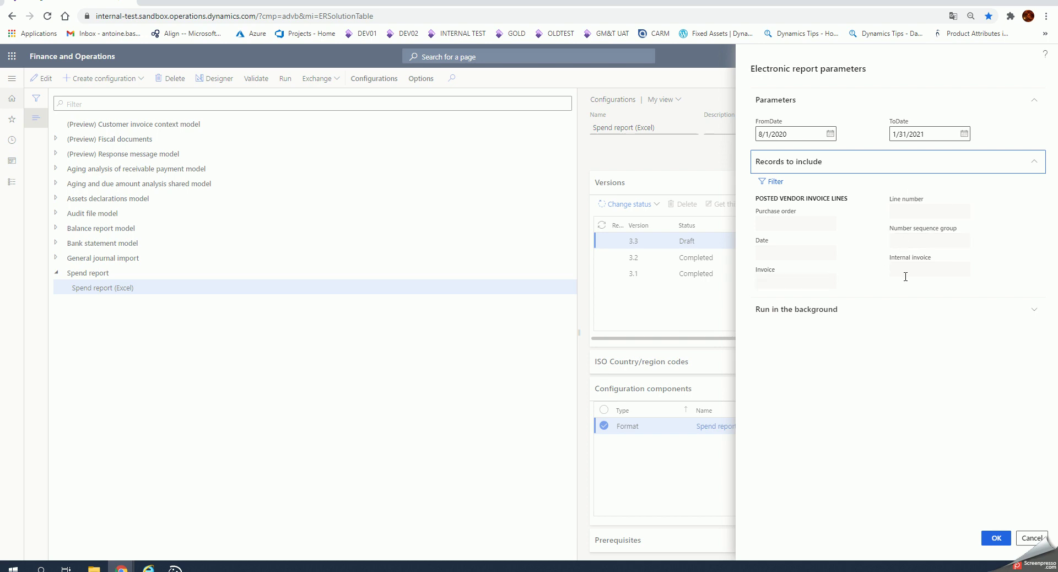
left_click(800, 165)
left_click(795, 192)
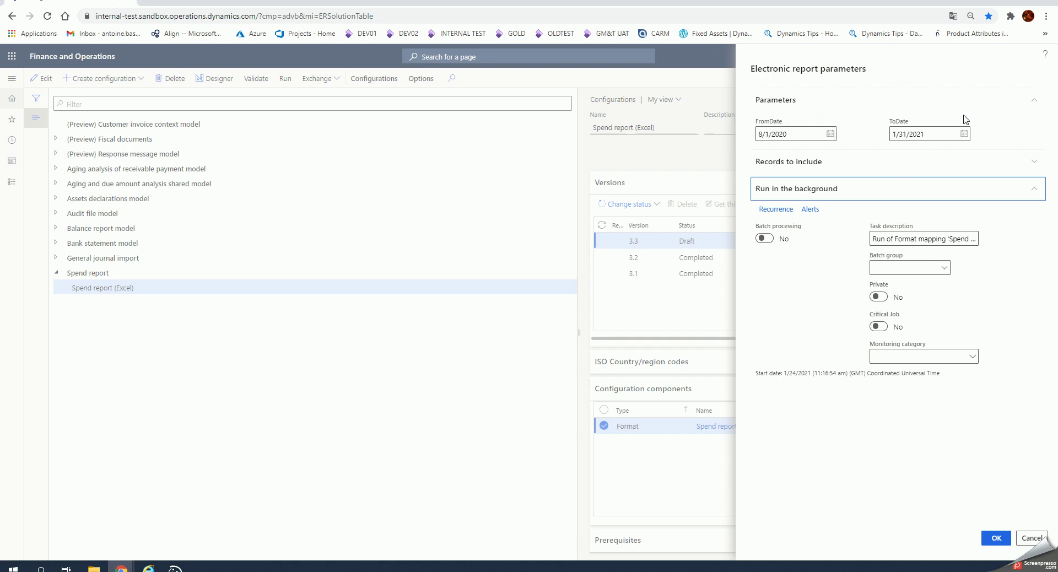
left_click(997, 539)
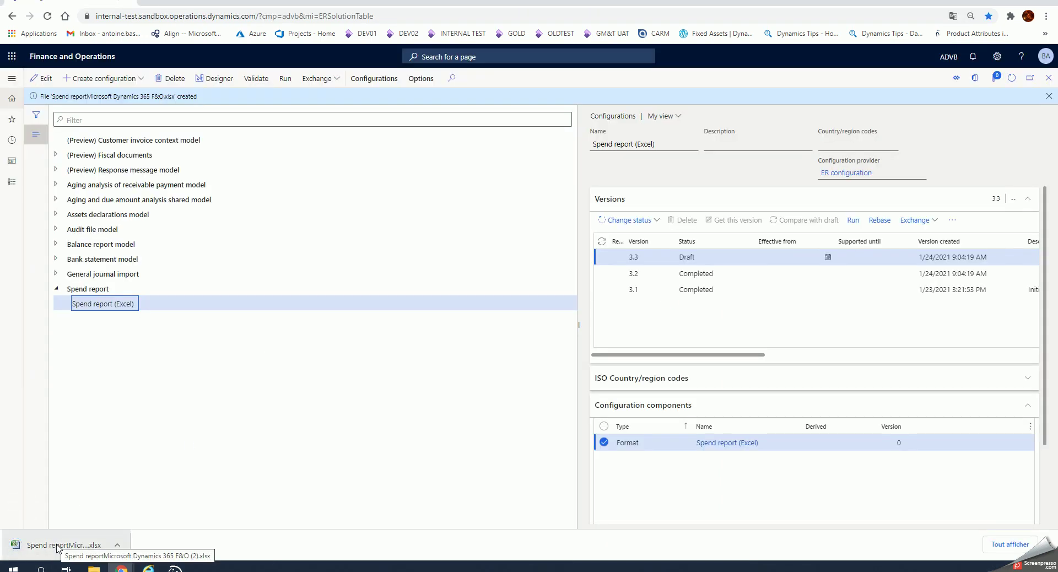
Open the generated spend report in Excel and examine its invoice rows and the Affiliate code values.
left_click(57, 546)
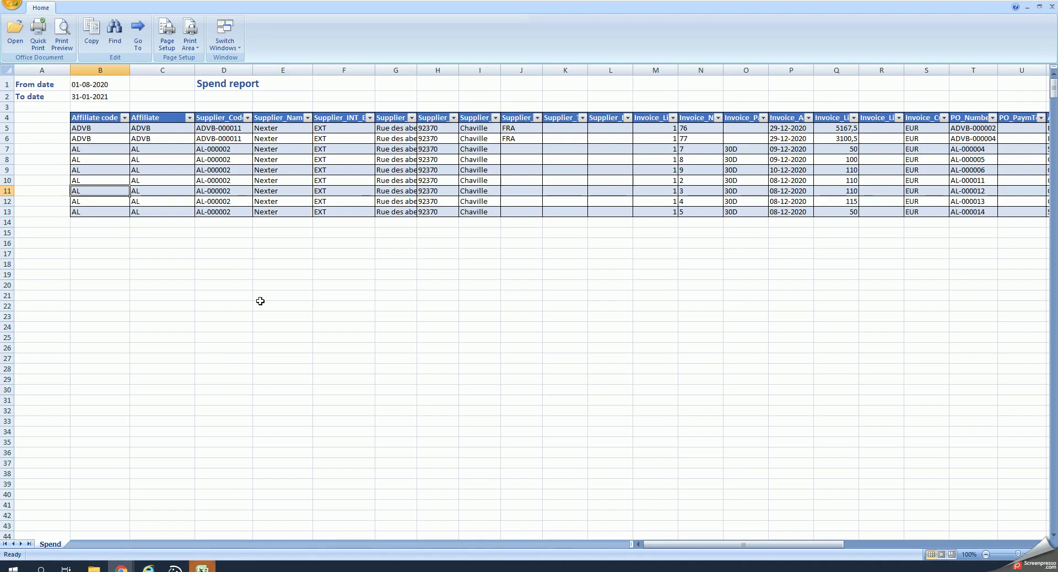
left_click(260, 300)
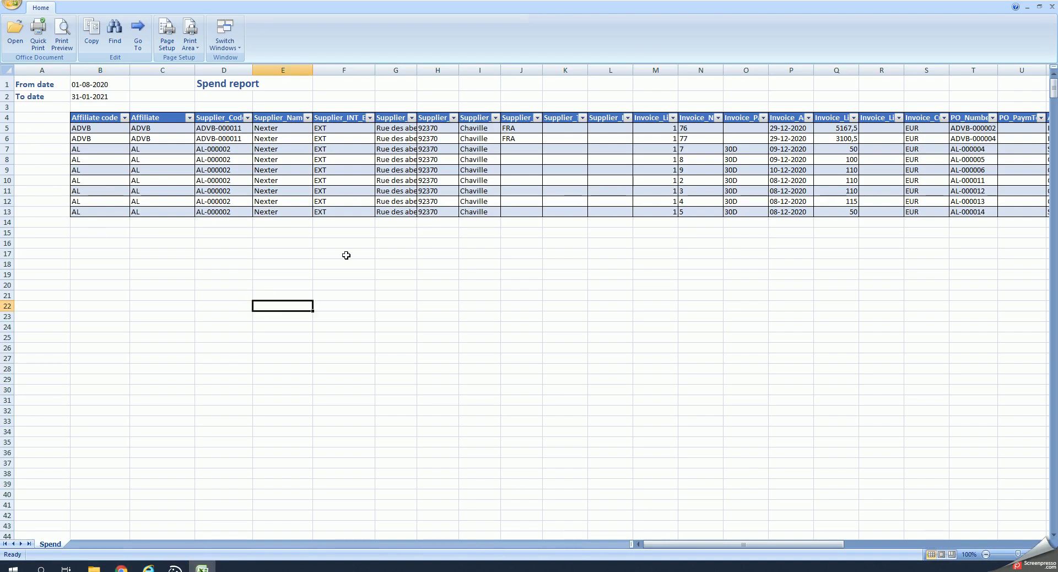
left_click(227, 230)
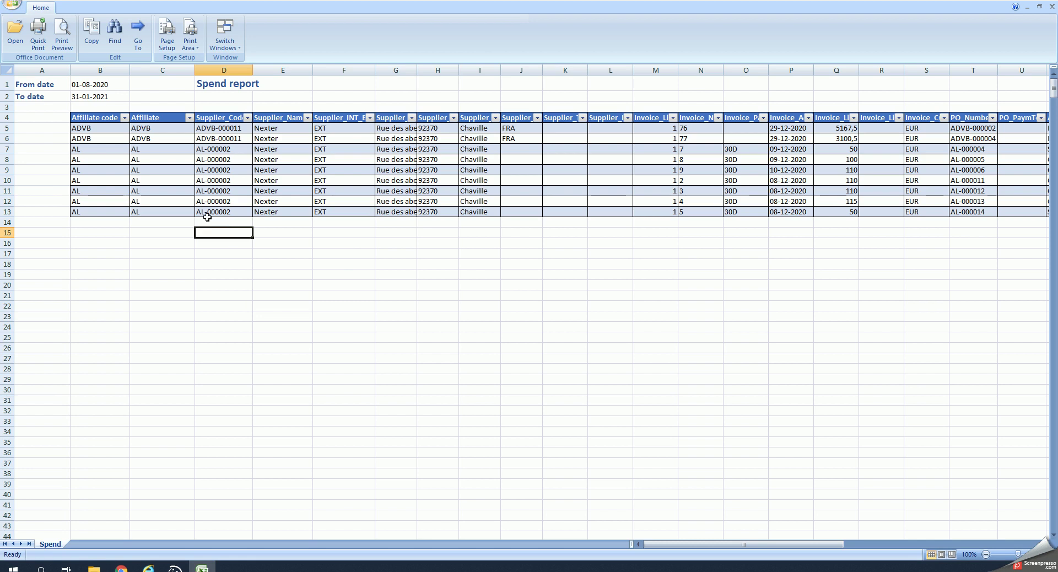
left_click(85, 275)
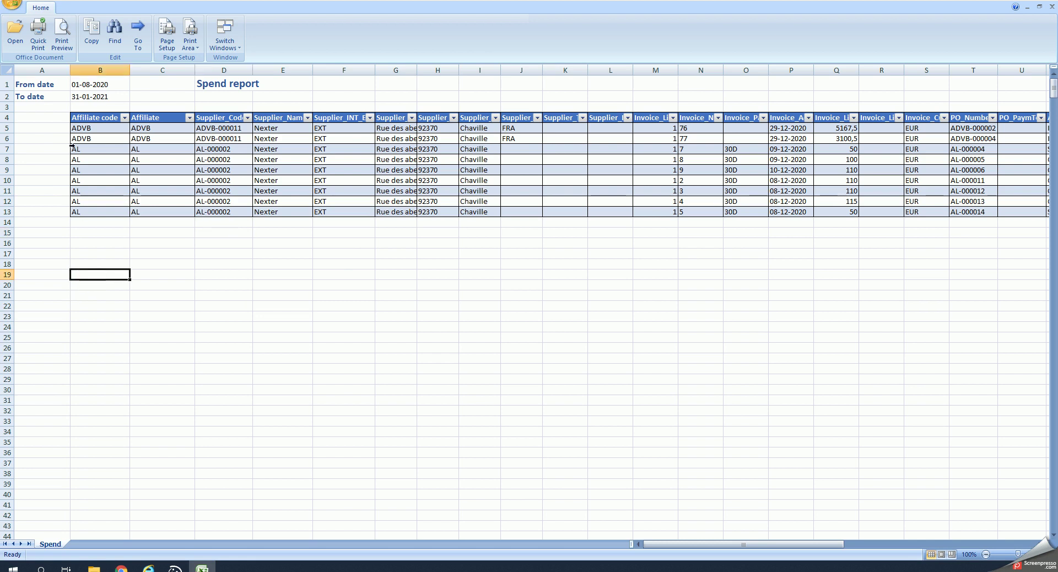
left_click_drag(86, 128, 89, 208)
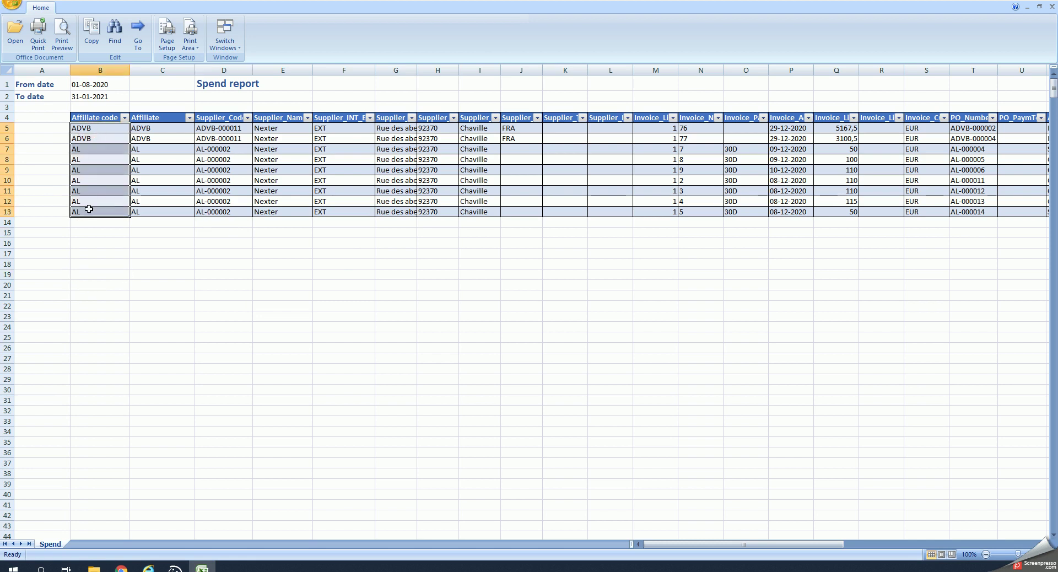
left_click(89, 209)
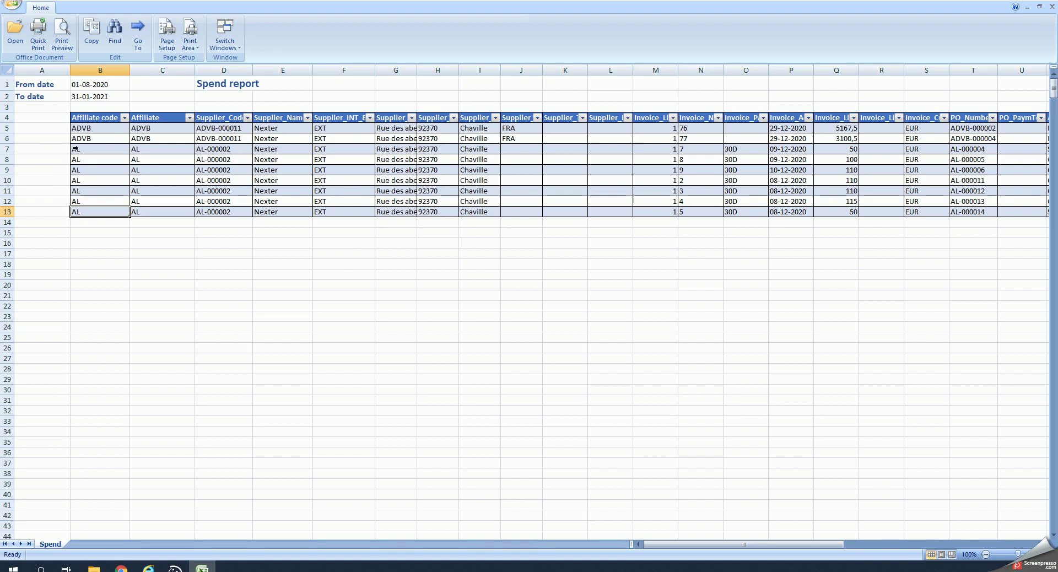
Examine the Affiliate code and the supplier code, name, address, zip code, city and country values across the report rows.
left_click(81, 150)
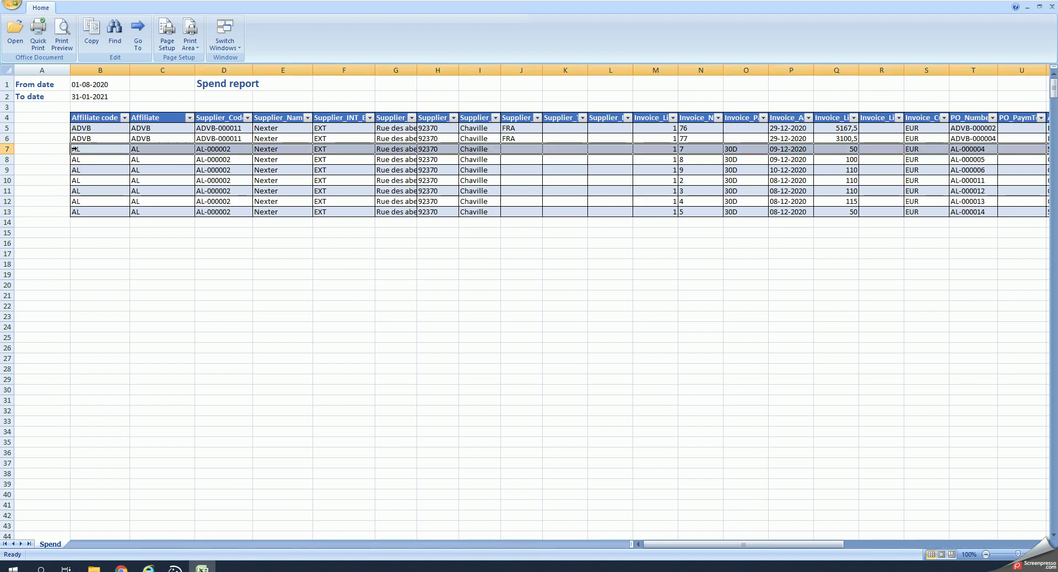
left_click(99, 128)
left_click(98, 186)
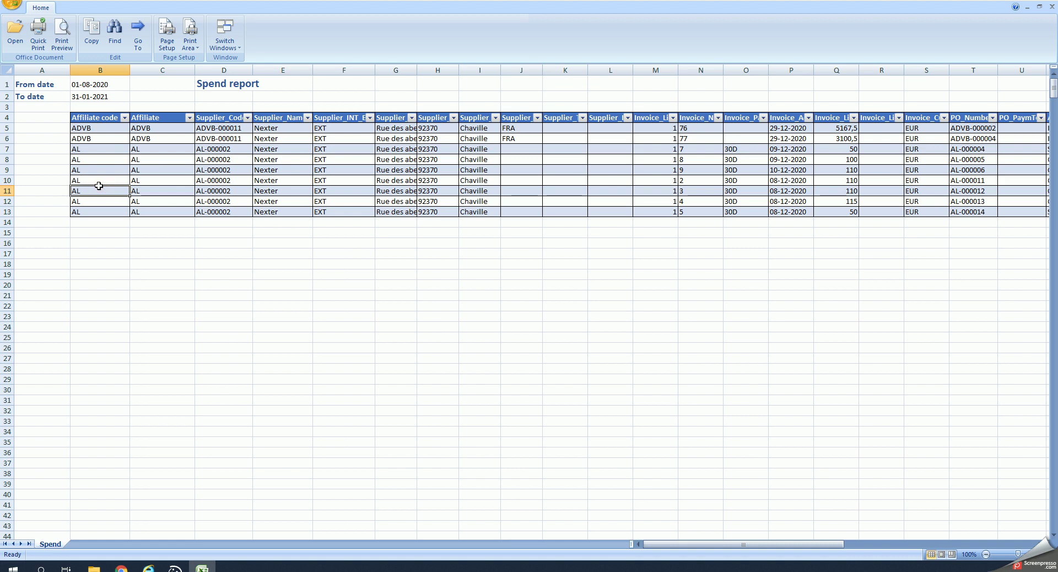
left_click_drag(225, 139, 232, 191)
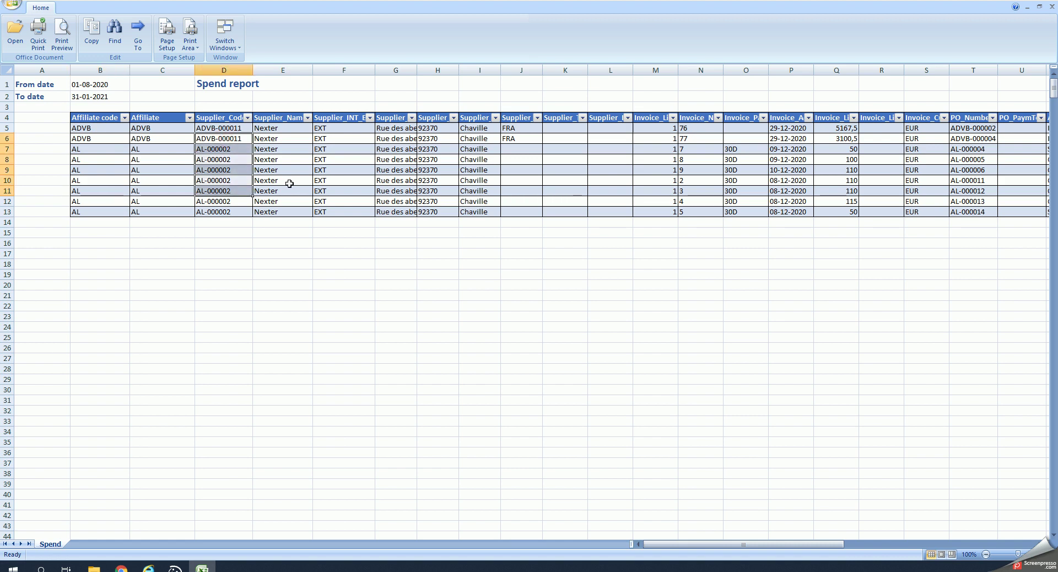
left_click(282, 183)
left_click(330, 178)
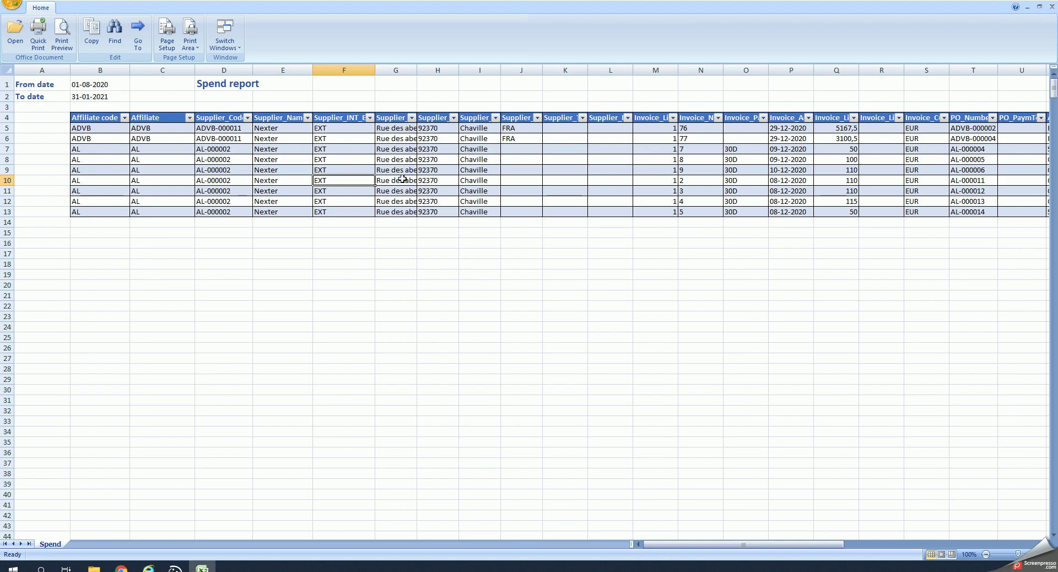
left_click(402, 179)
left_click(424, 179)
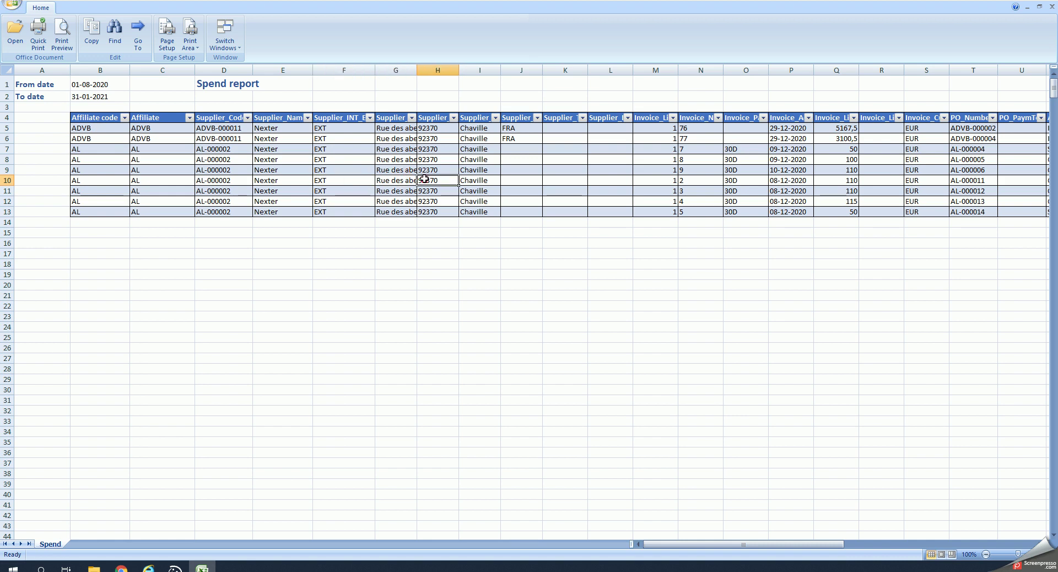
left_click(470, 179)
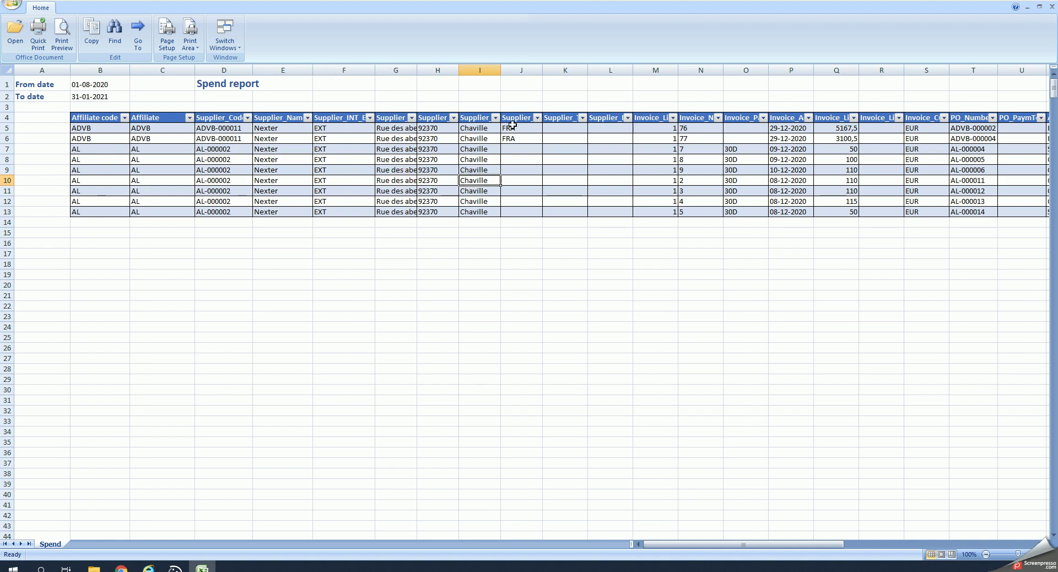
left_click(512, 125)
left_click(682, 254)
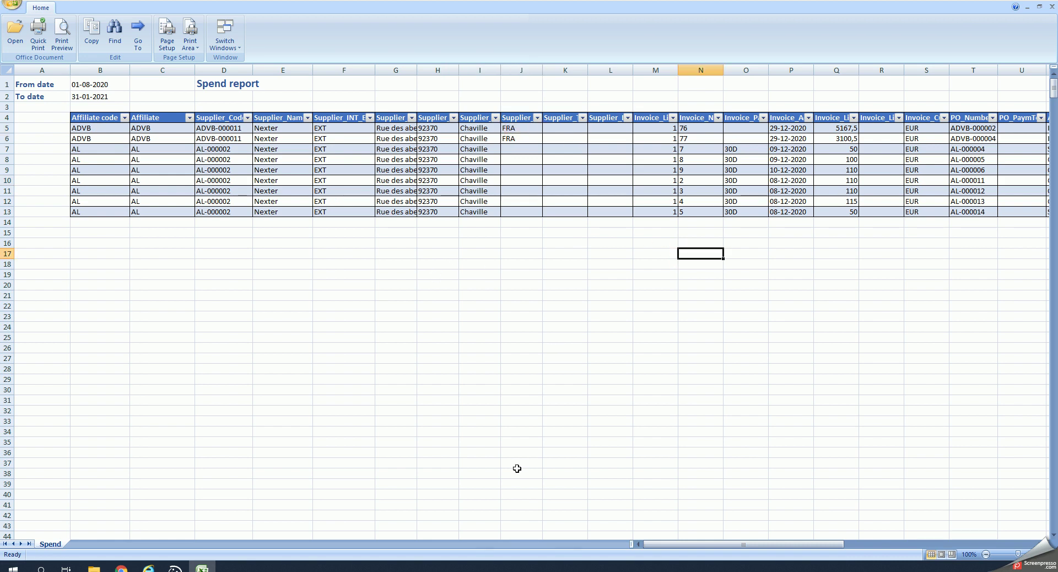
Compare the invoice dates in the rows with the From date and To date in the report header, and check the report title.
left_click_drag(665, 546, 739, 549)
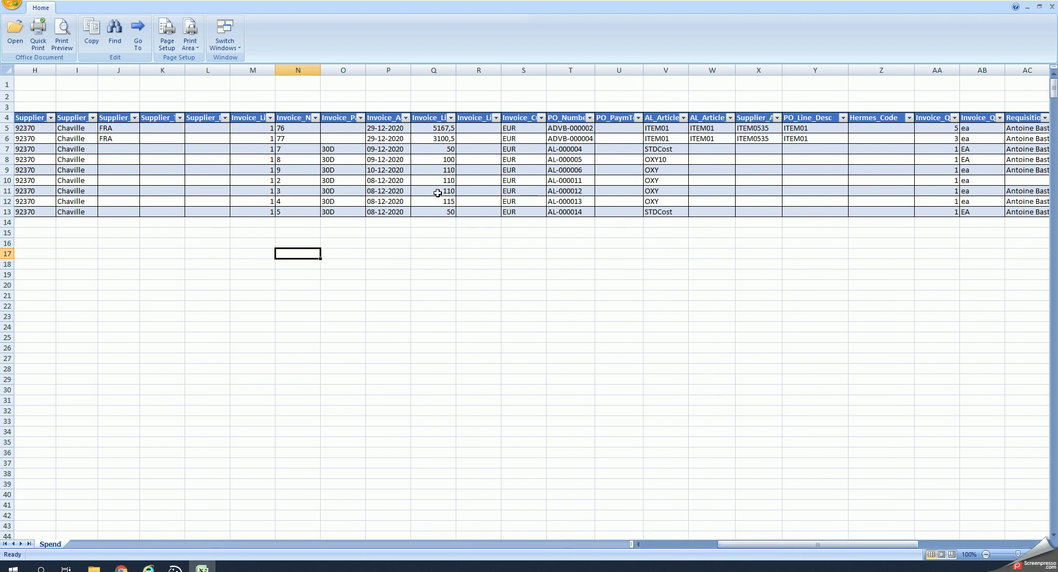
left_click(385, 151)
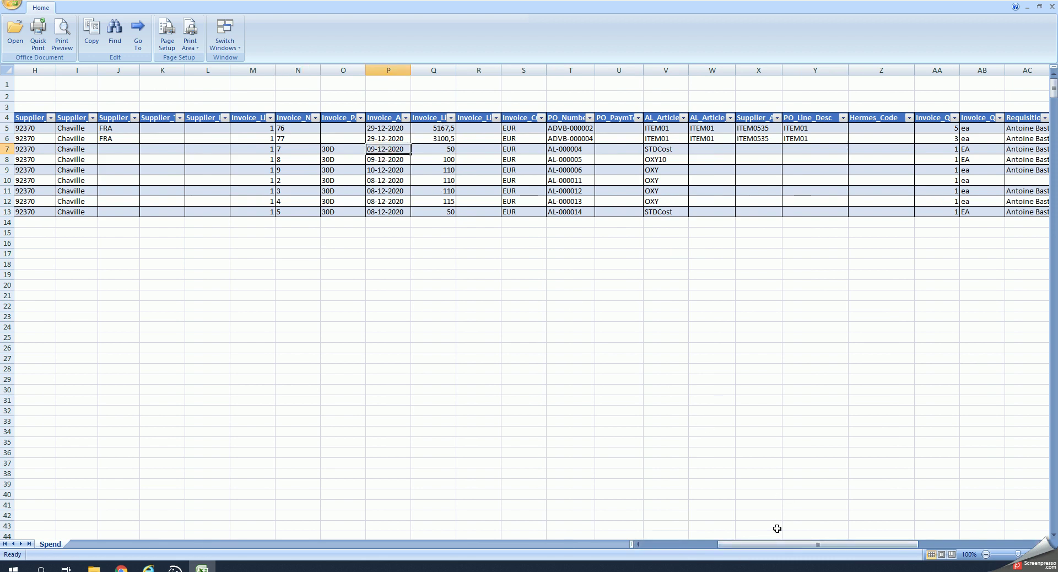
left_click_drag(775, 546, 665, 544)
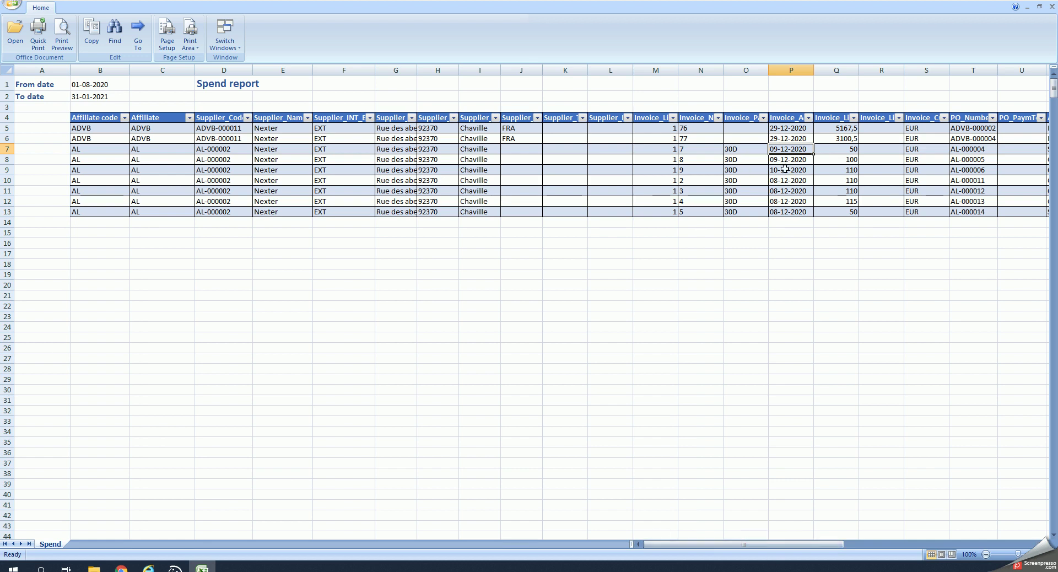
left_click(785, 181)
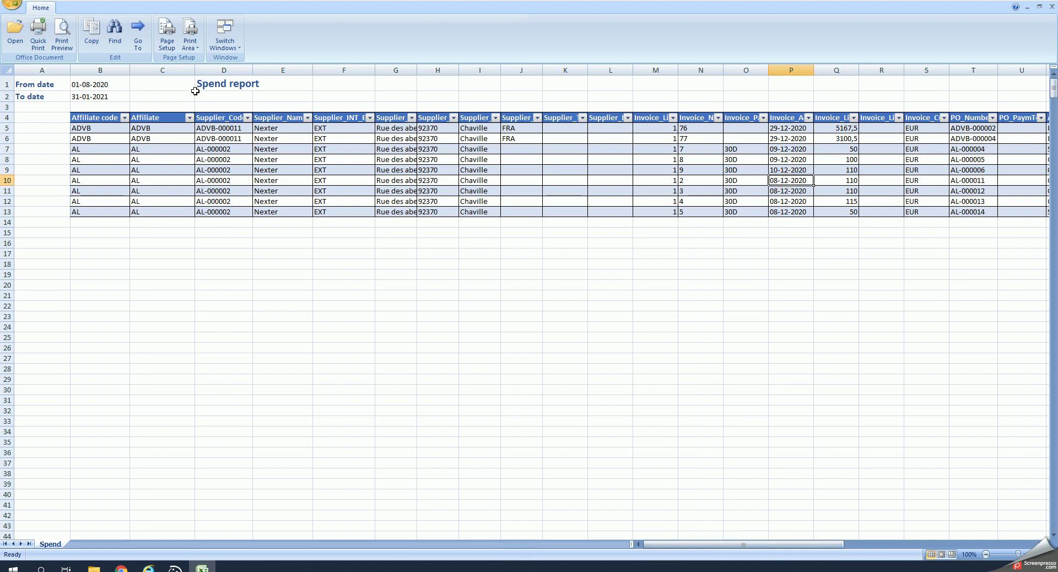
left_click(106, 85)
left_click(102, 95)
left_click(797, 179)
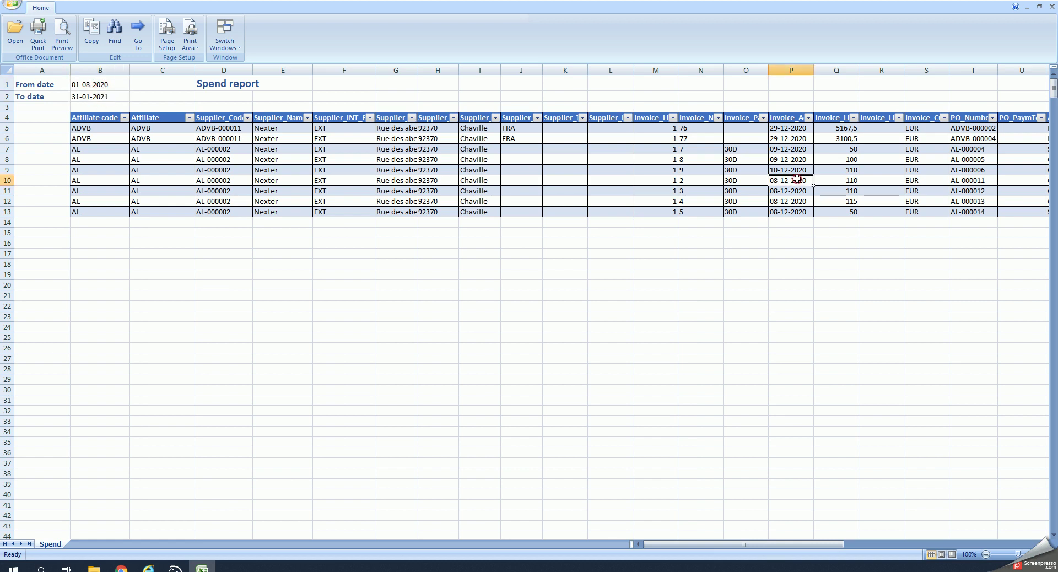
left_click(220, 86)
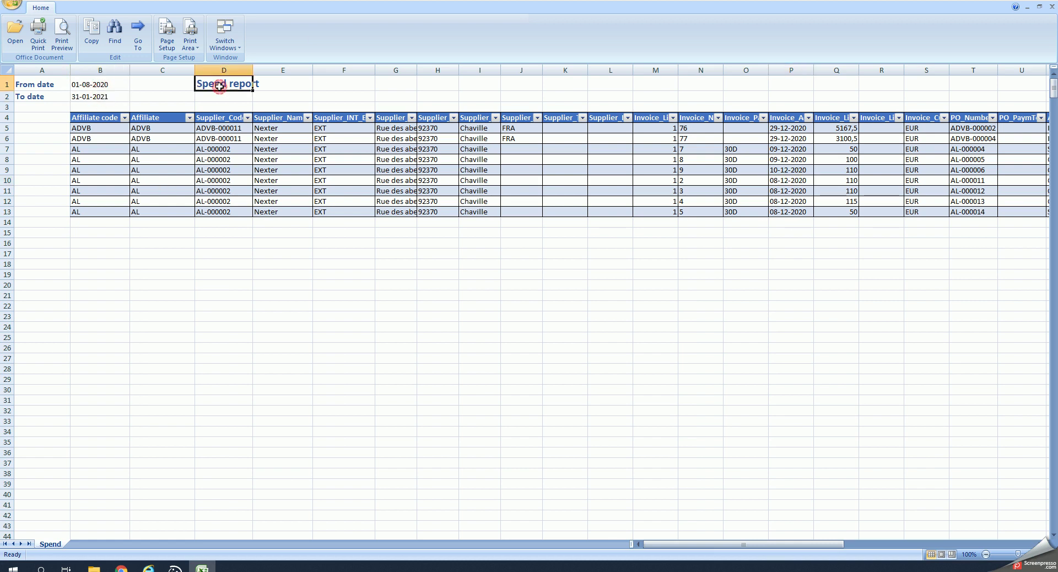
left_click(373, 326)
Examine the cost center, SSBL, business line, cost accounting and invoice quantity columns, and close the workbook.
left_click_drag(719, 551, 949, 550)
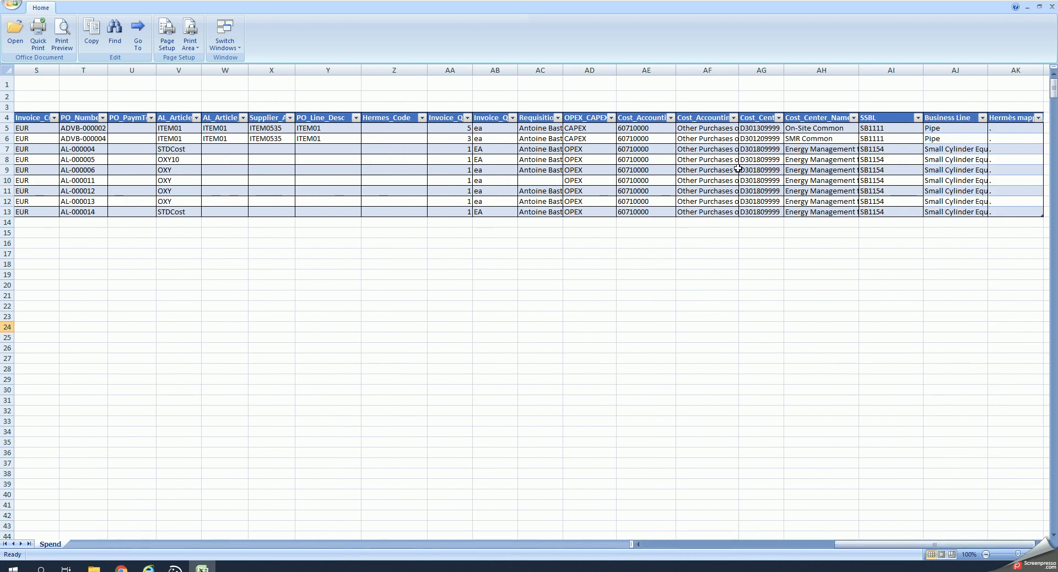
left_click(760, 131)
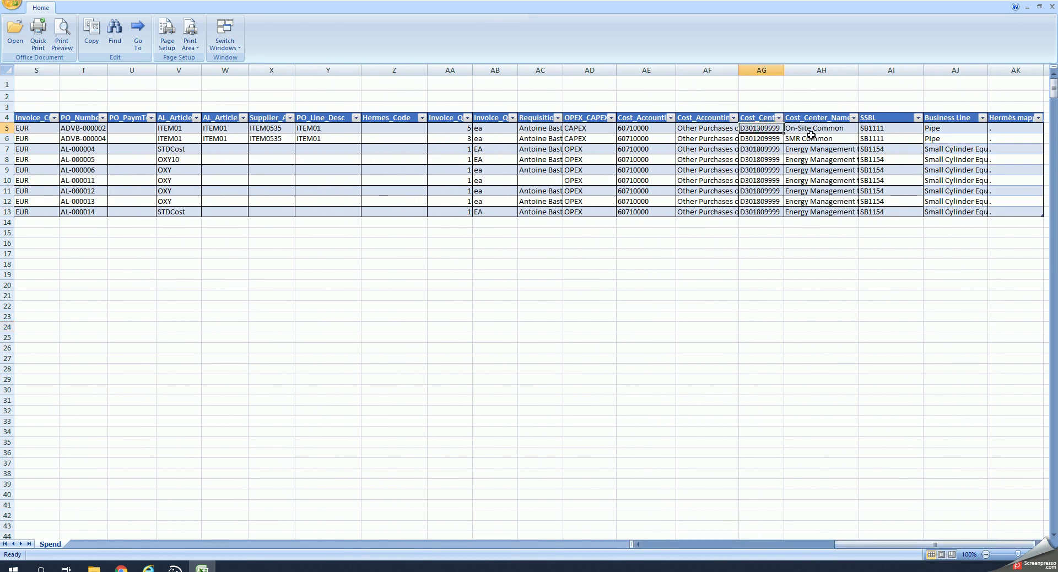
left_click(828, 136)
left_click(882, 162)
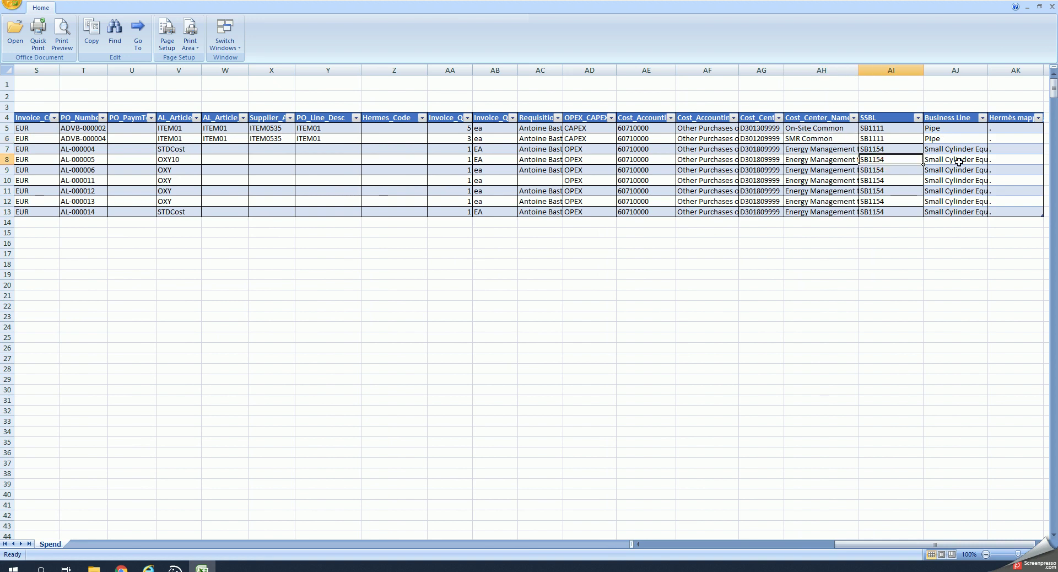
left_click(938, 161)
left_click(643, 150)
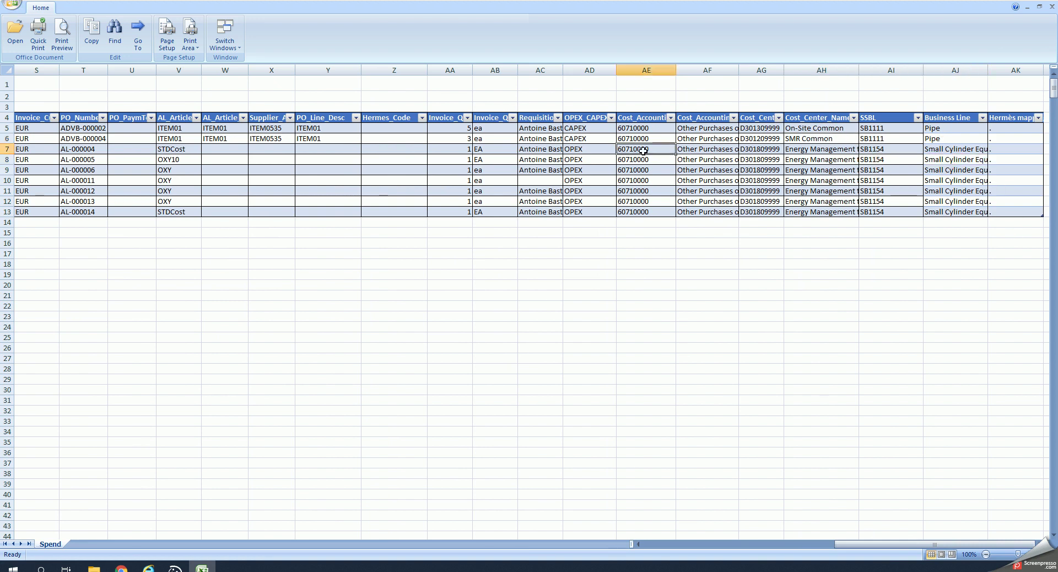
left_click(640, 126)
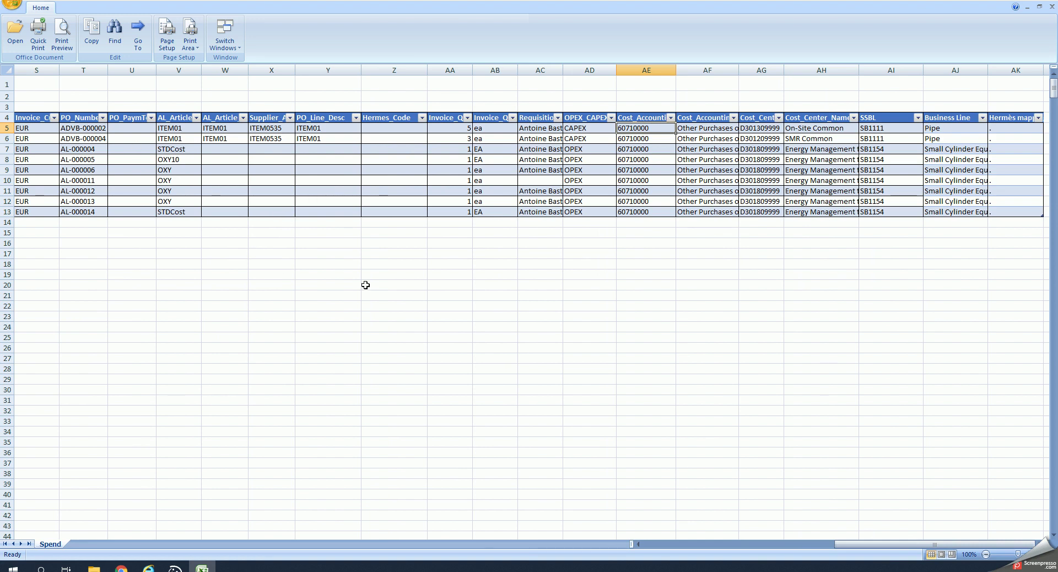
left_click(461, 150)
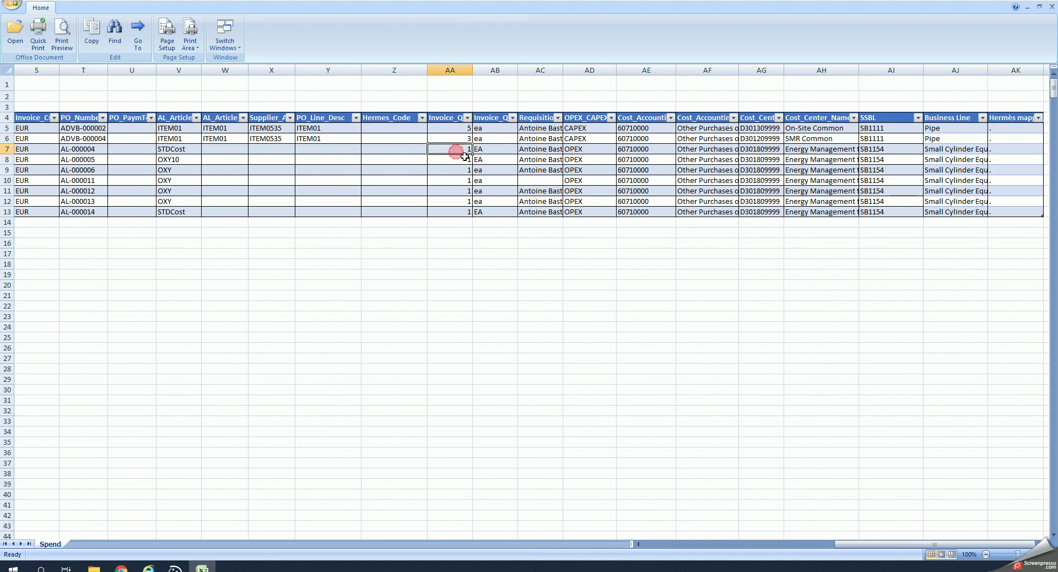
left_click_drag(850, 545, 615, 548)
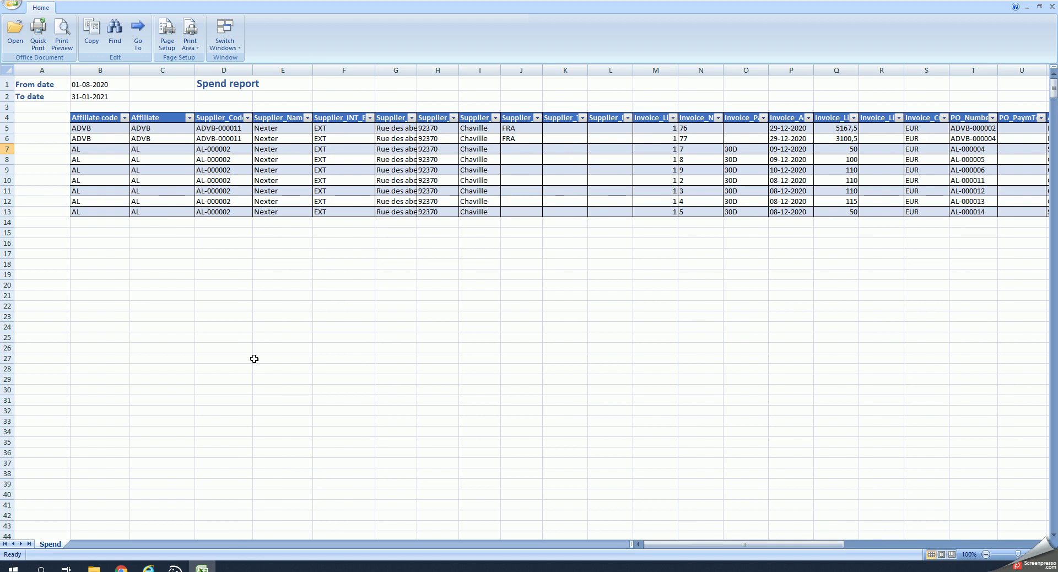
left_click(221, 326)
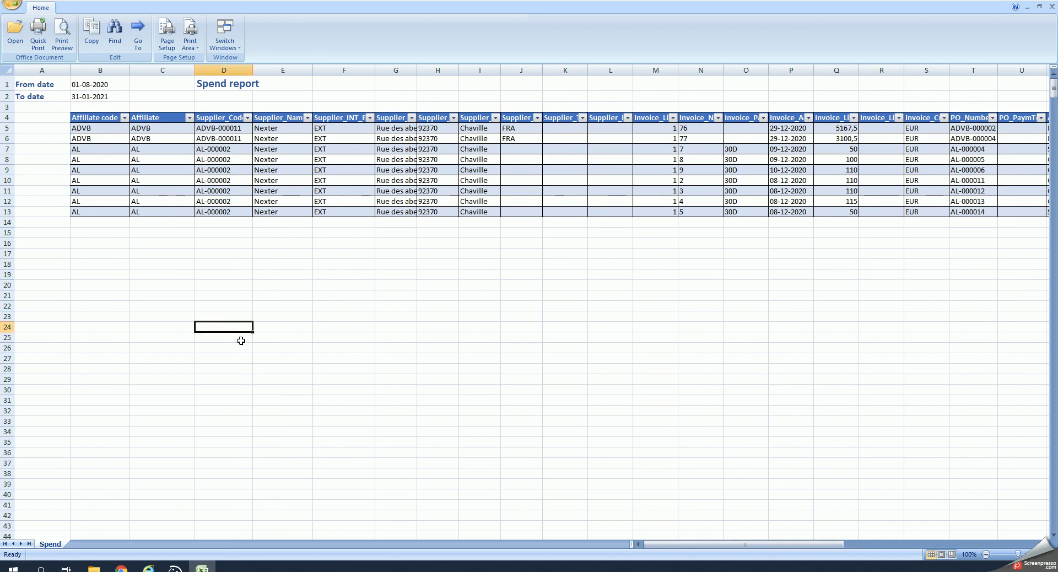
left_click(1052, 3)
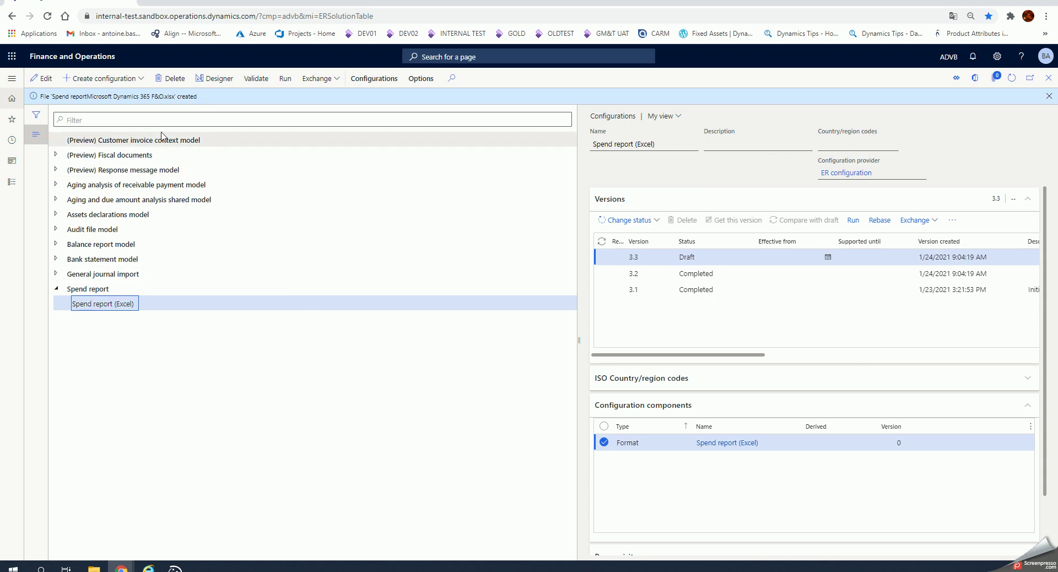
Open the Spend report (Excel) format in the designer and bring up the formula of its DateFormat transformation.
left_click(216, 82)
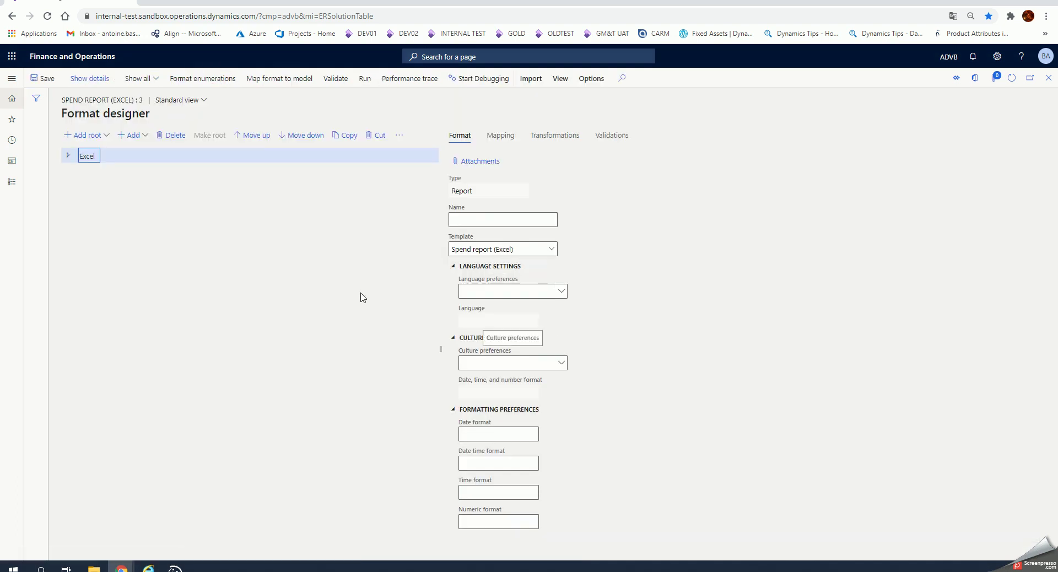
left_click(68, 159)
left_click(566, 136)
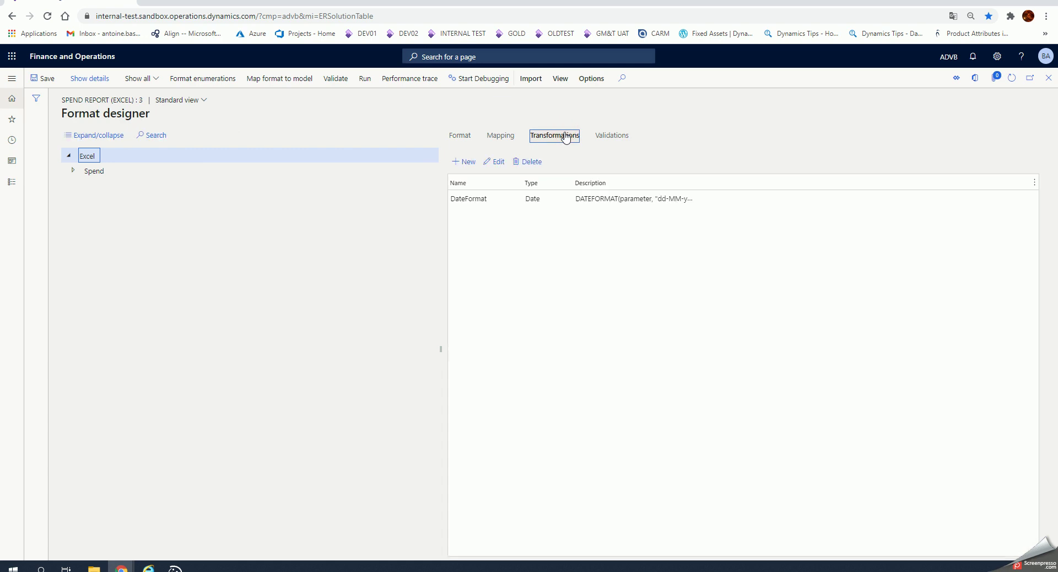
left_click(473, 199)
left_click(498, 163)
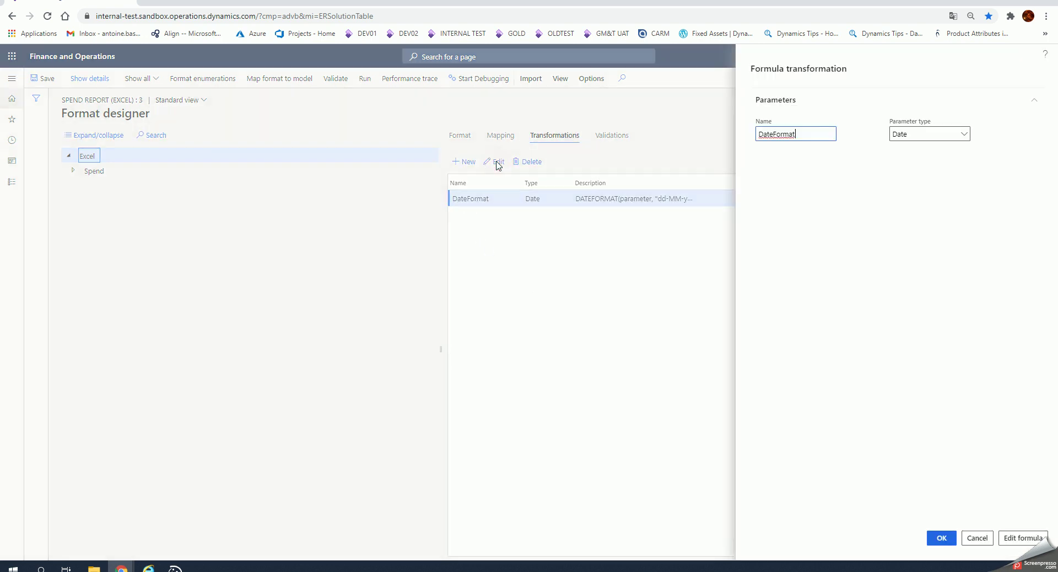
left_click(1022, 538)
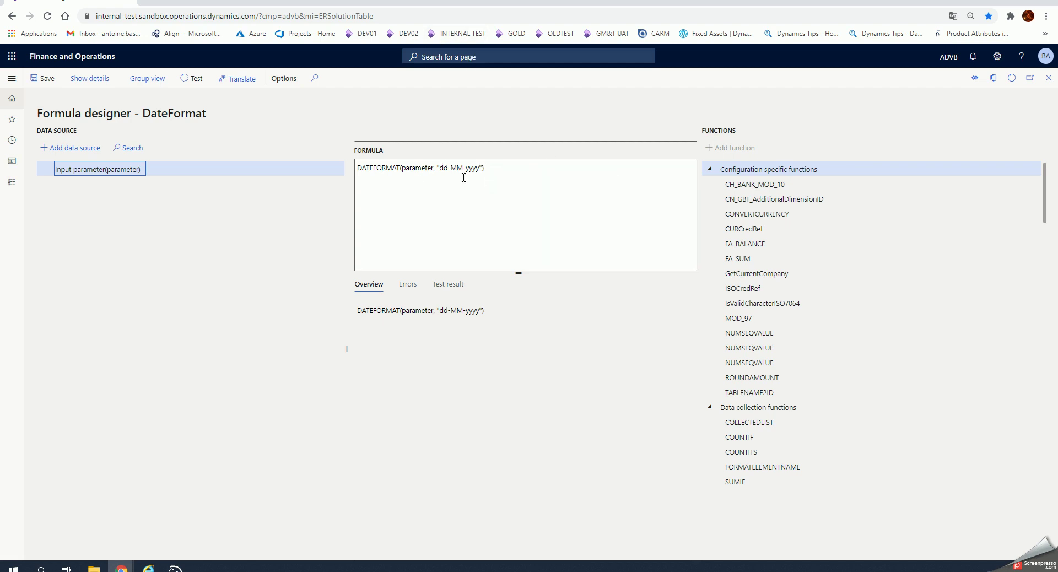
Examine the DATEFORMAT(parameter, "dd-MM-yyyy") expression, close the formula designer and cancel the transformation edit.
left_click(379, 169)
left_click(416, 168)
left_click_drag(437, 169, 484, 169)
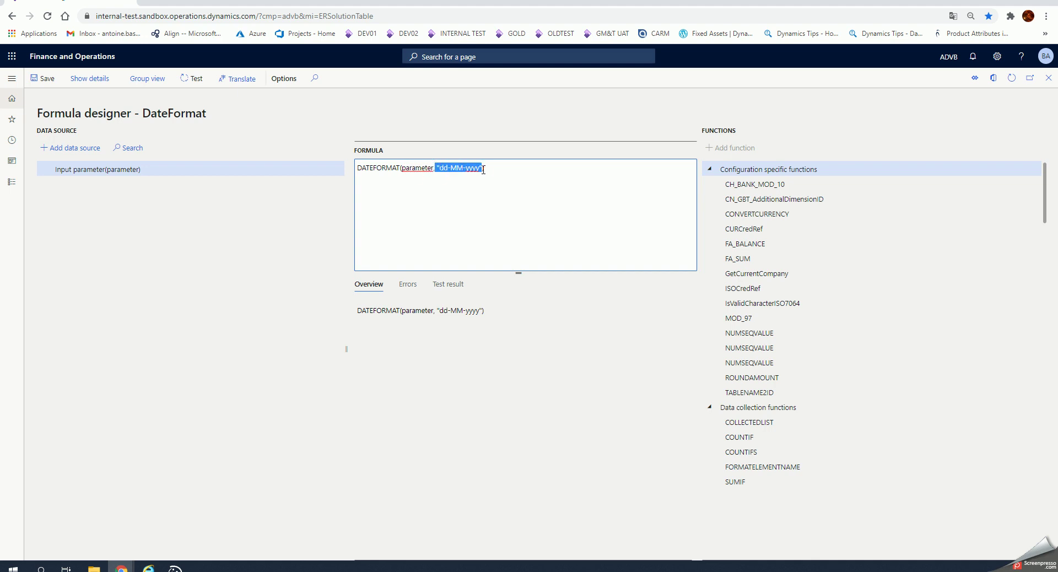
left_click(444, 167)
left_click(456, 166)
left_click(476, 167)
left_click_drag(412, 169, 497, 173)
left_click(496, 173)
left_click(1049, 79)
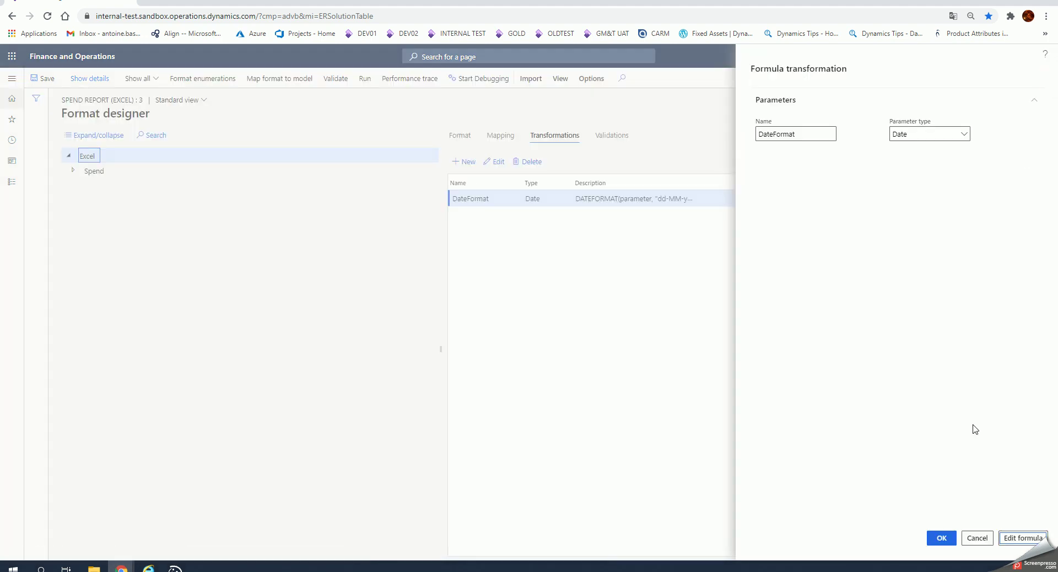
left_click(978, 538)
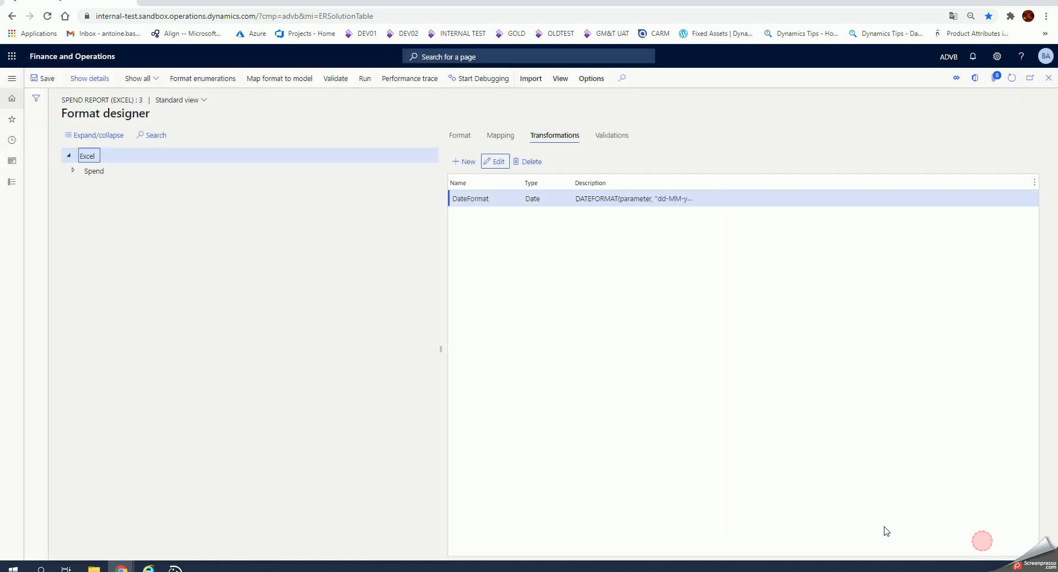
Check the transformation assigned to the FromDate, ToDate and InvoiceDate cells in the format tree.
left_click(462, 138)
left_click(73, 171)
left_click(105, 186)
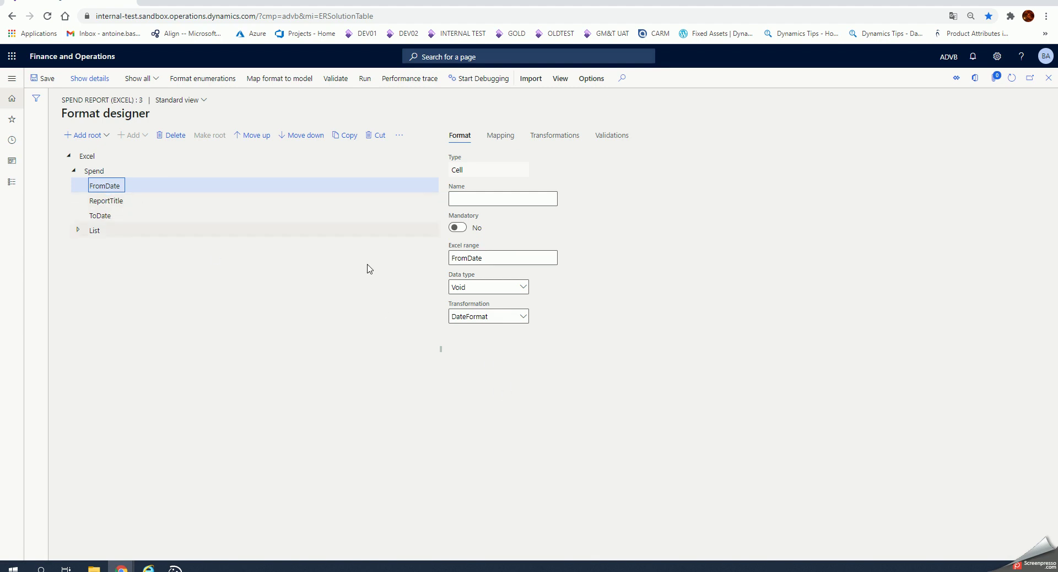
left_click(104, 219)
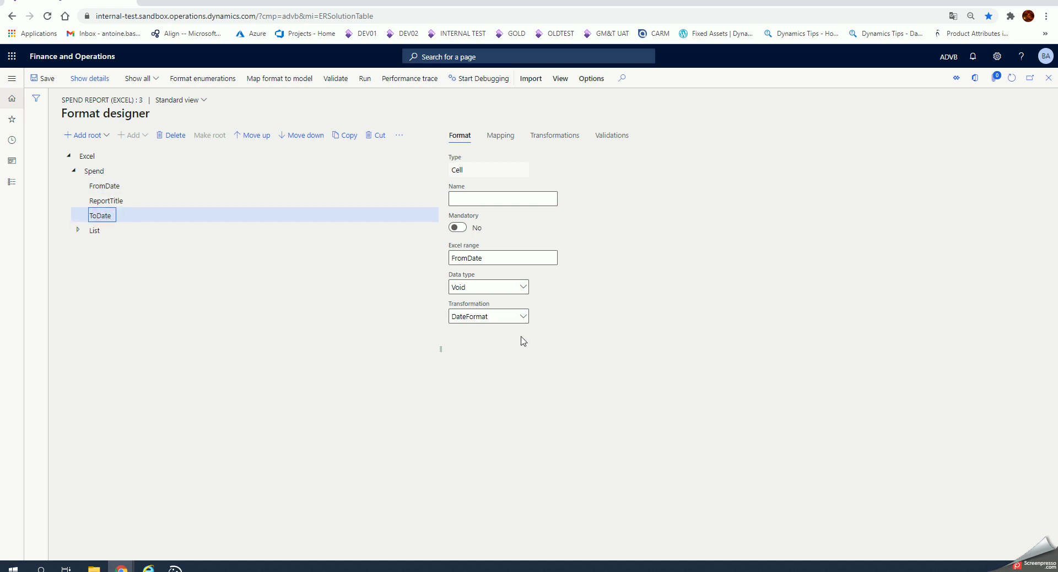
left_click(77, 231)
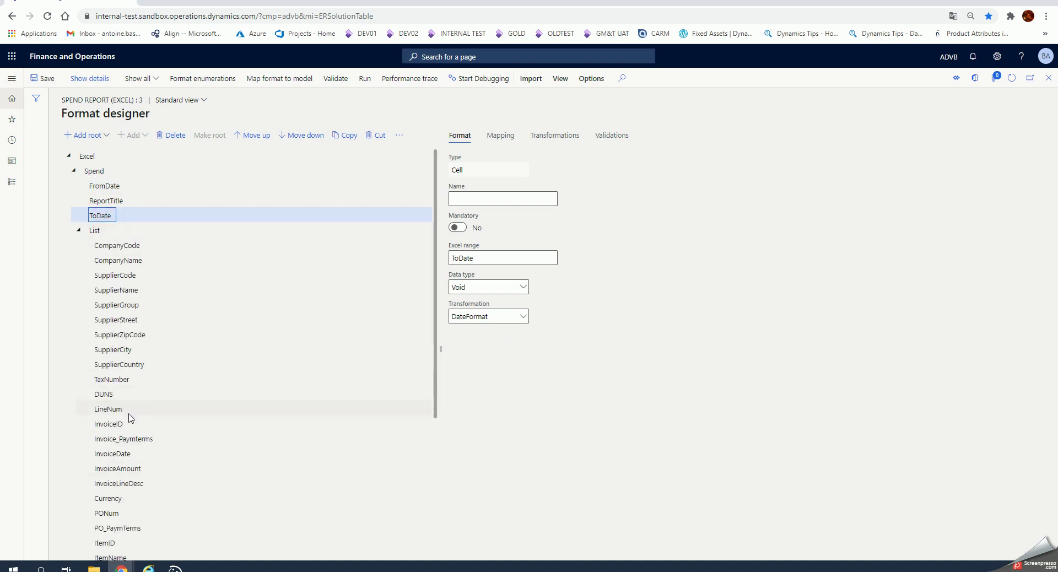
left_click(113, 453)
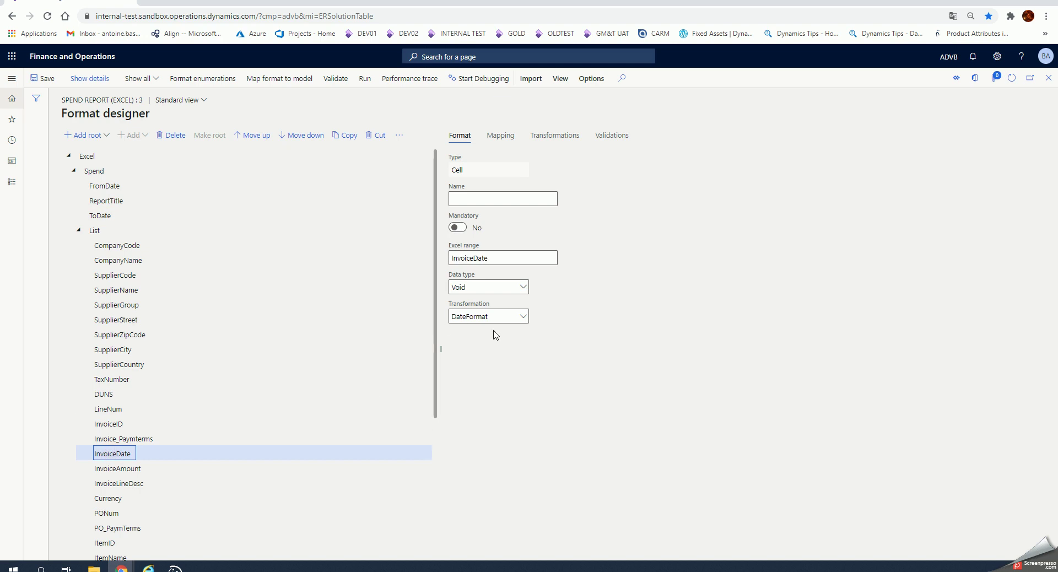
Collapse the format tree and show the mapping of the Excel root element to examine its bound expressions.
left_click(68, 157)
left_click(88, 157)
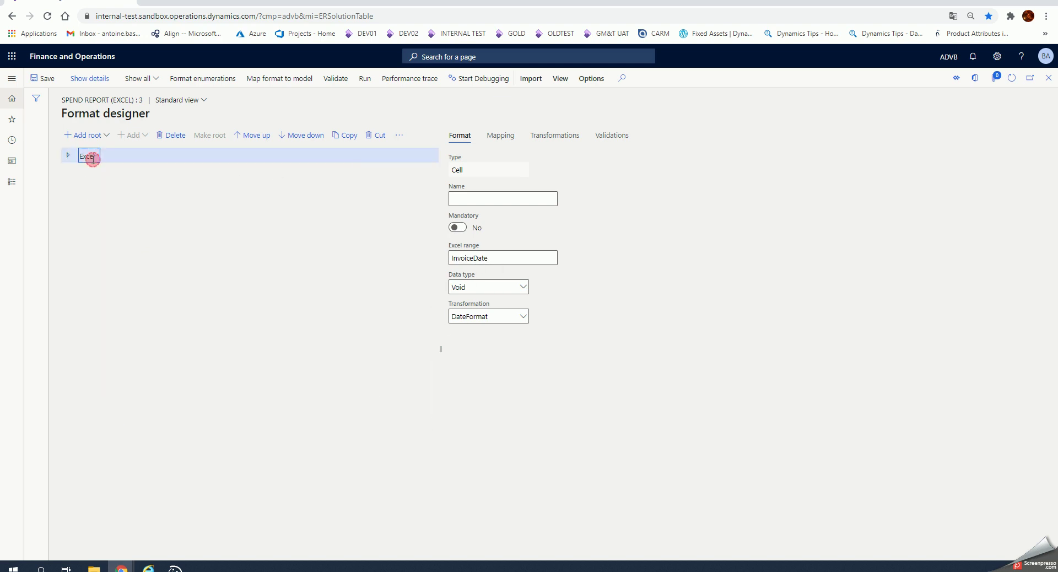
left_click(500, 135)
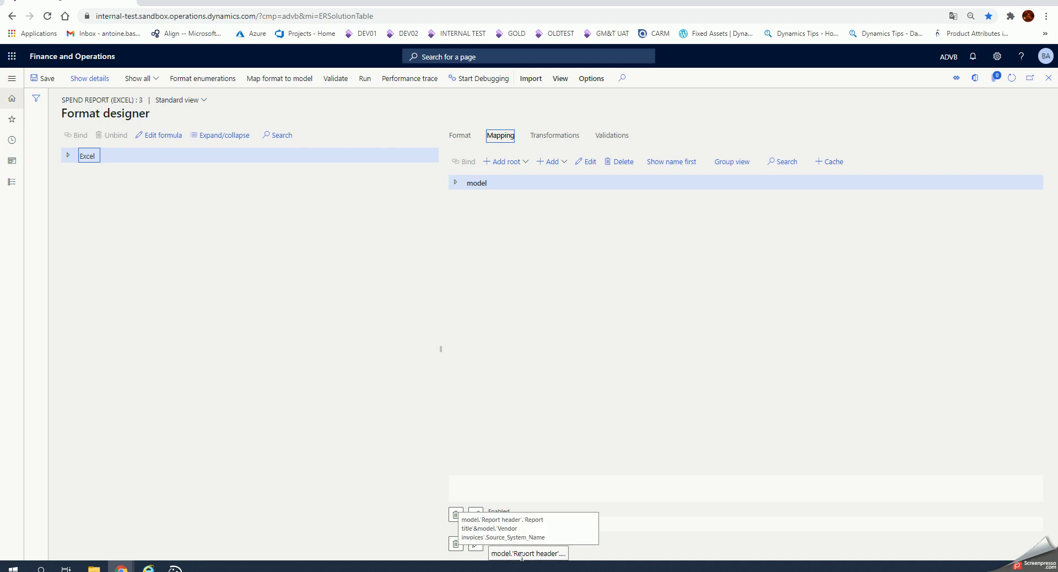
Open the report title formula bound to the Excel root element and examine its CONCATENATE arguments, Report title and Source_System_Name.
left_click(476, 545)
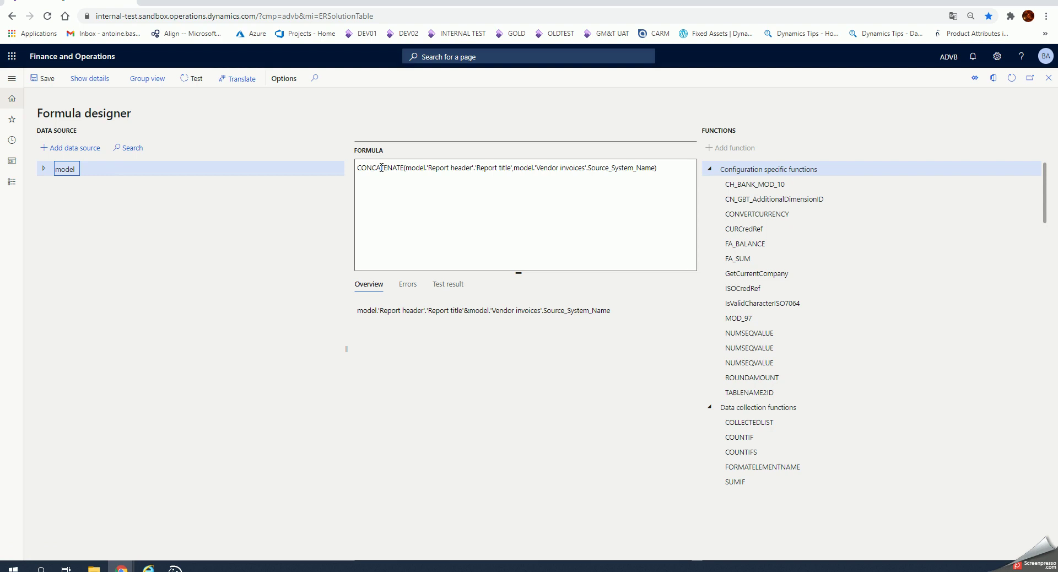
left_click(471, 168)
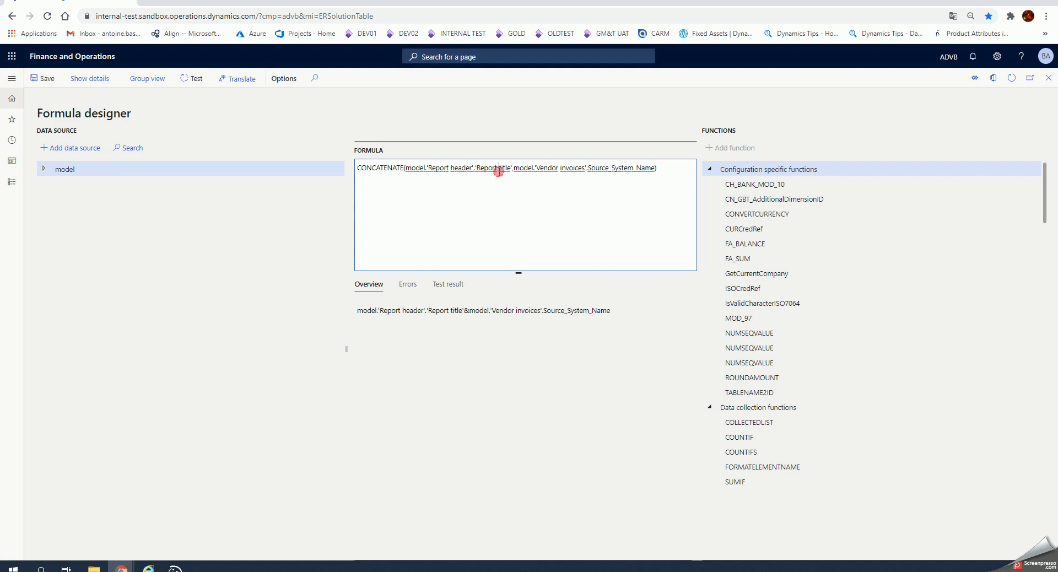
left_click_drag(512, 168, 425, 168)
left_click(575, 168)
double_click(606, 168)
left_click(652, 168)
left_click(466, 168)
Browse the available formula functions, including the String, Real and Logical groups.
scroll(766, 295, "down", 10)
scroll(765, 296, "down", 10)
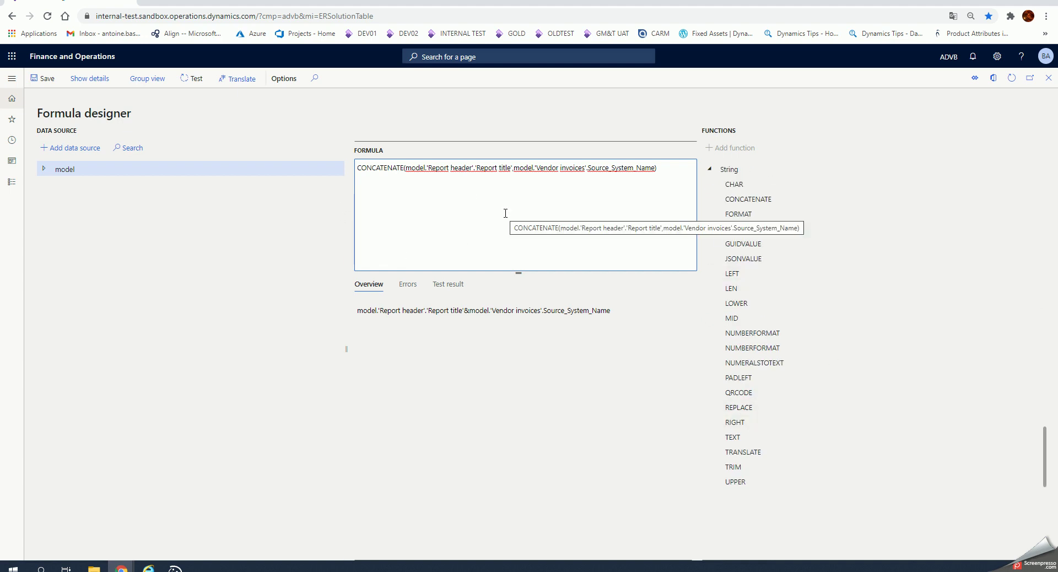
scroll(758, 356, "up", 5)
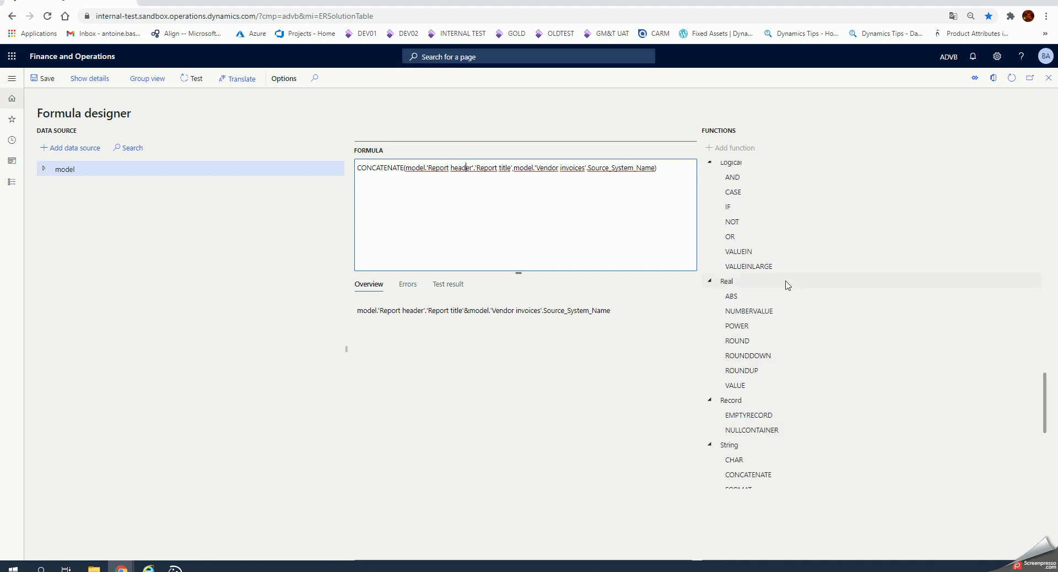
Expand the model data source to examine the fields under Report header, Period and Vendor invoices, and collapse Vendor invoices.
left_click(44, 168)
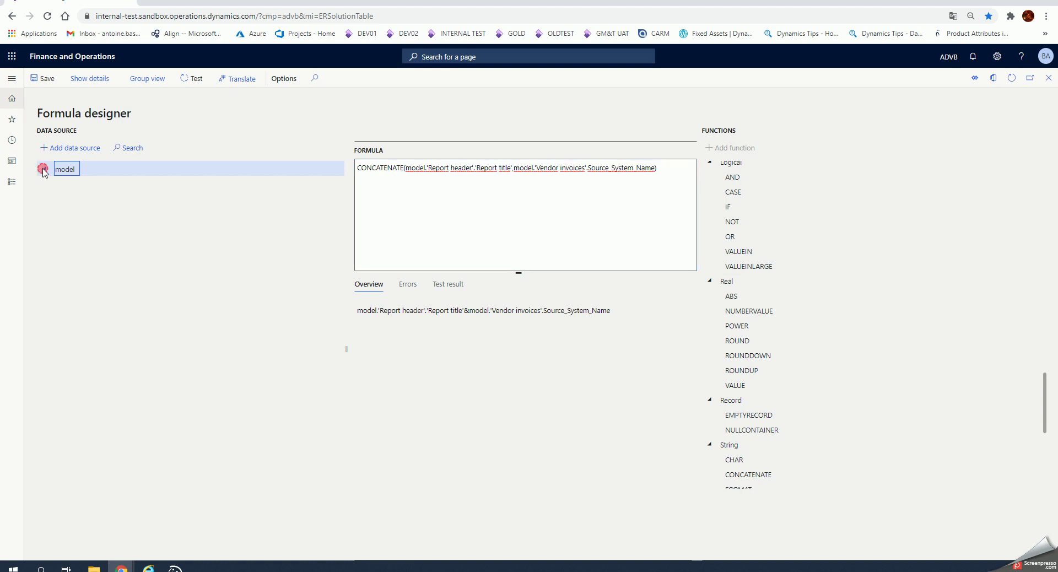
left_click(49, 199)
left_click(49, 184)
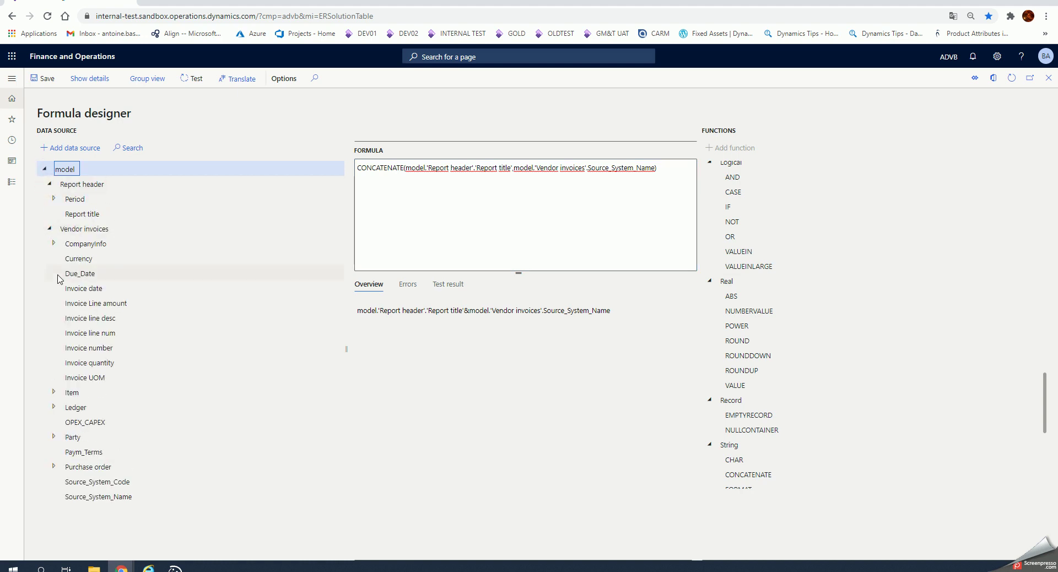
left_click(75, 290)
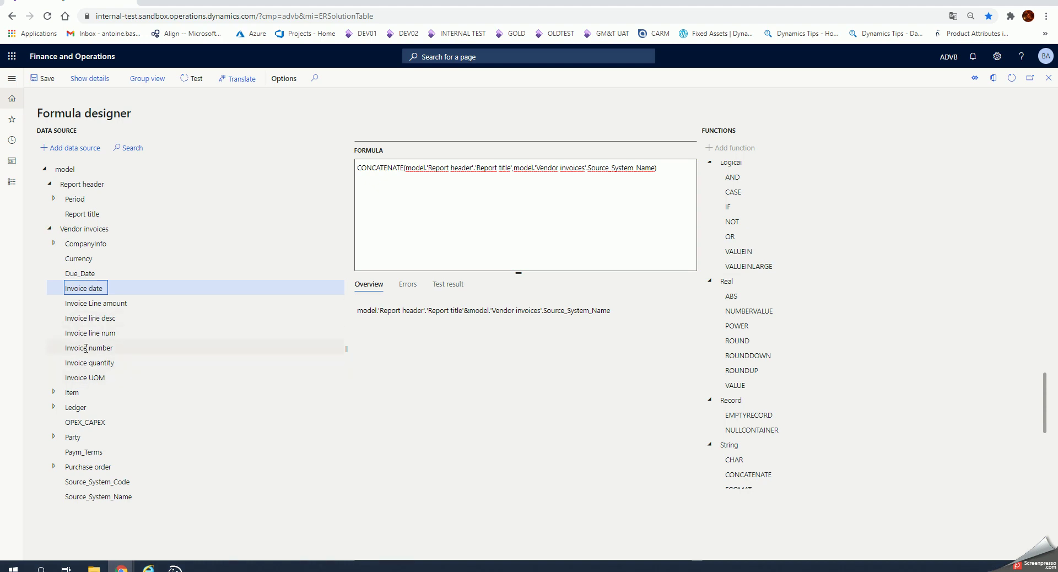
left_click(55, 200)
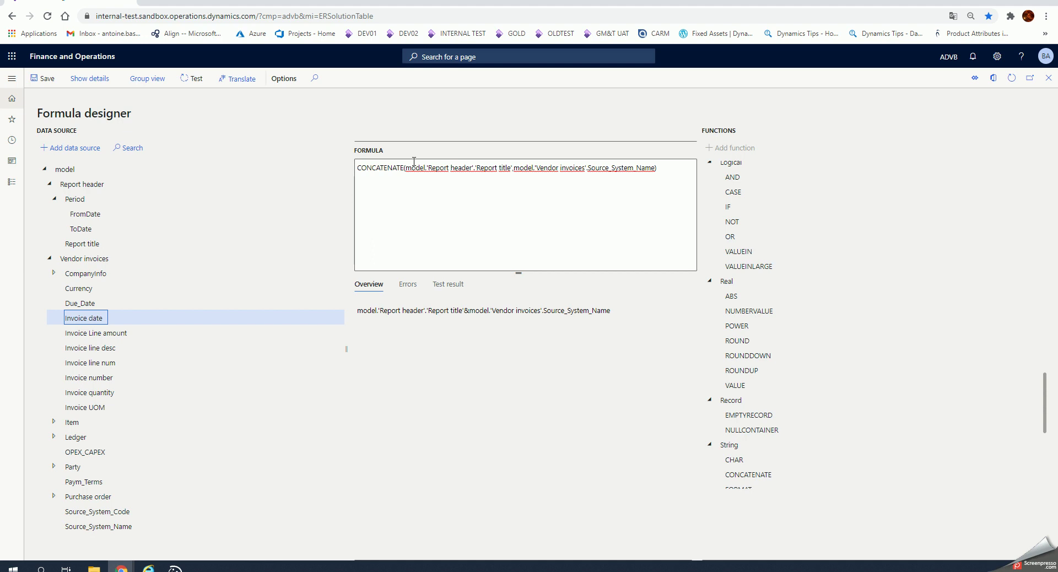
left_click(50, 259)
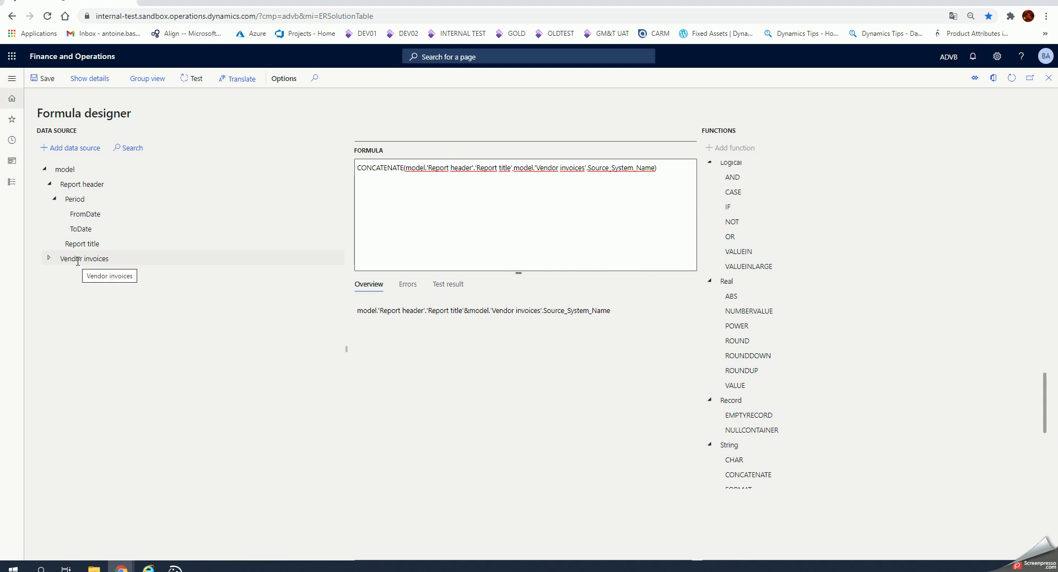
Check the Report header record against the Report title argument in the formula, and close the formula and format designers.
left_click(62, 185)
left_click(486, 168)
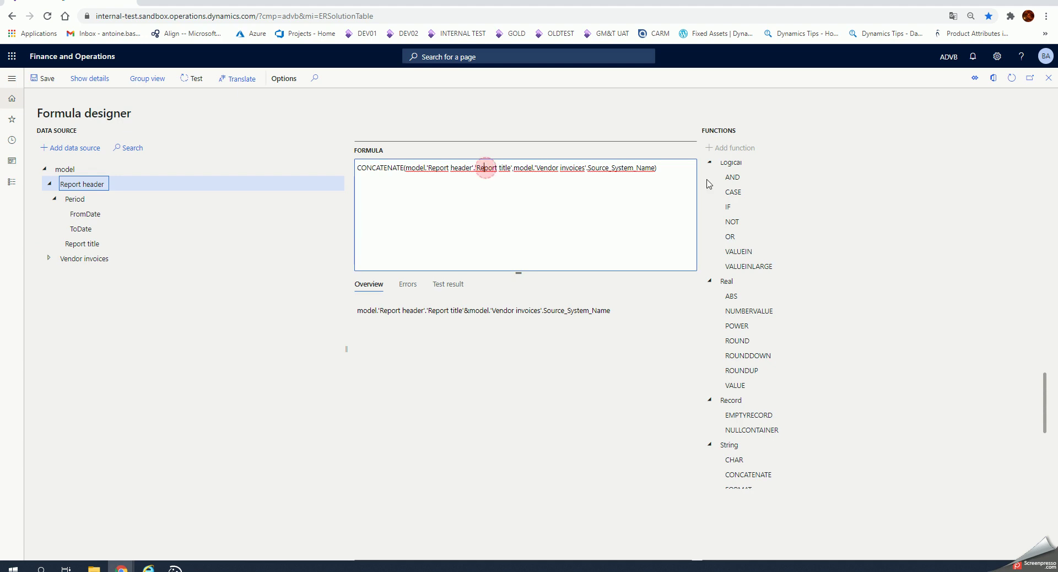
left_click(1050, 80)
left_click(1050, 81)
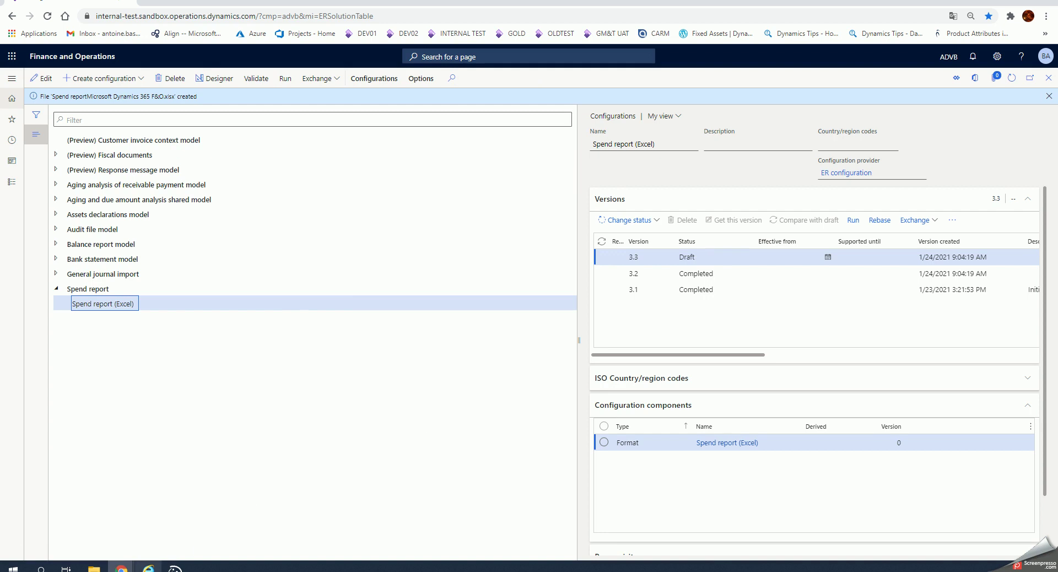
Switch to the ER webinar presentation in Google Slides and start the slideshow at the "Use case: Spend report" slide.
mouse_move(121, 567)
left_click(171, 523)
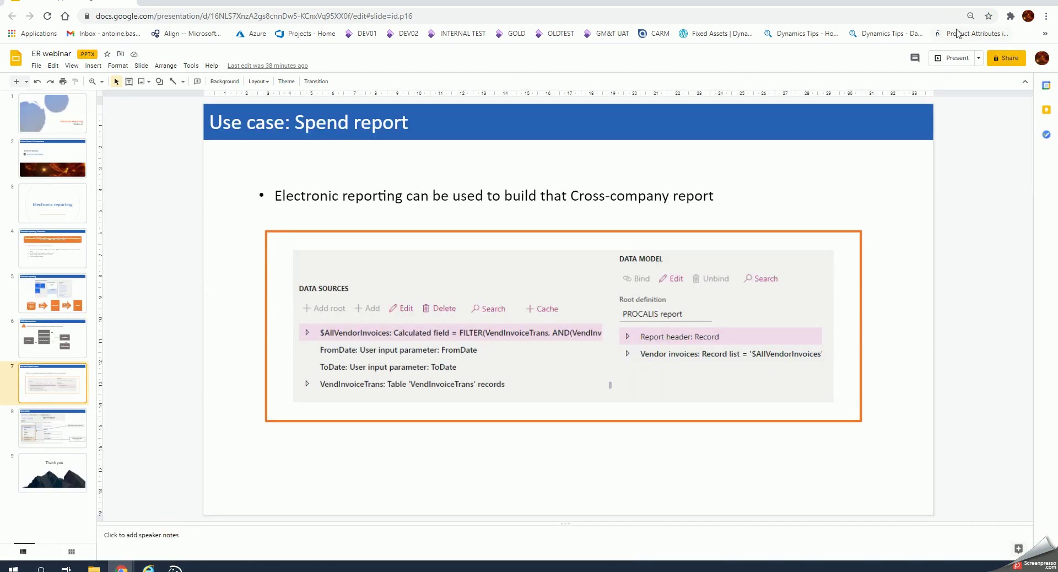
left_click(955, 59)
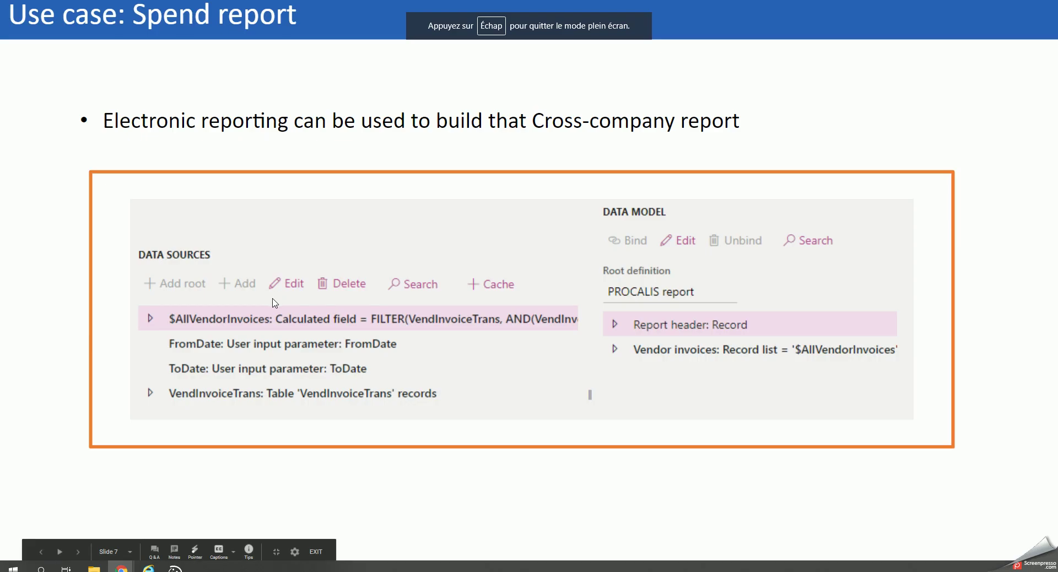